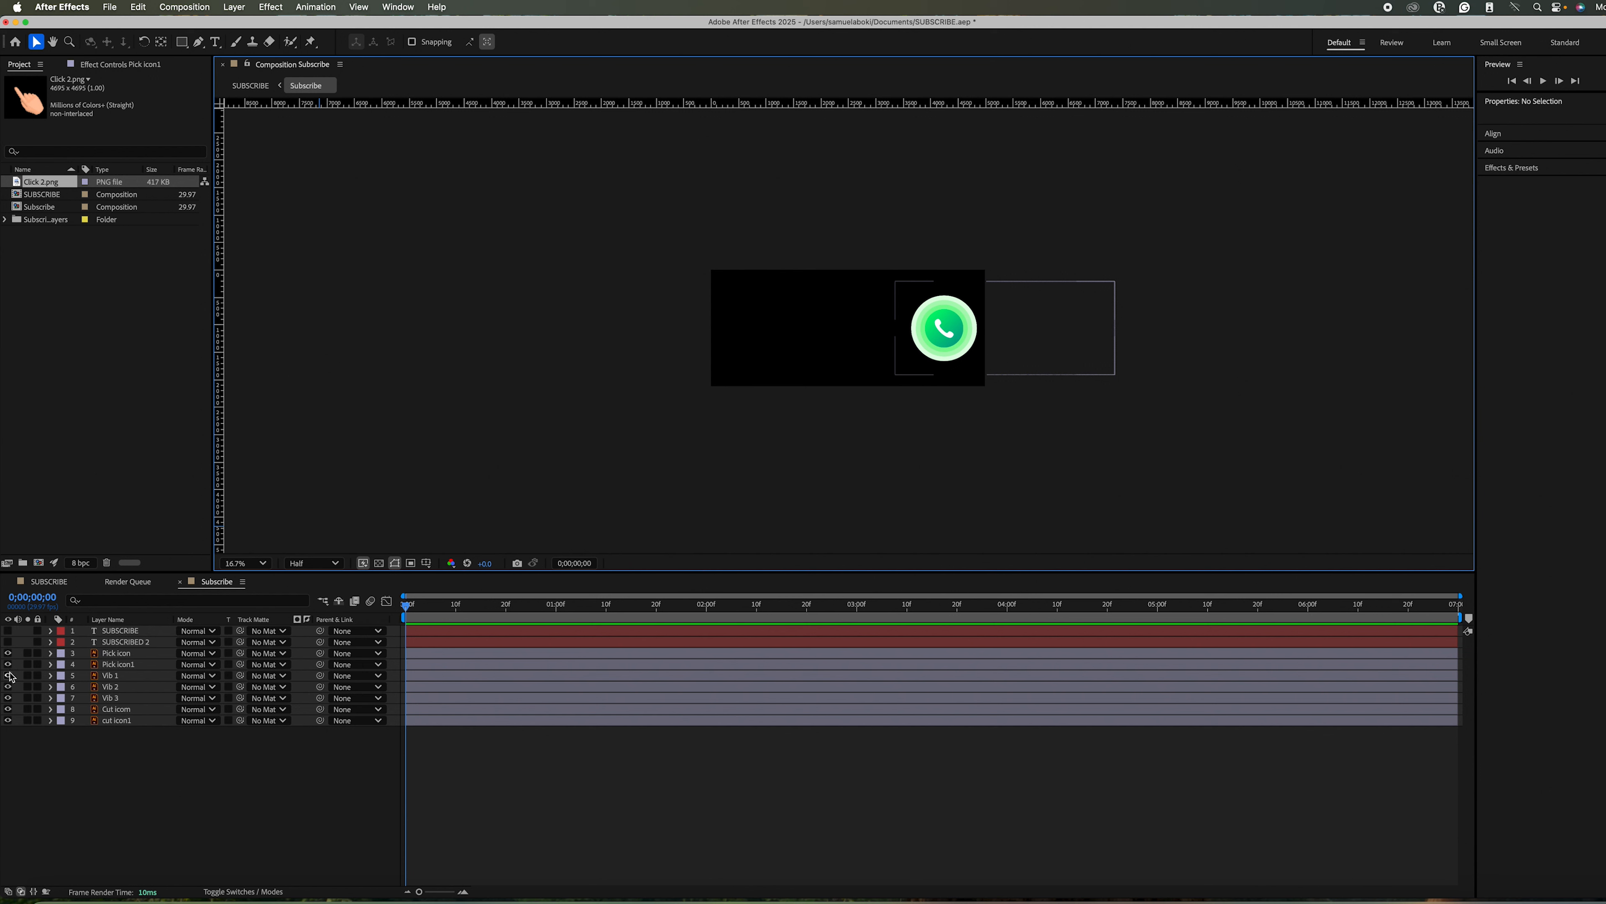
Hide the Vib 1–3 and Cut icon layers, leaving only the Pick icon and Pick icon1 layers visible.
{"action": "left_click_drag", "start_coordinate": [9, 679], "coordinate": [8, 699]}
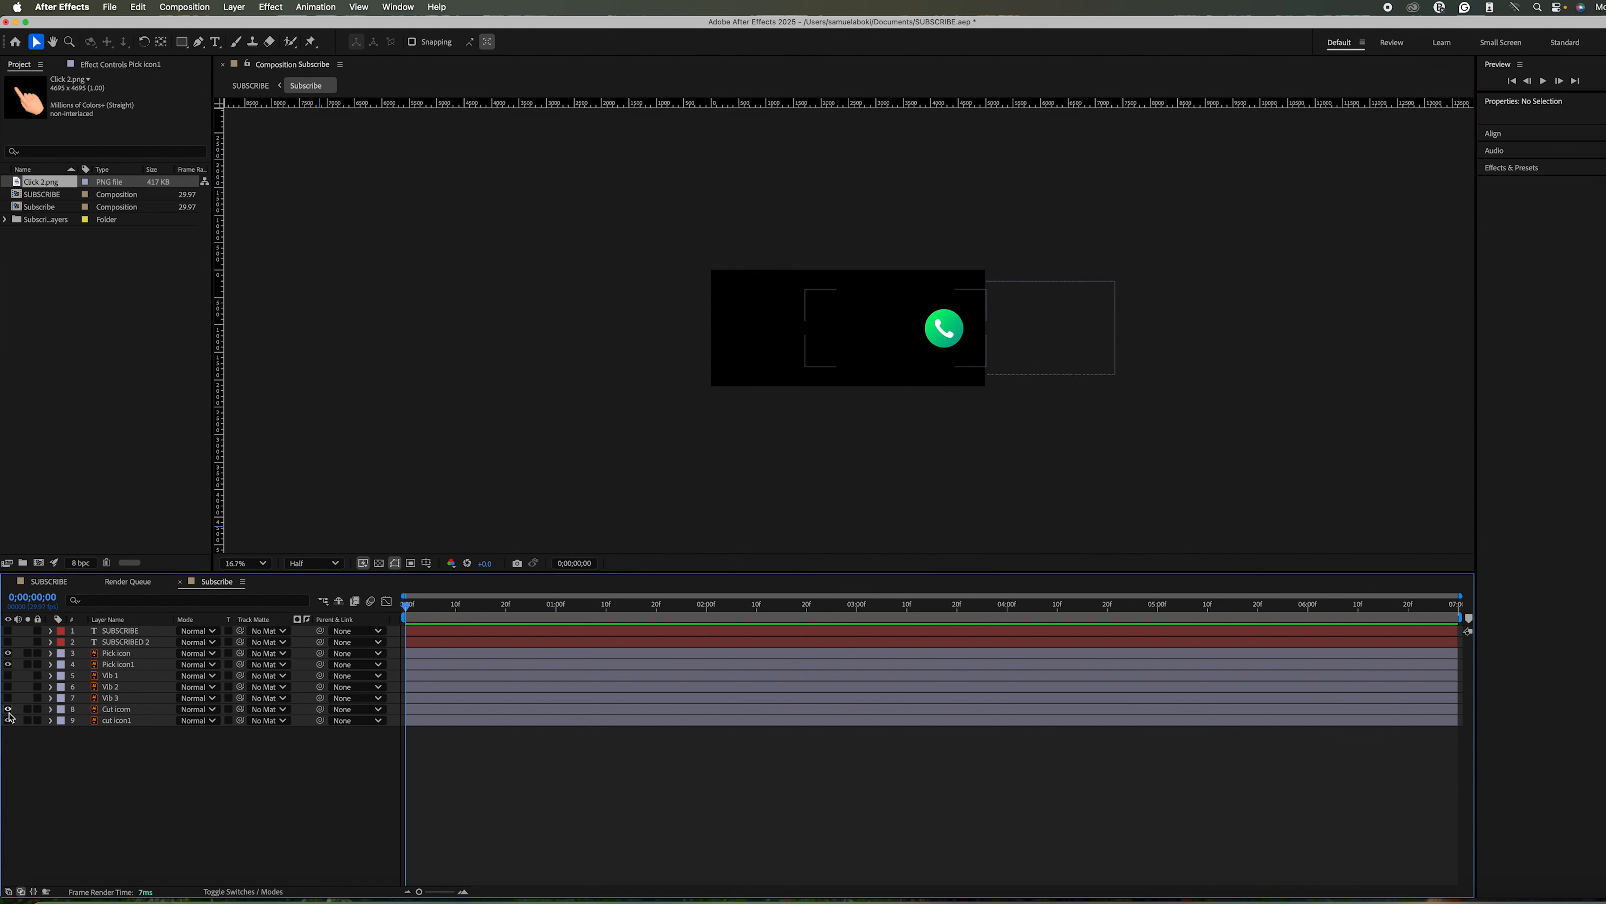
{"action": "left_click", "coordinate": [7, 709]}
{"action": "left_click", "coordinate": [6, 656]}
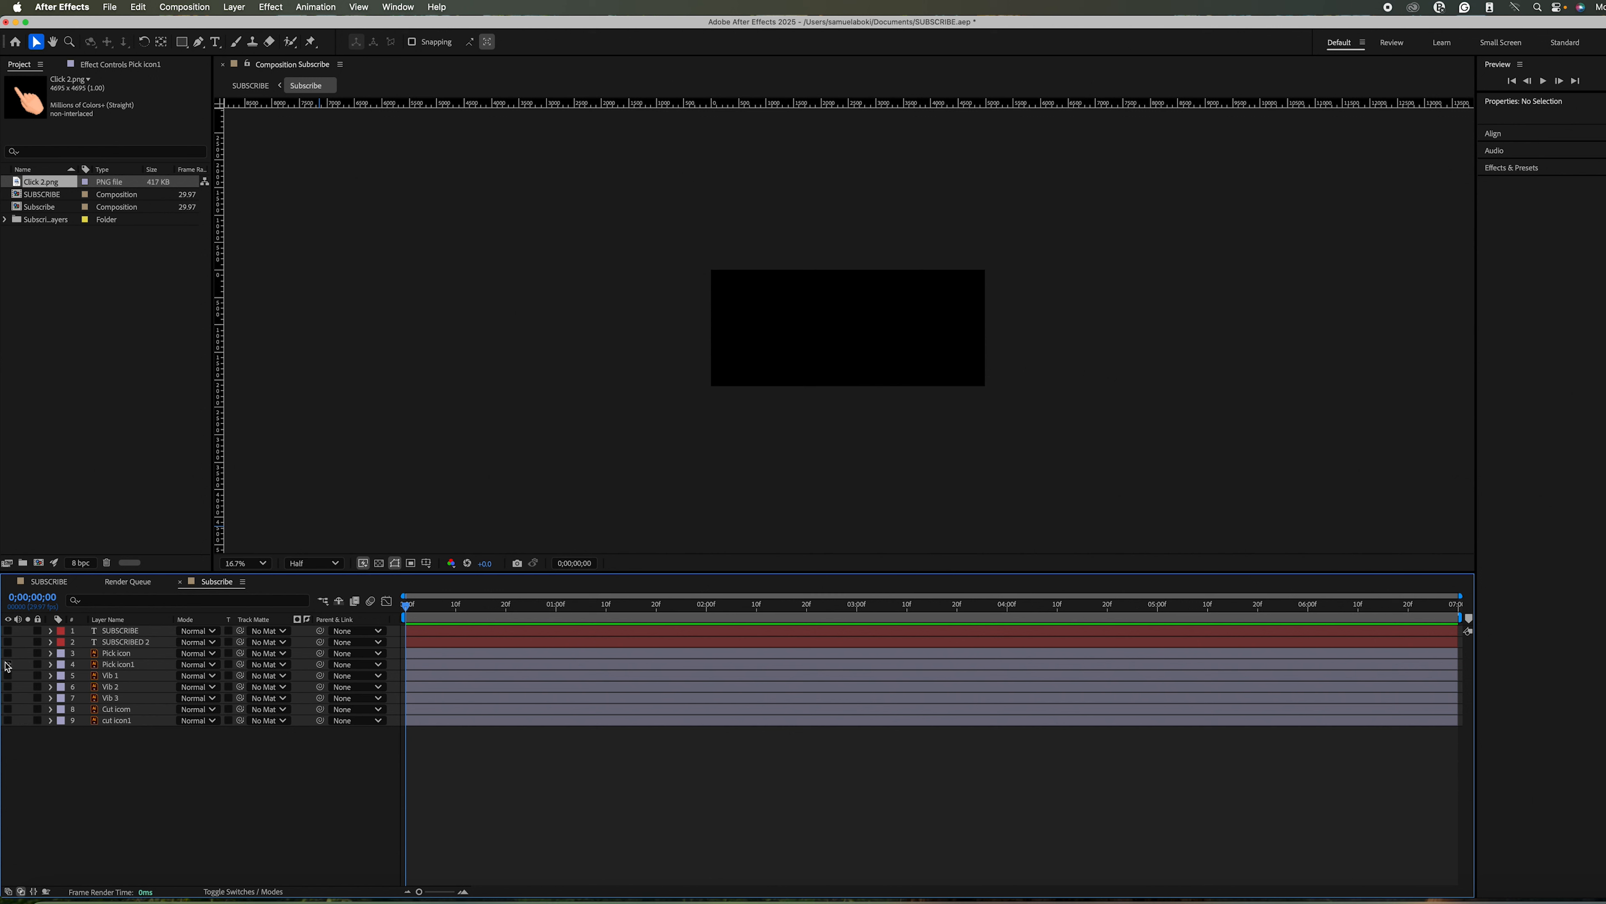
{"action": "left_click", "coordinate": [7, 652]}
{"action": "left_click", "coordinate": [7, 664]}
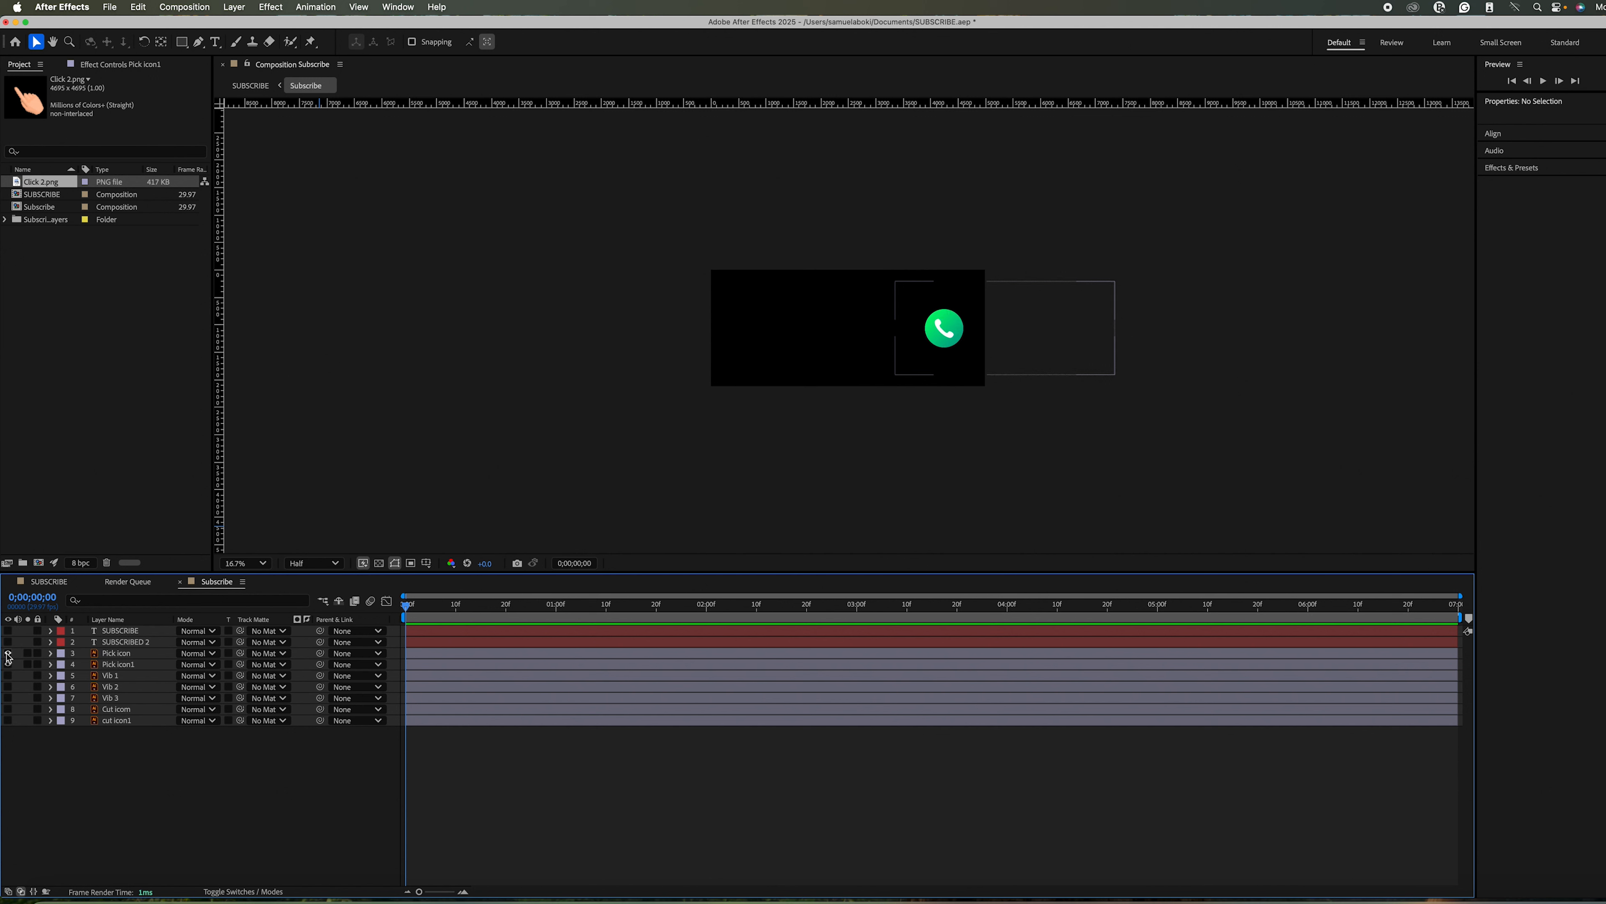
Parent the Pick icon layer to the Pick icon1 layer.
{"action": "left_click", "coordinate": [150, 655]}
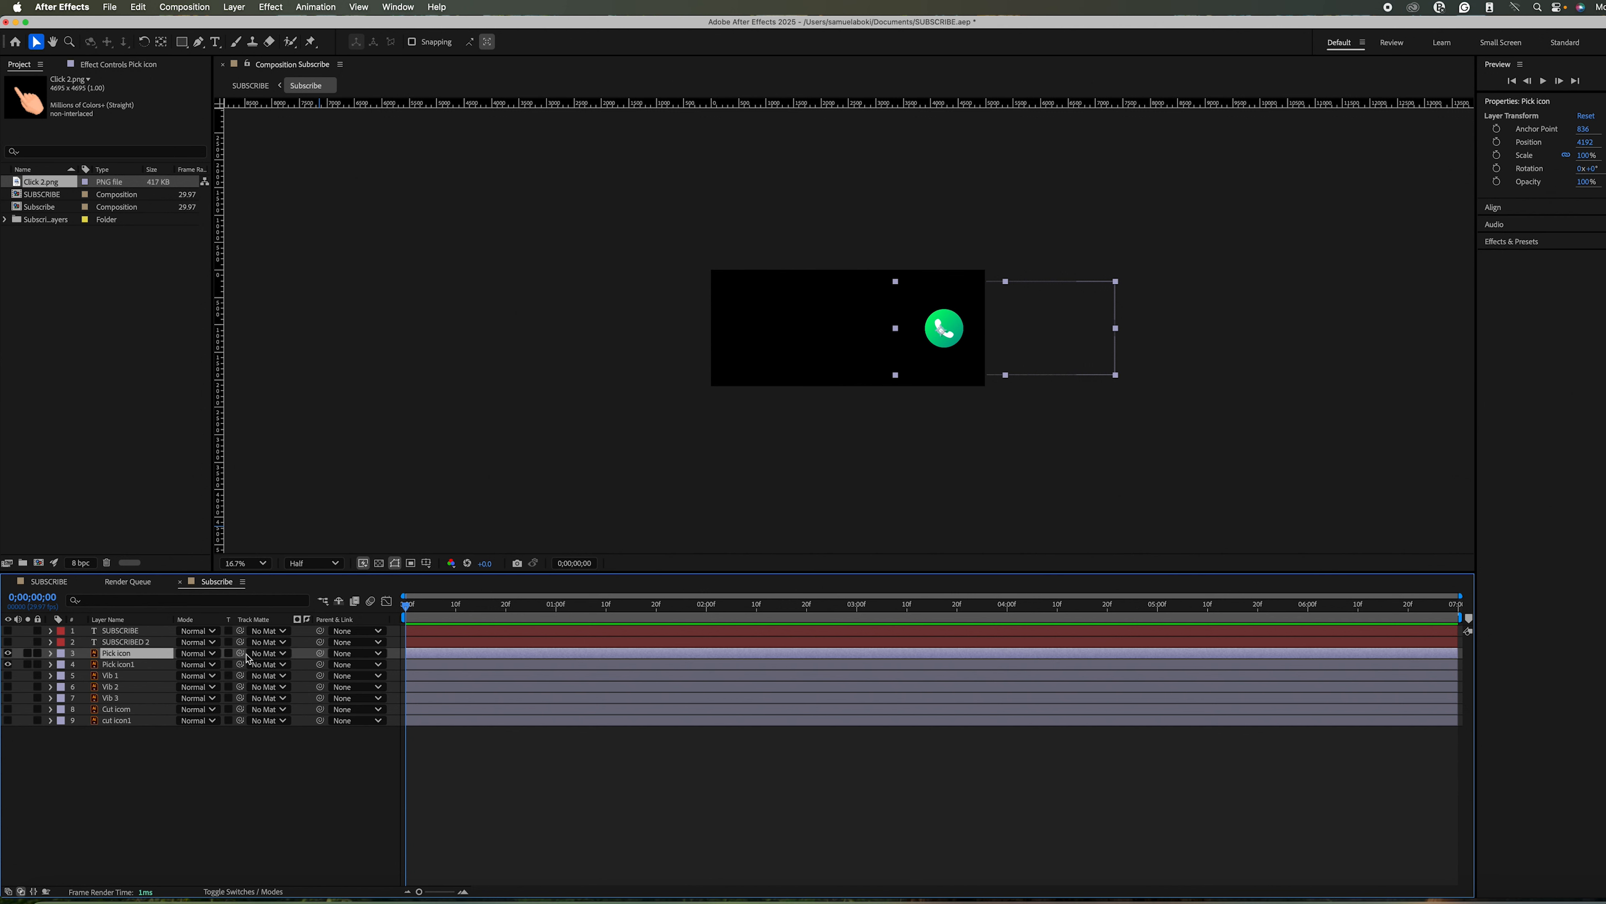
{"action": "left_click_drag", "start_coordinate": [320, 653], "coordinate": [115, 668]}
{"action": "left_click", "coordinate": [8, 664]}
{"action": "left_click", "coordinate": [7, 664]}
Show the two red cut-call layers instead of the pick-call ones and parent Cut icom to cut icon1.
{"action": "left_click_drag", "start_coordinate": [7, 721], "coordinate": [12, 679]}
{"action": "left_click", "coordinate": [7, 664]}
{"action": "left_click", "coordinate": [8, 653]}
{"action": "left_click", "coordinate": [163, 714]}
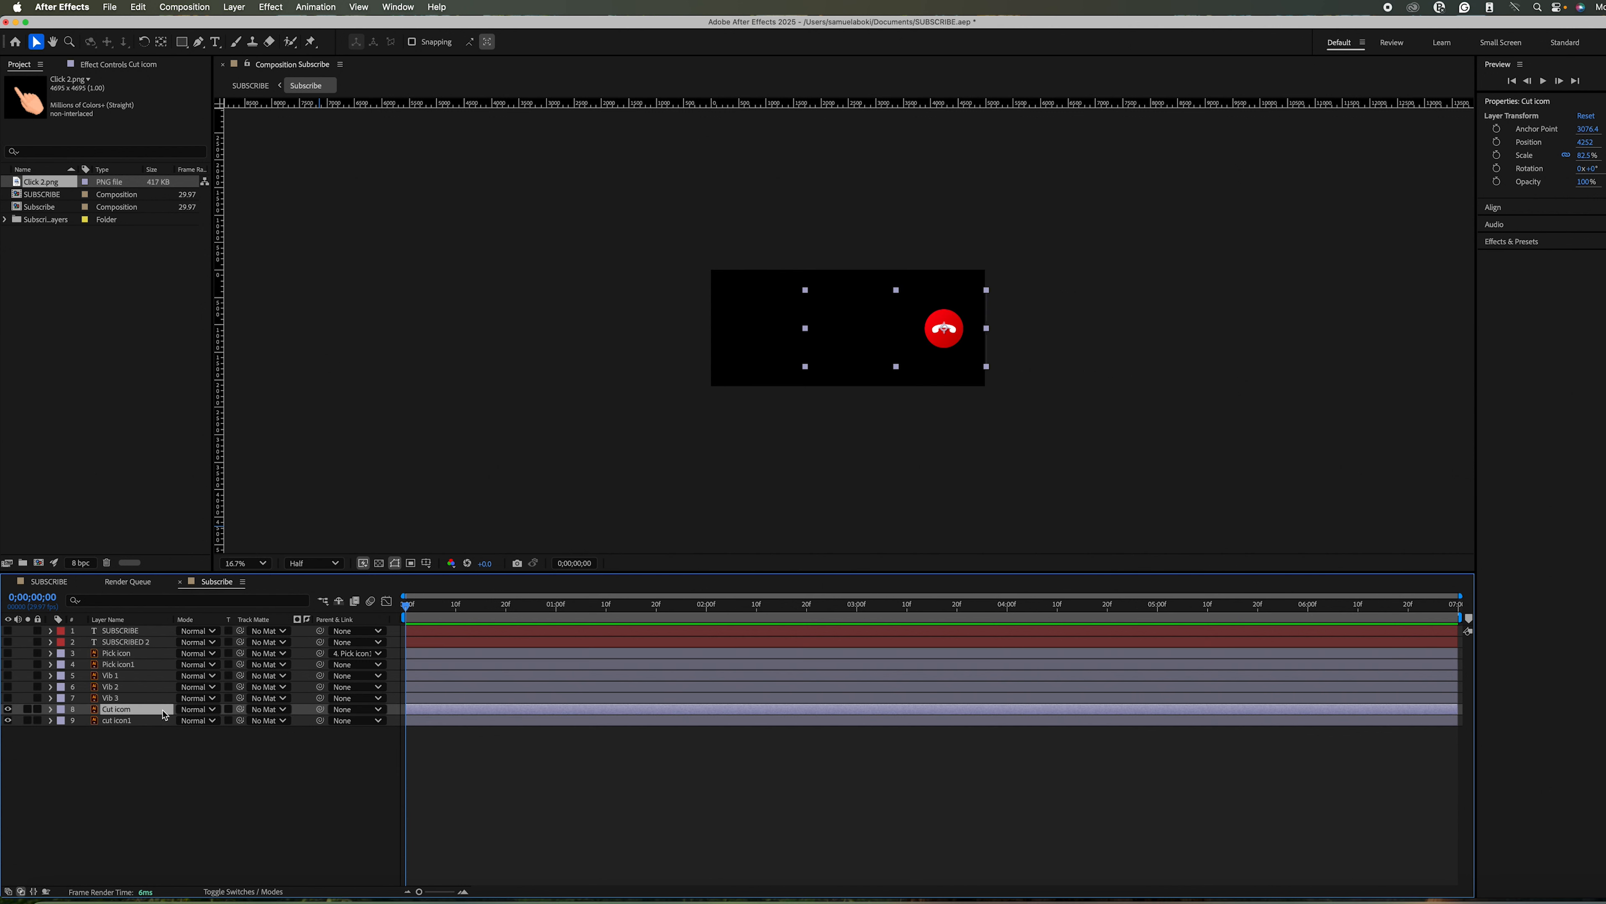
{"action": "left_click_drag", "start_coordinate": [316, 710], "coordinate": [131, 723]}
{"action": "left_click", "coordinate": [172, 709]}
{"action": "left_click_drag", "start_coordinate": [320, 713], "coordinate": [126, 721]}
Hide both cut icon layers and make the Pick icon and Pick icon1 layers visible again.
{"action": "left_click", "coordinate": [8, 720]}
{"action": "left_click", "coordinate": [8, 709]}
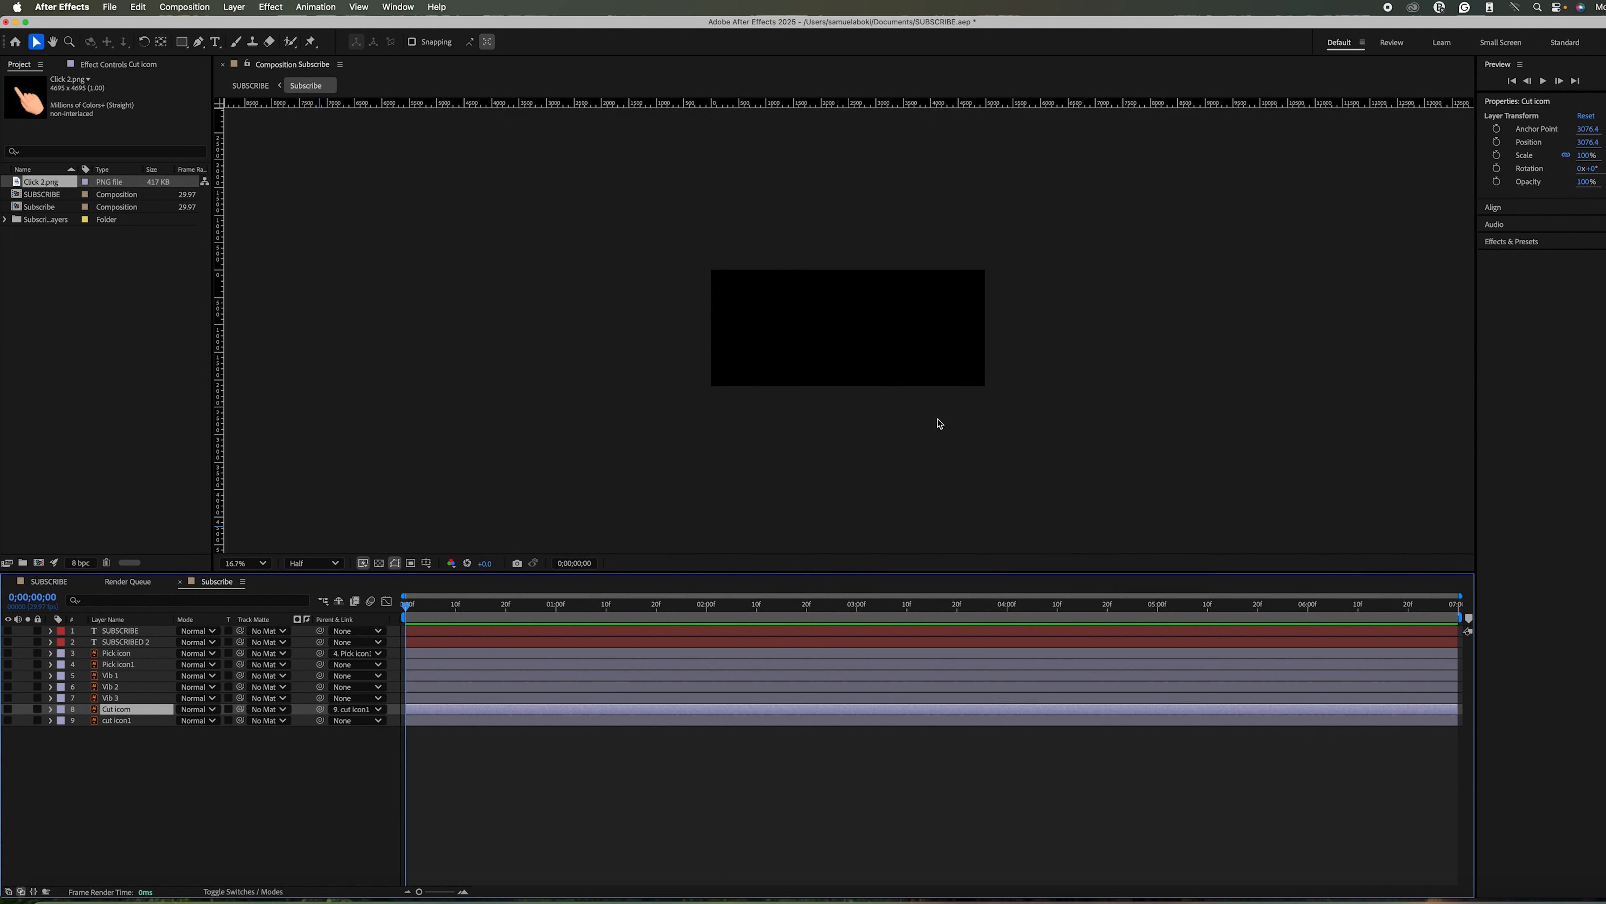
{"action": "left_click", "coordinate": [8, 653]}
{"action": "left_click", "coordinate": [8, 665]}
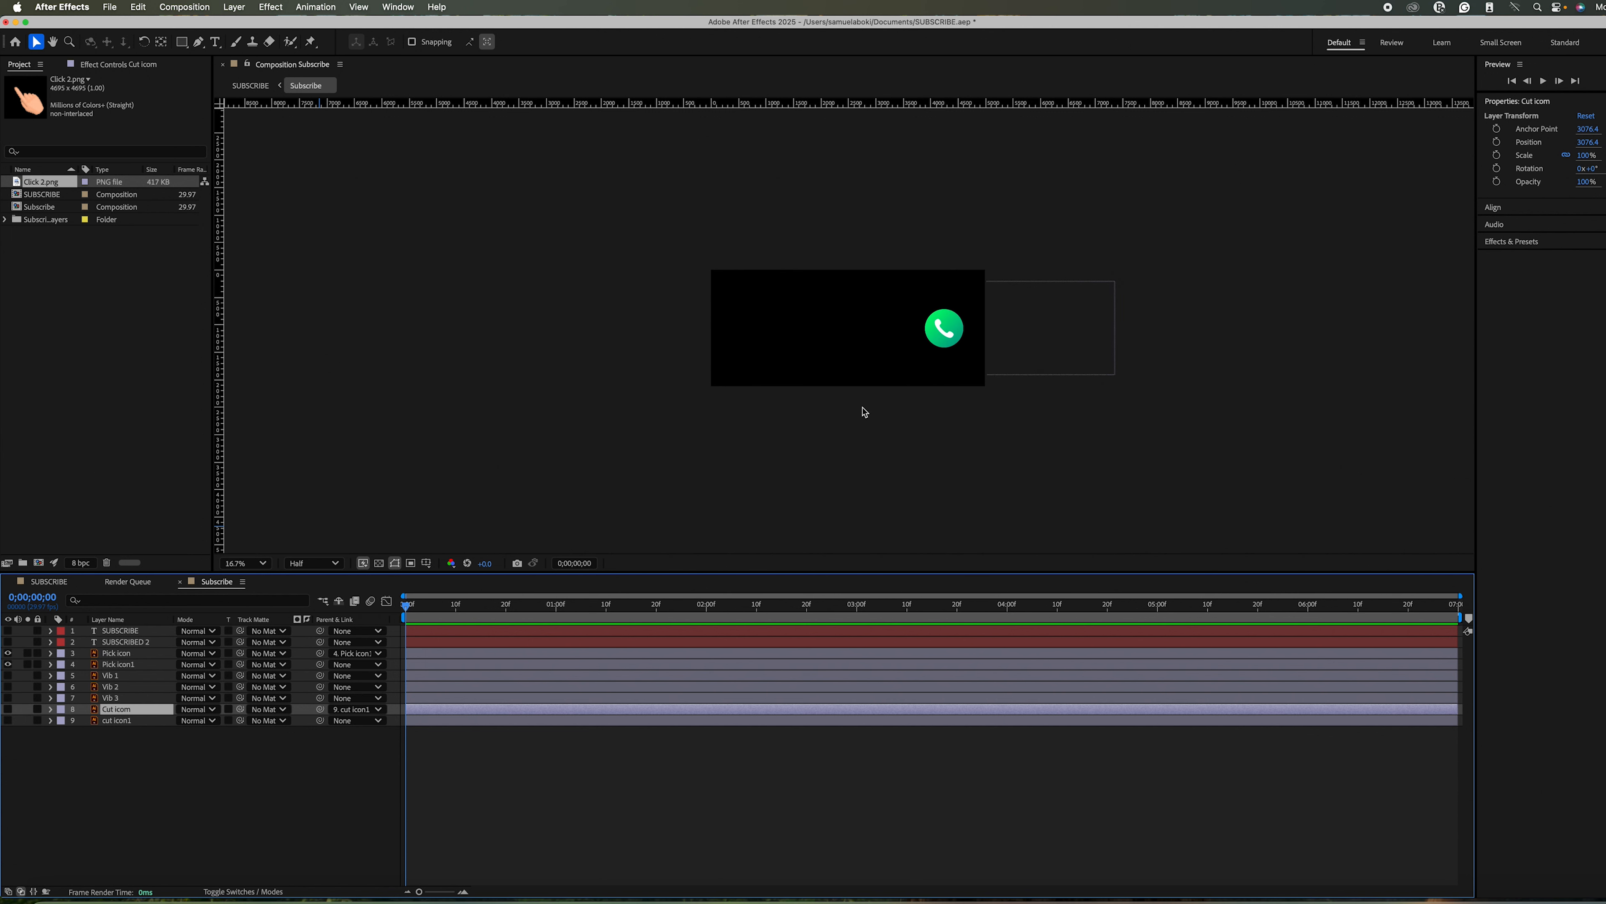
Draw a rectangle shape about 4978 px wide across the middle of the composition, covering the green phone icon.
{"action": "key", "text": "comma"}
{"action": "key", "text": "period"}
{"action": "key", "text": "period"}
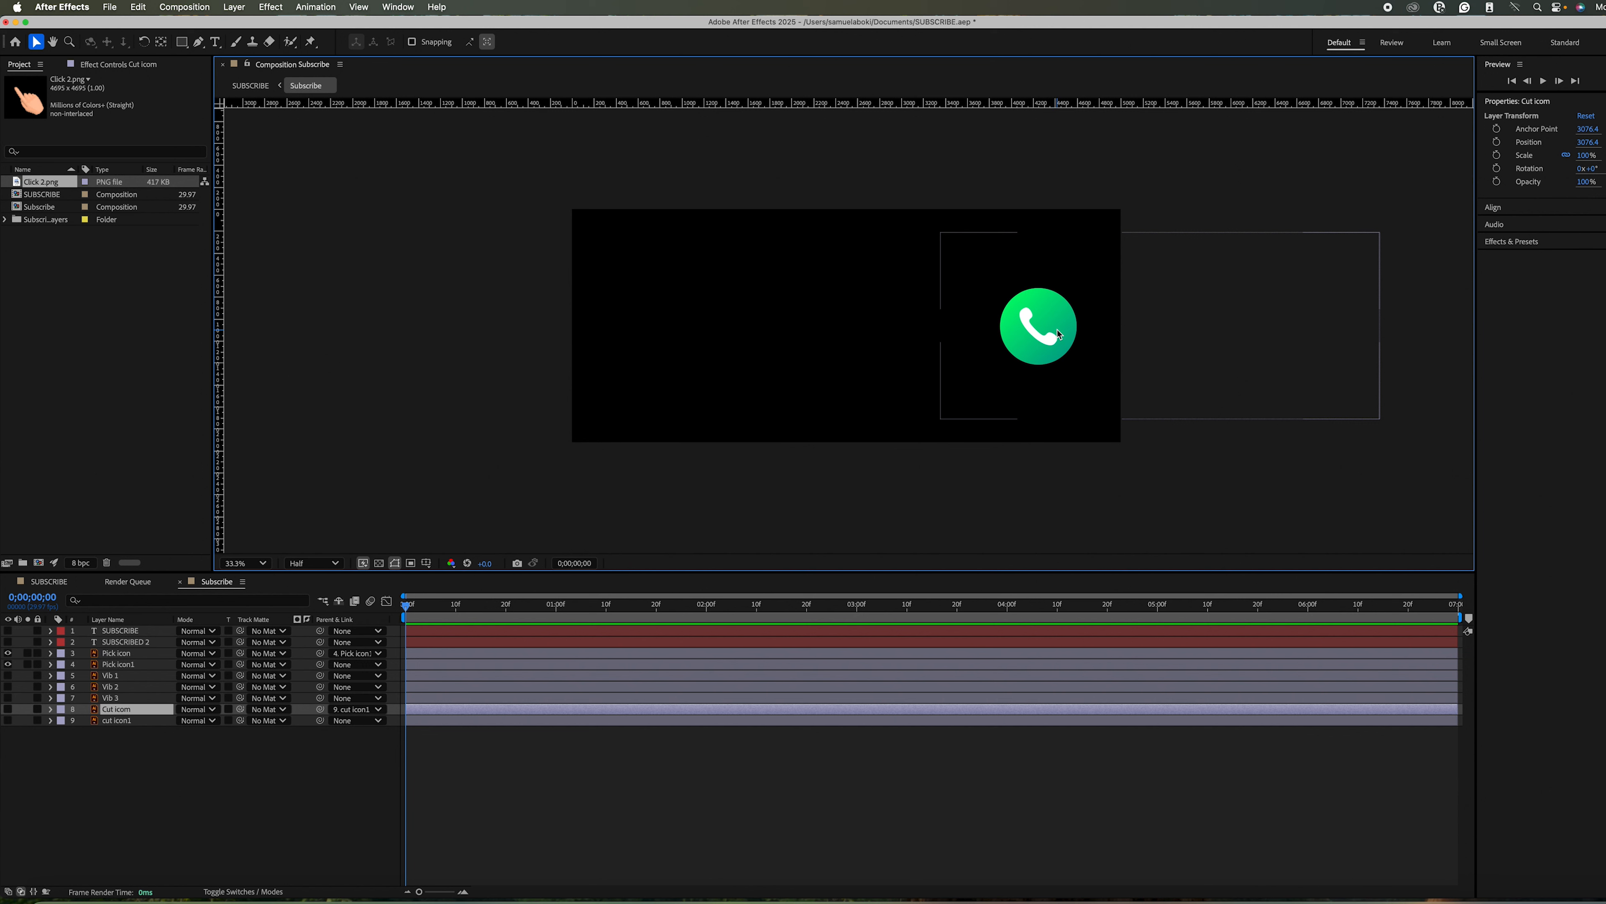
{"action": "left_click", "coordinate": [424, 454]}
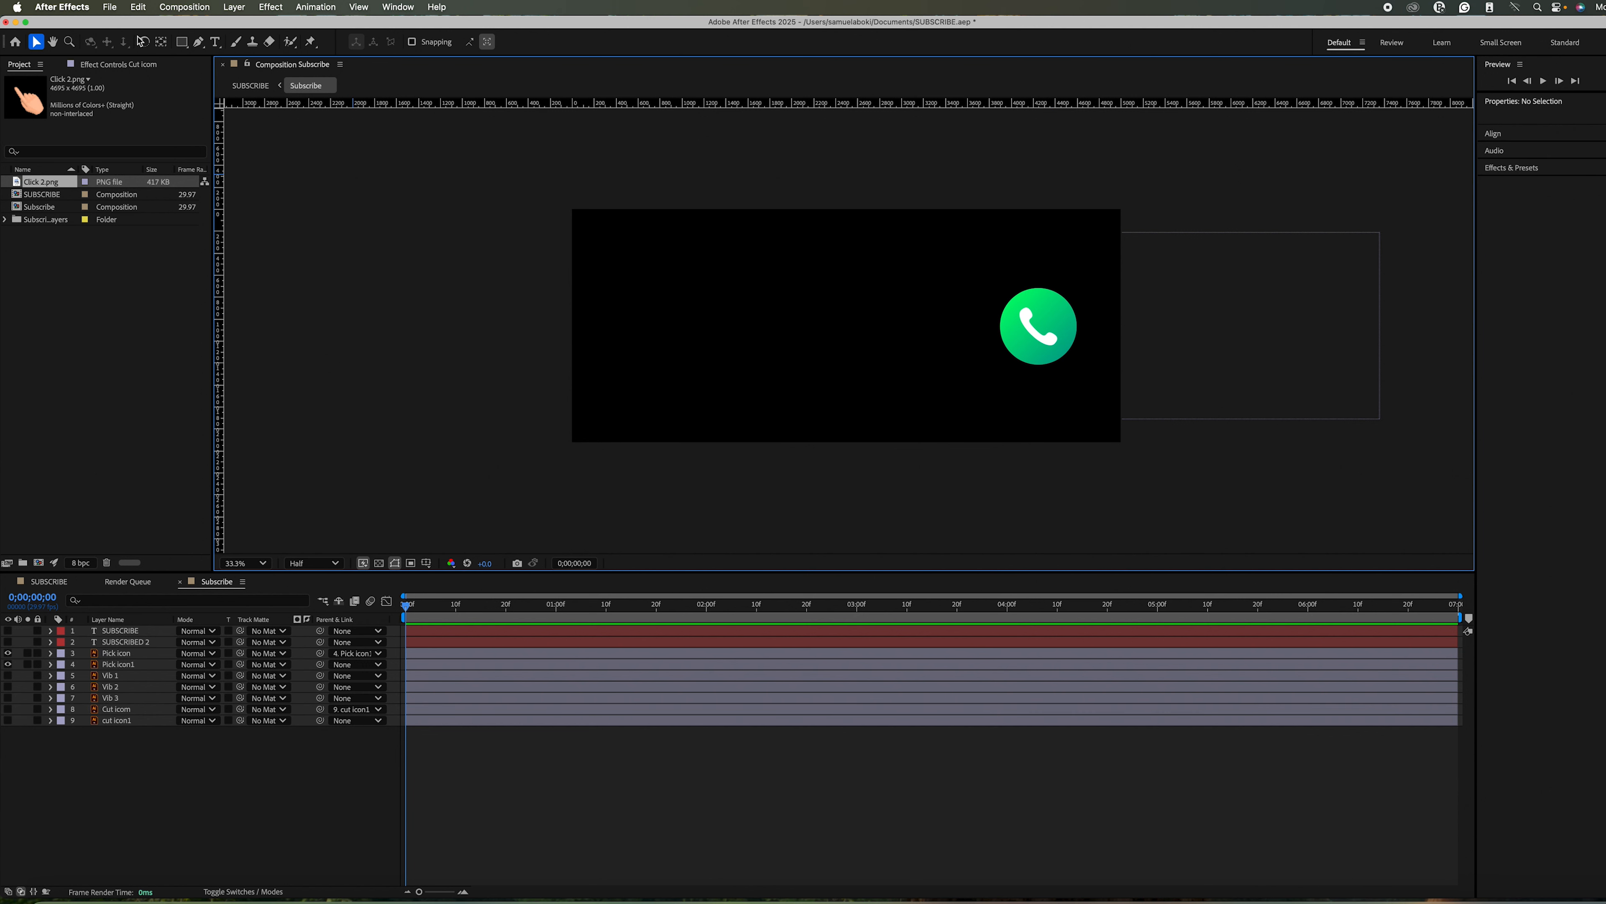
{"action": "left_click", "coordinate": [182, 41]}
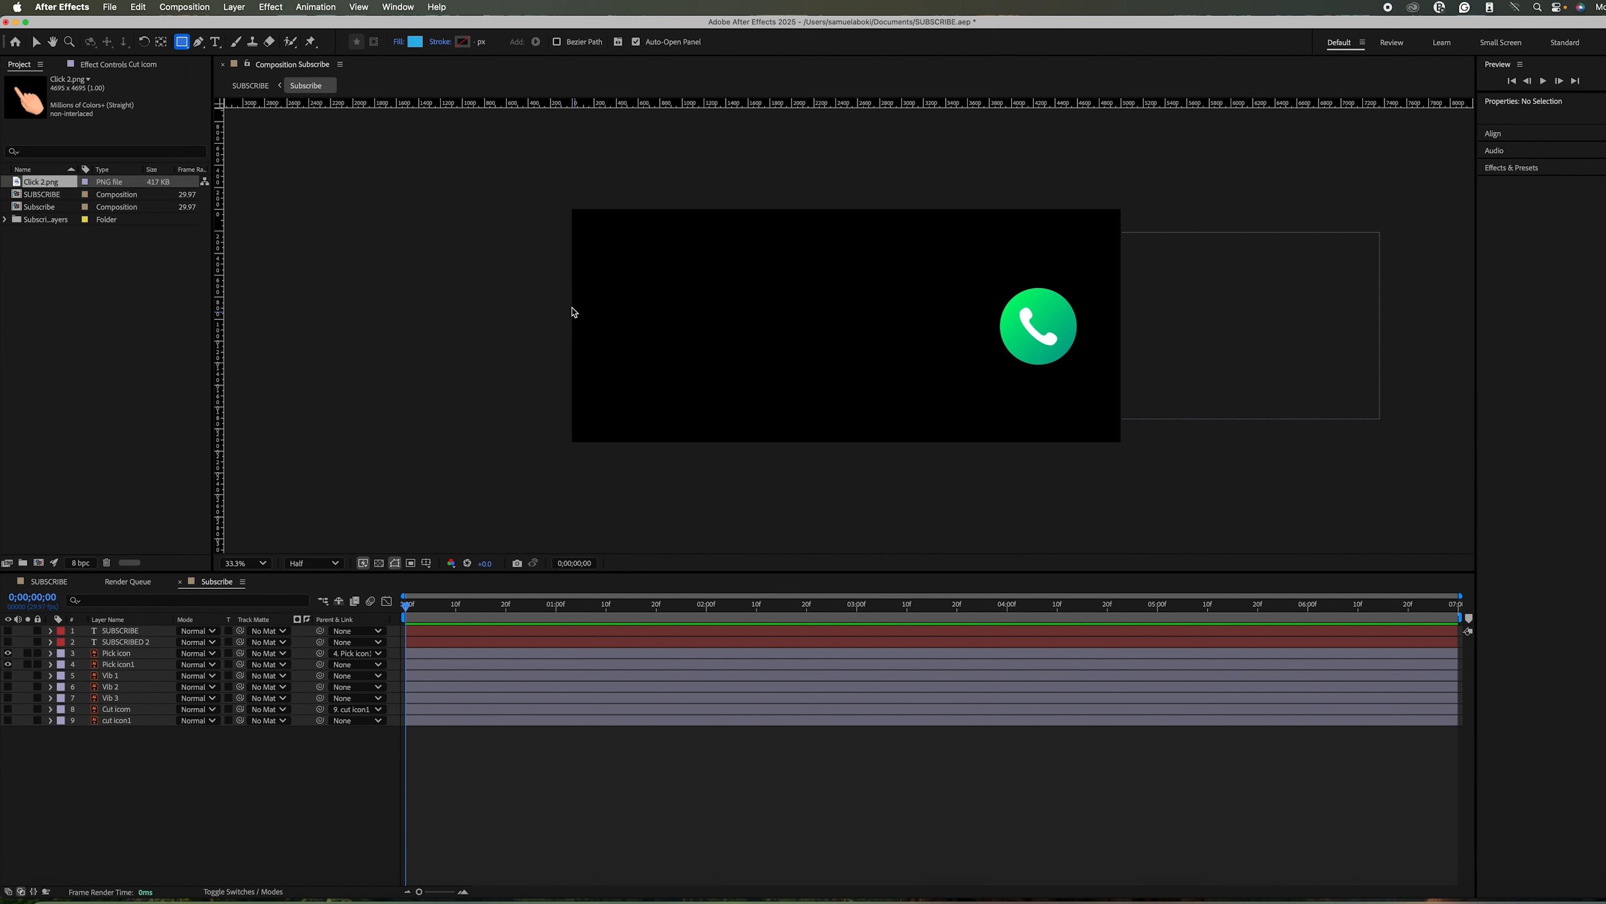
{"action": "mouse_move", "coordinate": [573, 267]}
{"action": "left_mouse_down"}
{"action": "mouse_move", "coordinate": [760, 316]}
{"action": "mouse_move", "coordinate": [1120, 366]}
{"action": "left_mouse_up"}
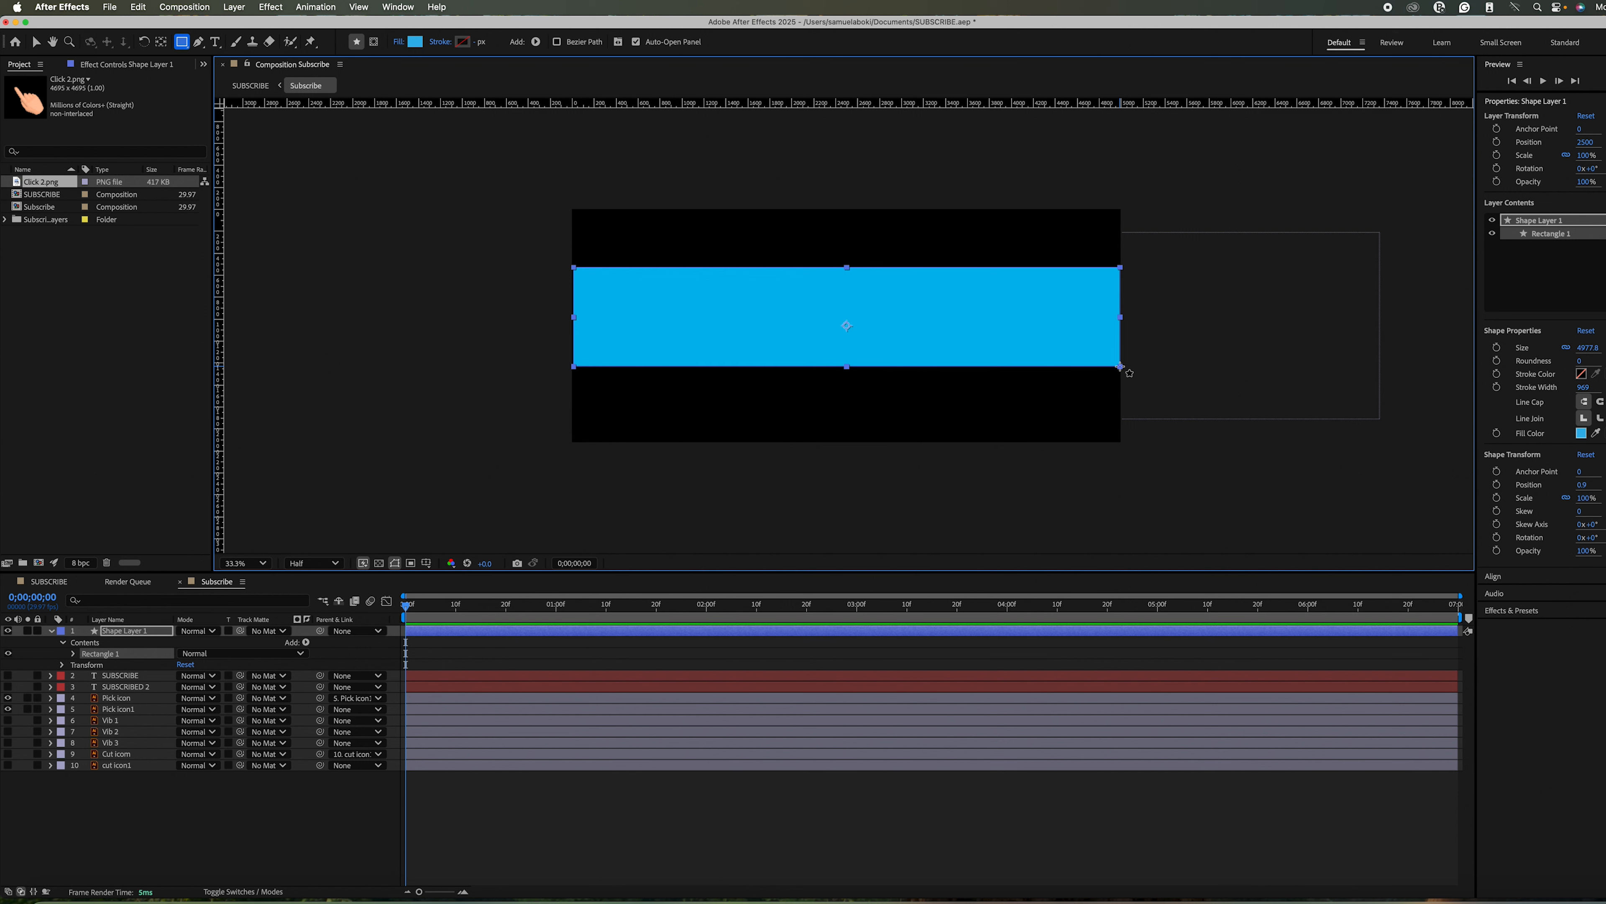
Set Shape Layer 1 as the track matte of the Pick icon1 layer.
{"action": "left_click", "coordinate": [126, 709]}
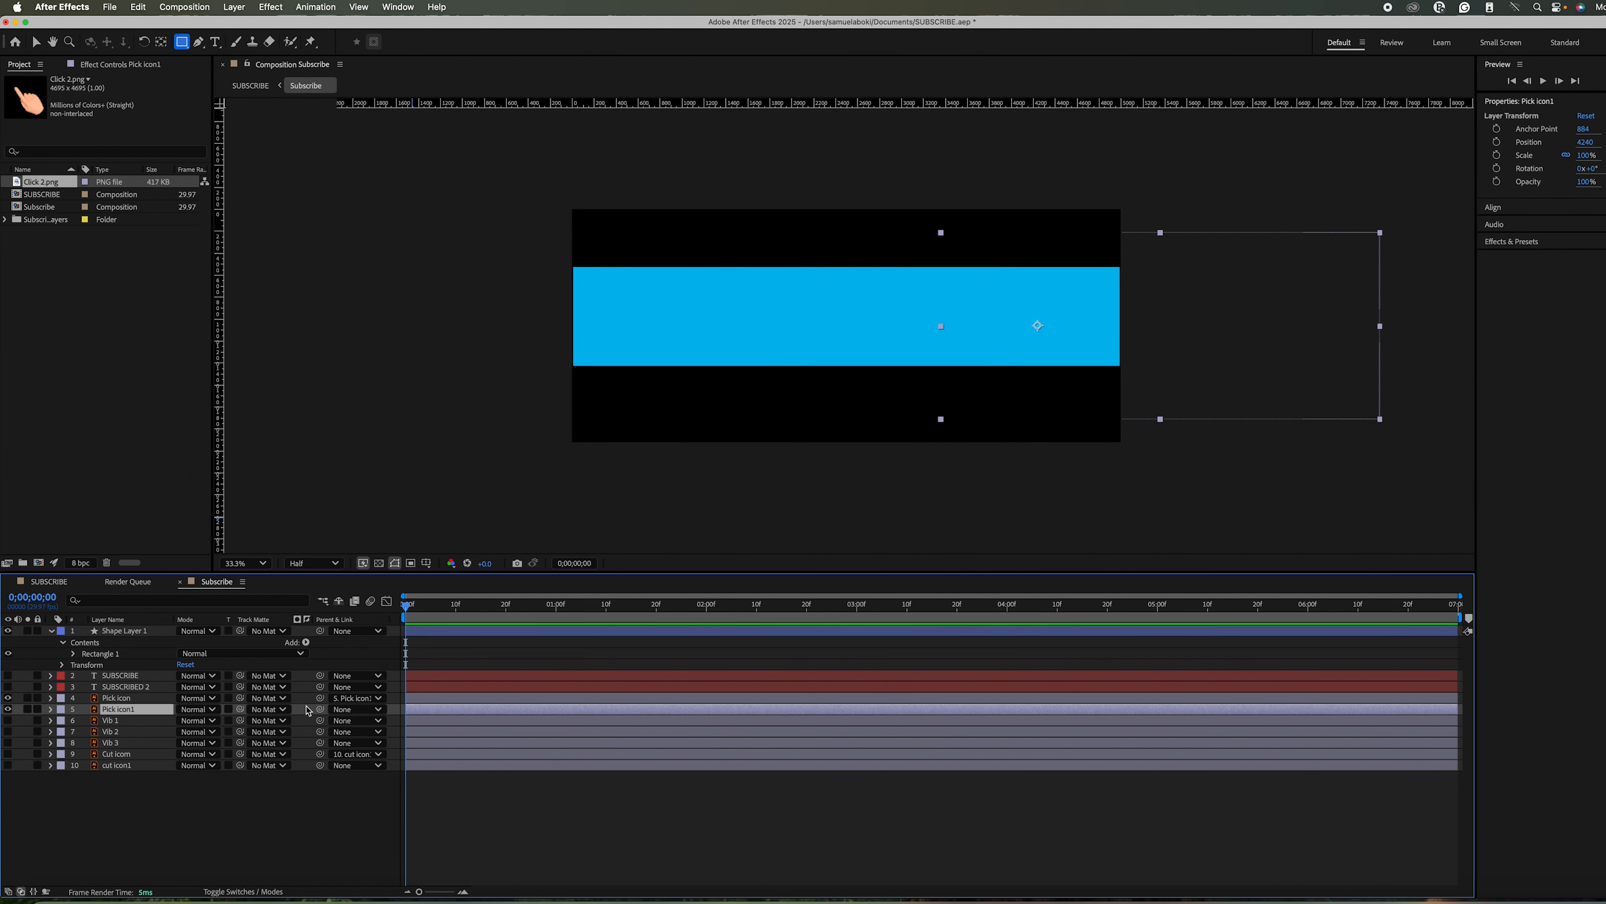
{"action": "left_click_drag", "start_coordinate": [241, 709], "coordinate": [122, 637]}
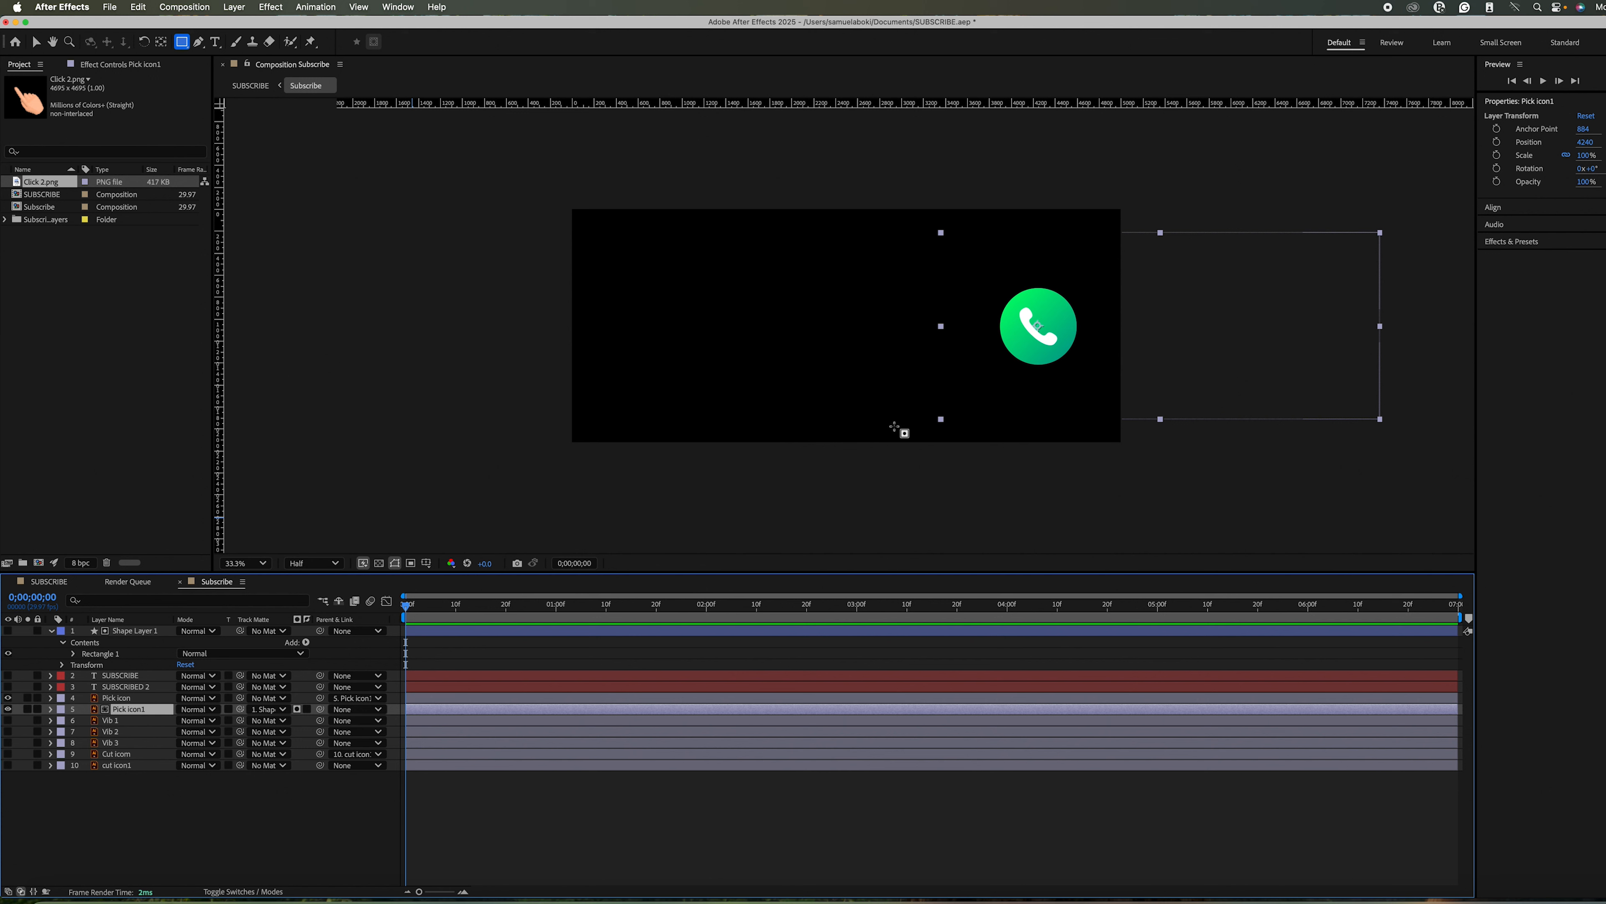
{"action": "left_click", "coordinate": [138, 633]}
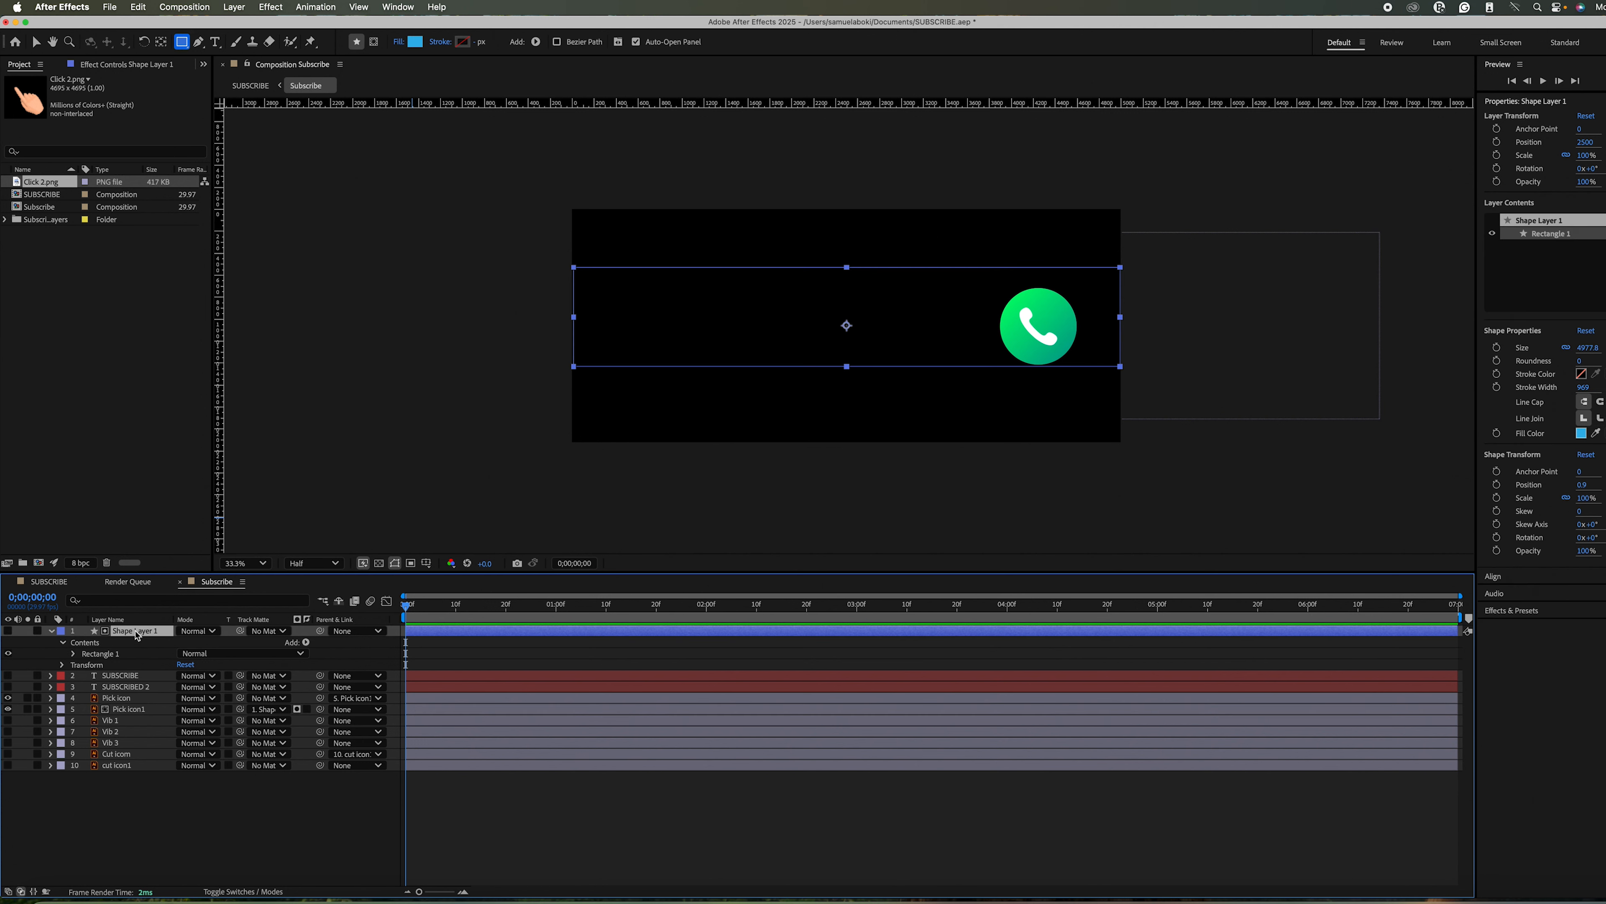
Add Position keyframes to Pick icon and Pick icon1, and move both keyframes to just before the 1-second mark.
{"action": "left_click", "coordinate": [144, 699]}
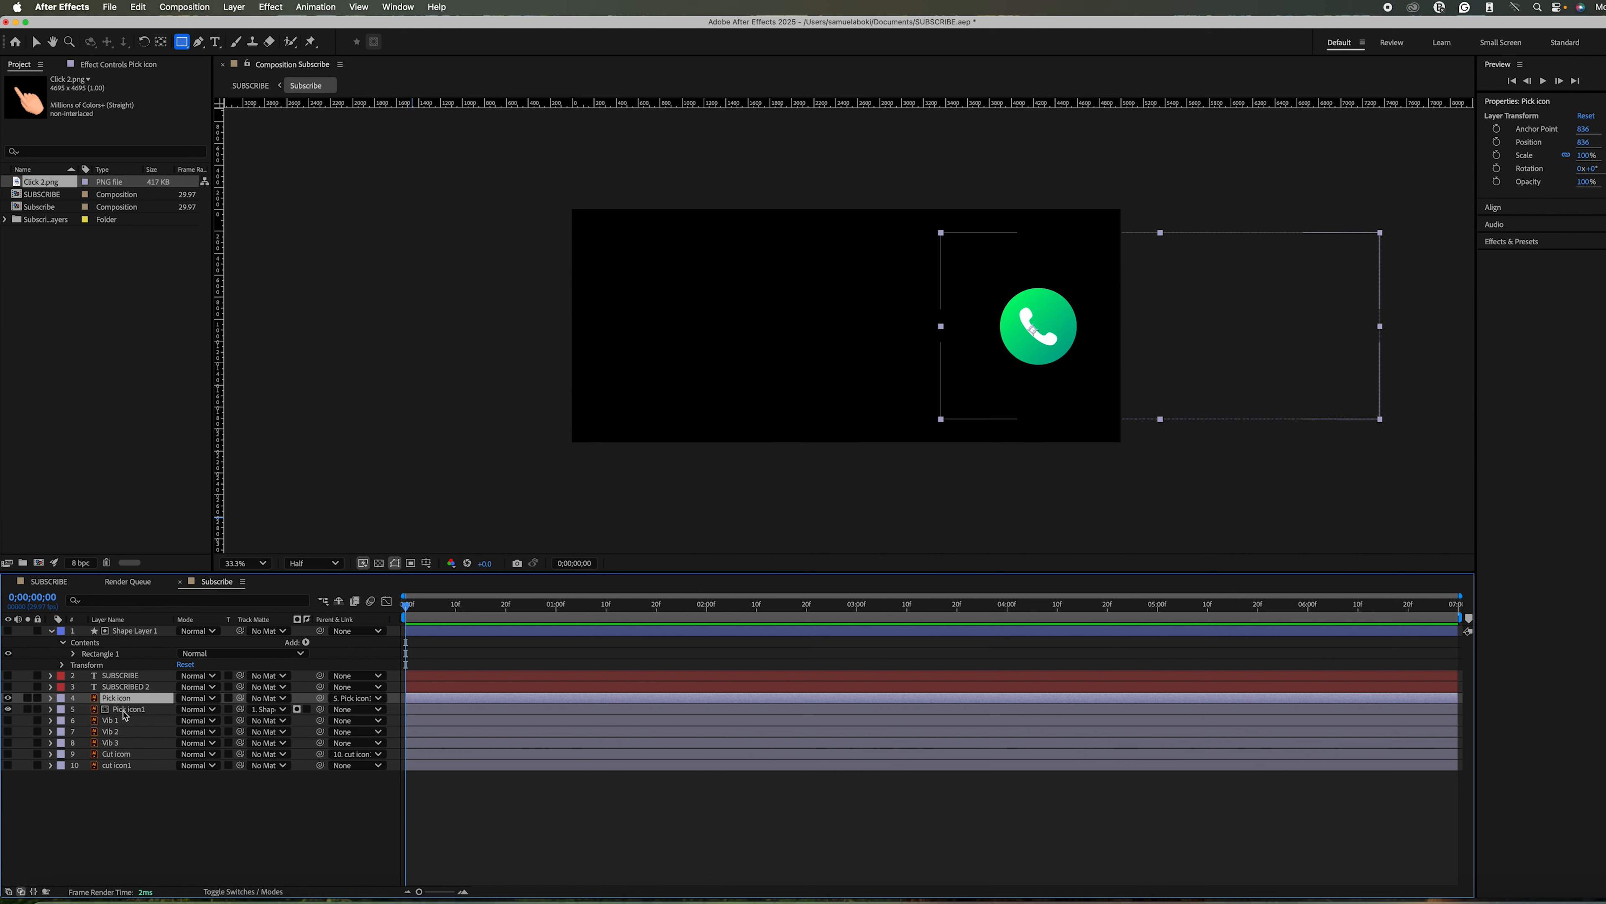
{"action": "left_click", "coordinate": [147, 710], "text": "shift"}
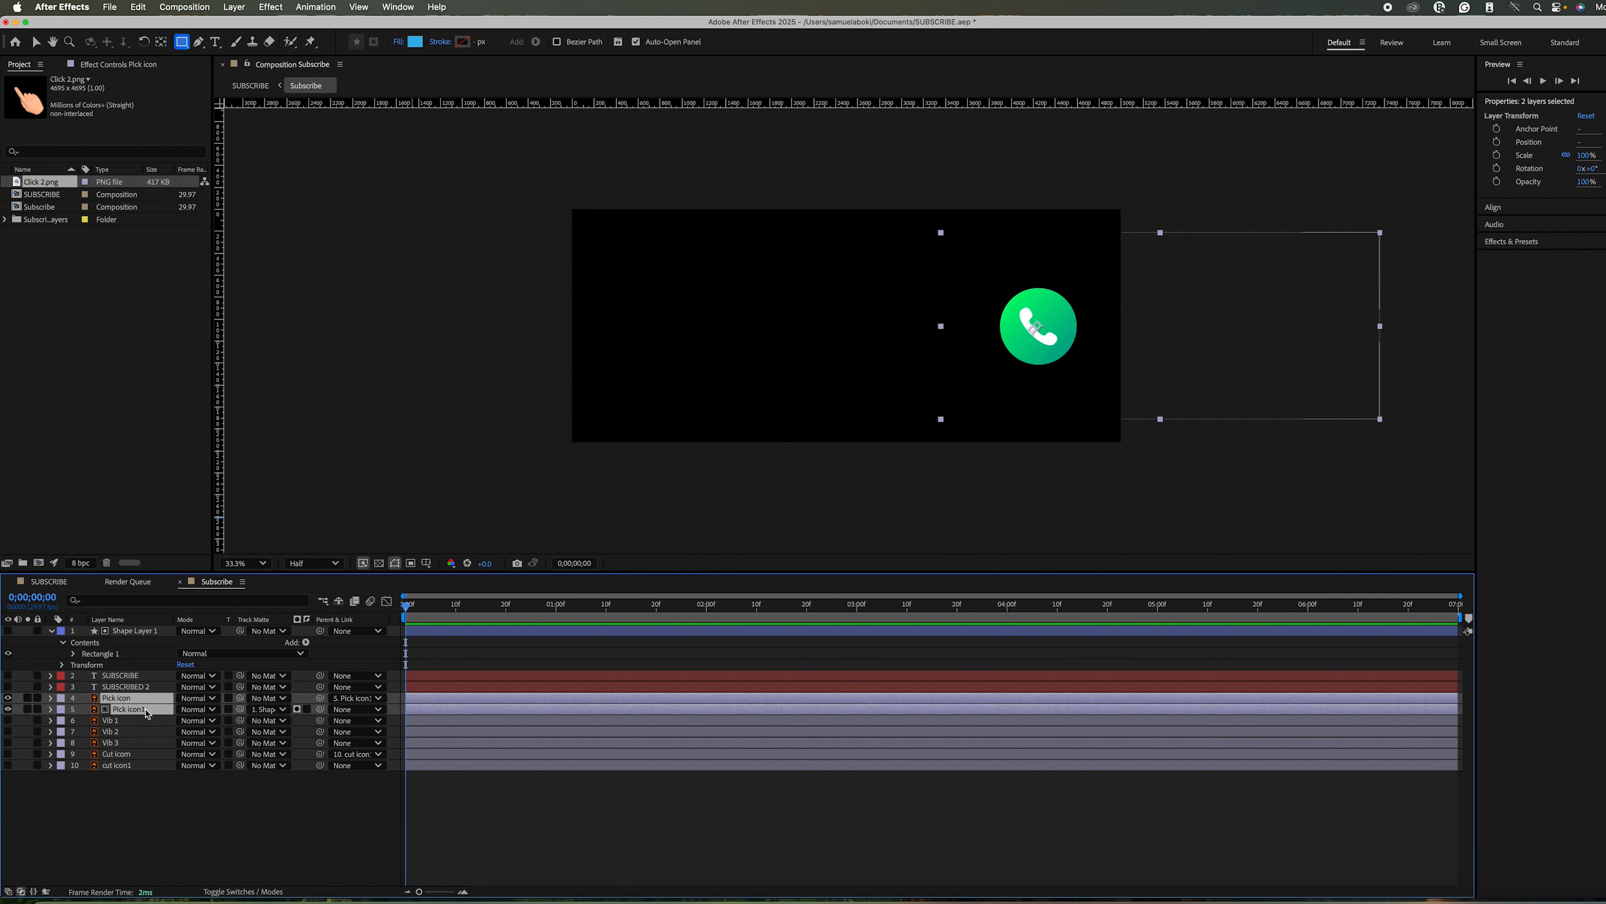
{"action": "key", "text": "p"}
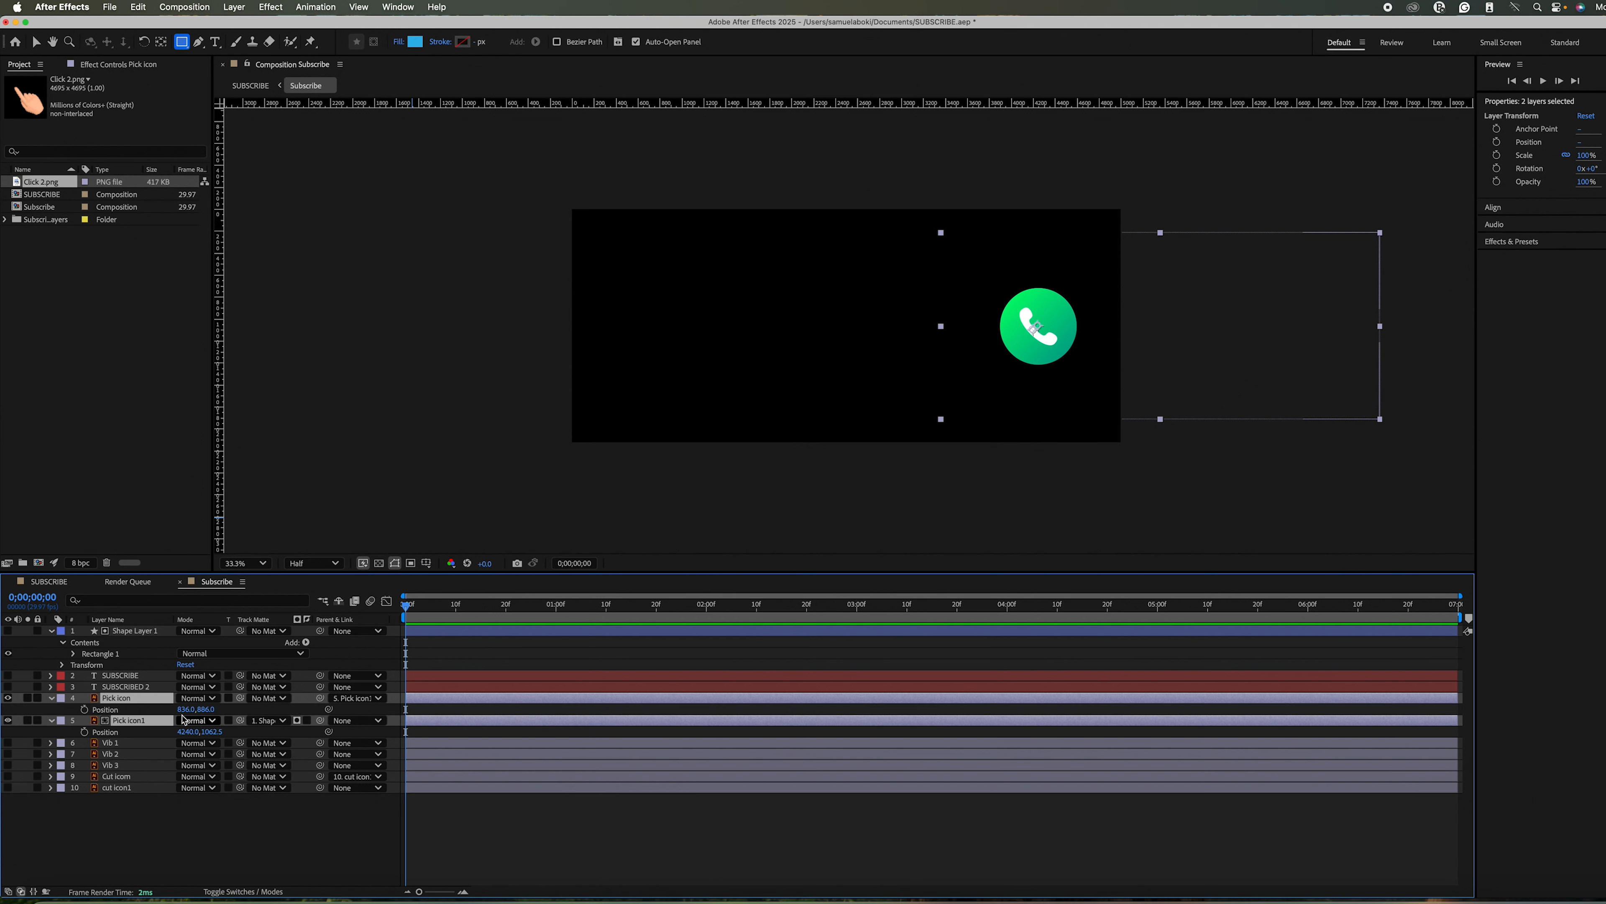
{"action": "left_click", "coordinate": [85, 710]}
{"action": "left_click", "coordinate": [84, 731]}
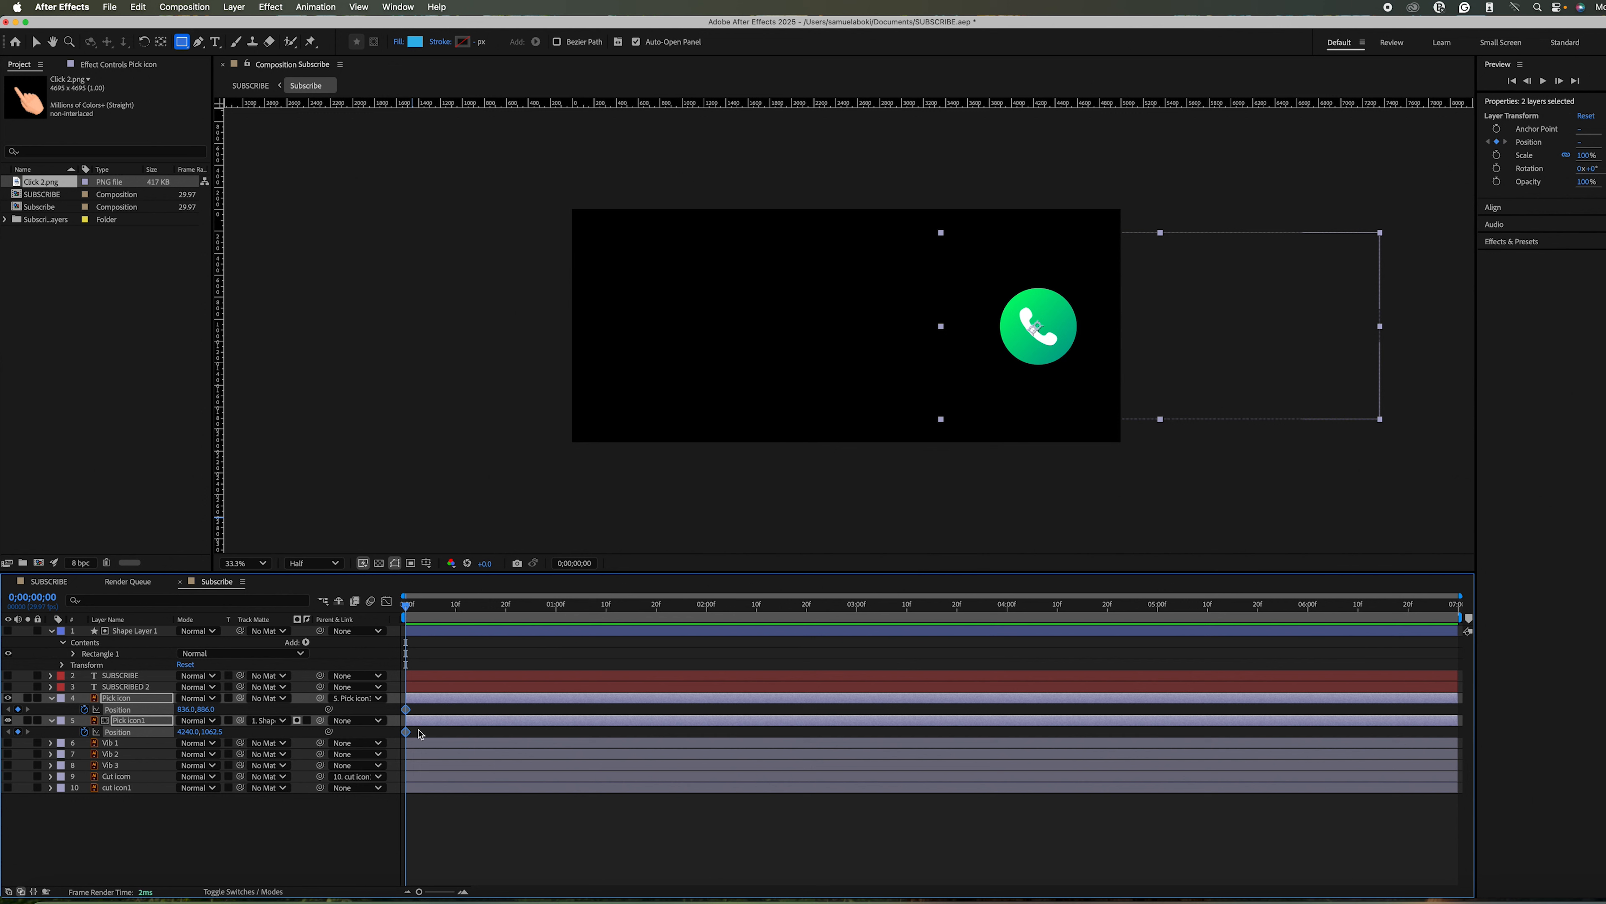
{"action": "left_click_drag", "start_coordinate": [408, 710], "coordinate": [551, 710]}
{"action": "left_click", "coordinate": [7, 720]}
{"action": "left_click", "coordinate": [8, 720]}
{"action": "left_click_drag", "start_coordinate": [208, 732], "coordinate": [346, 765]}
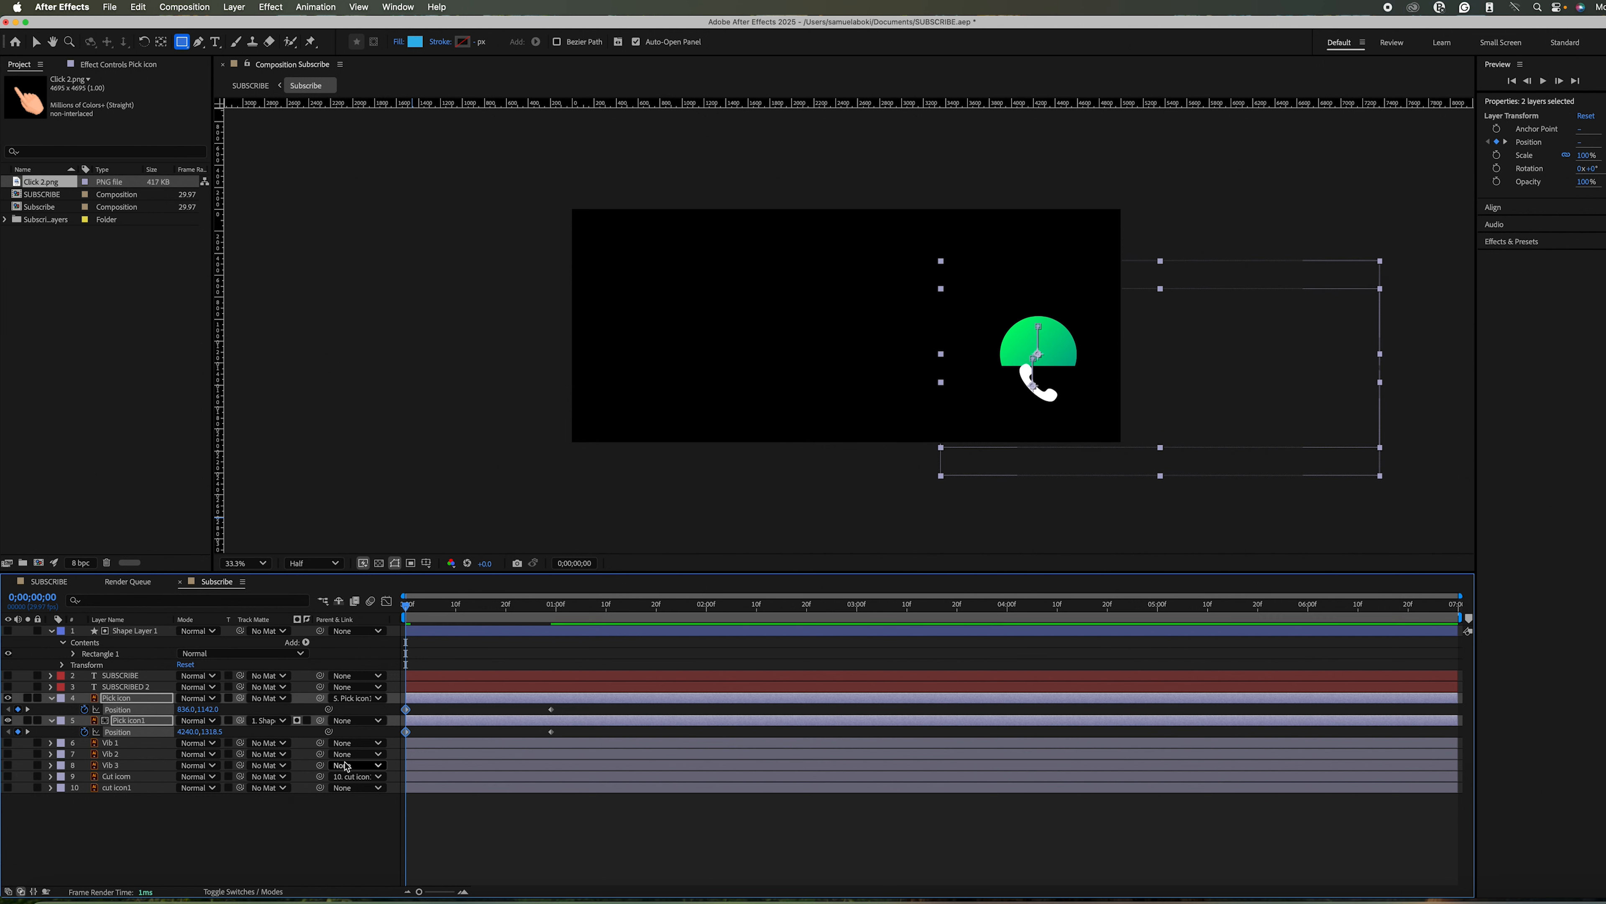
{"action": "key", "text": "super+z"}
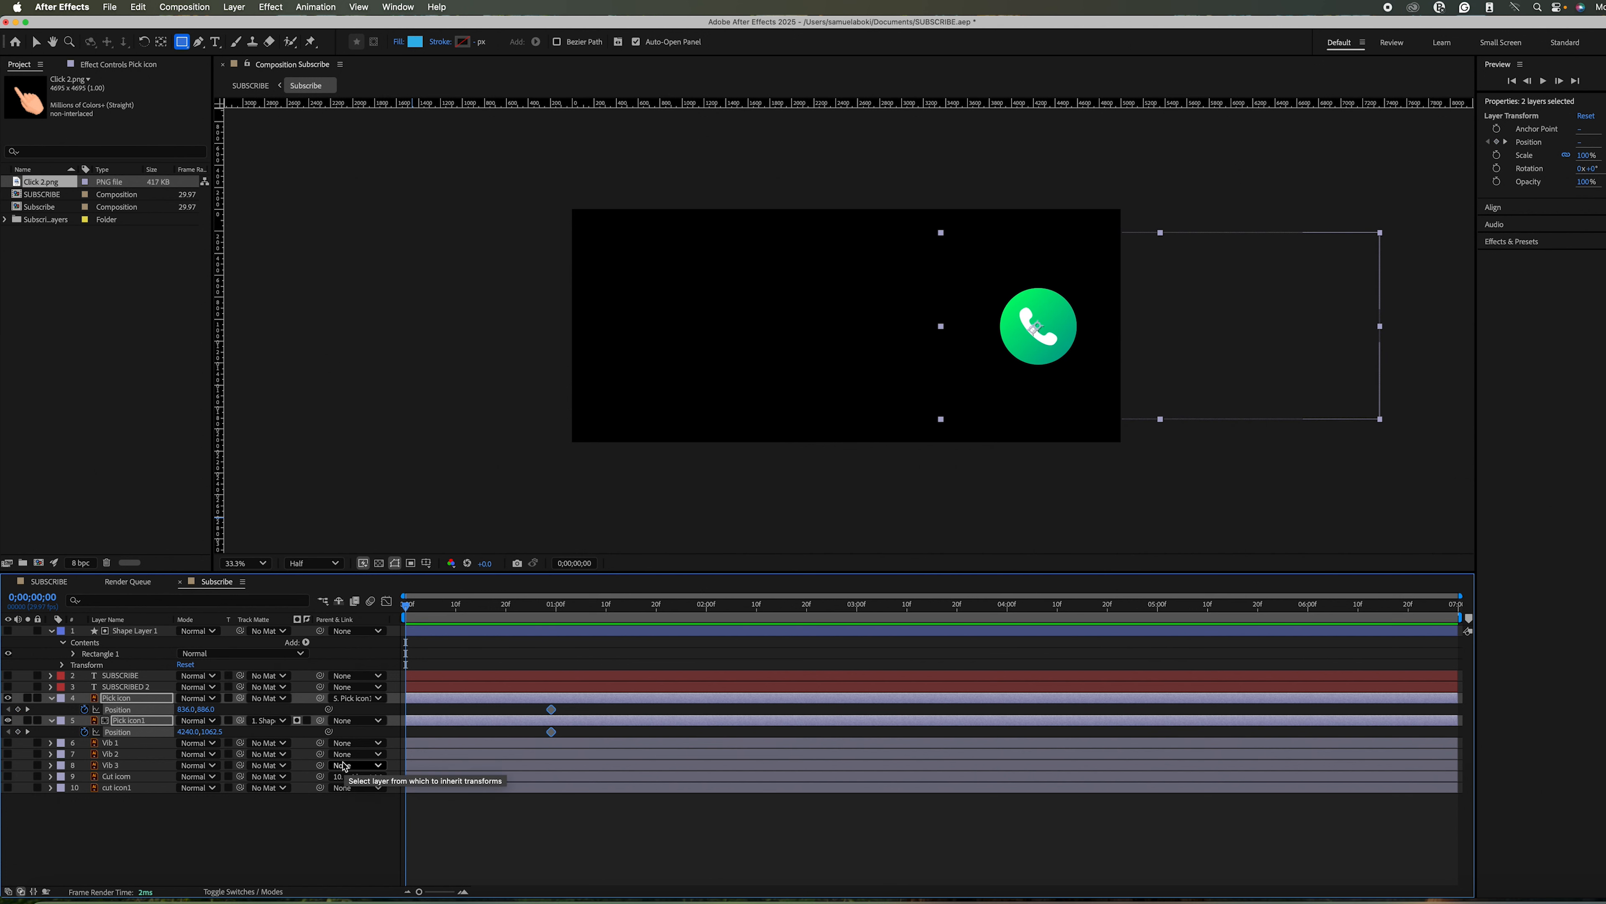
{"action": "left_click", "coordinate": [181, 841]}
At frame 0, lower only the Pick icon1 layer to a vertical Position of about 1613.5.
{"action": "left_click", "coordinate": [141, 723]}
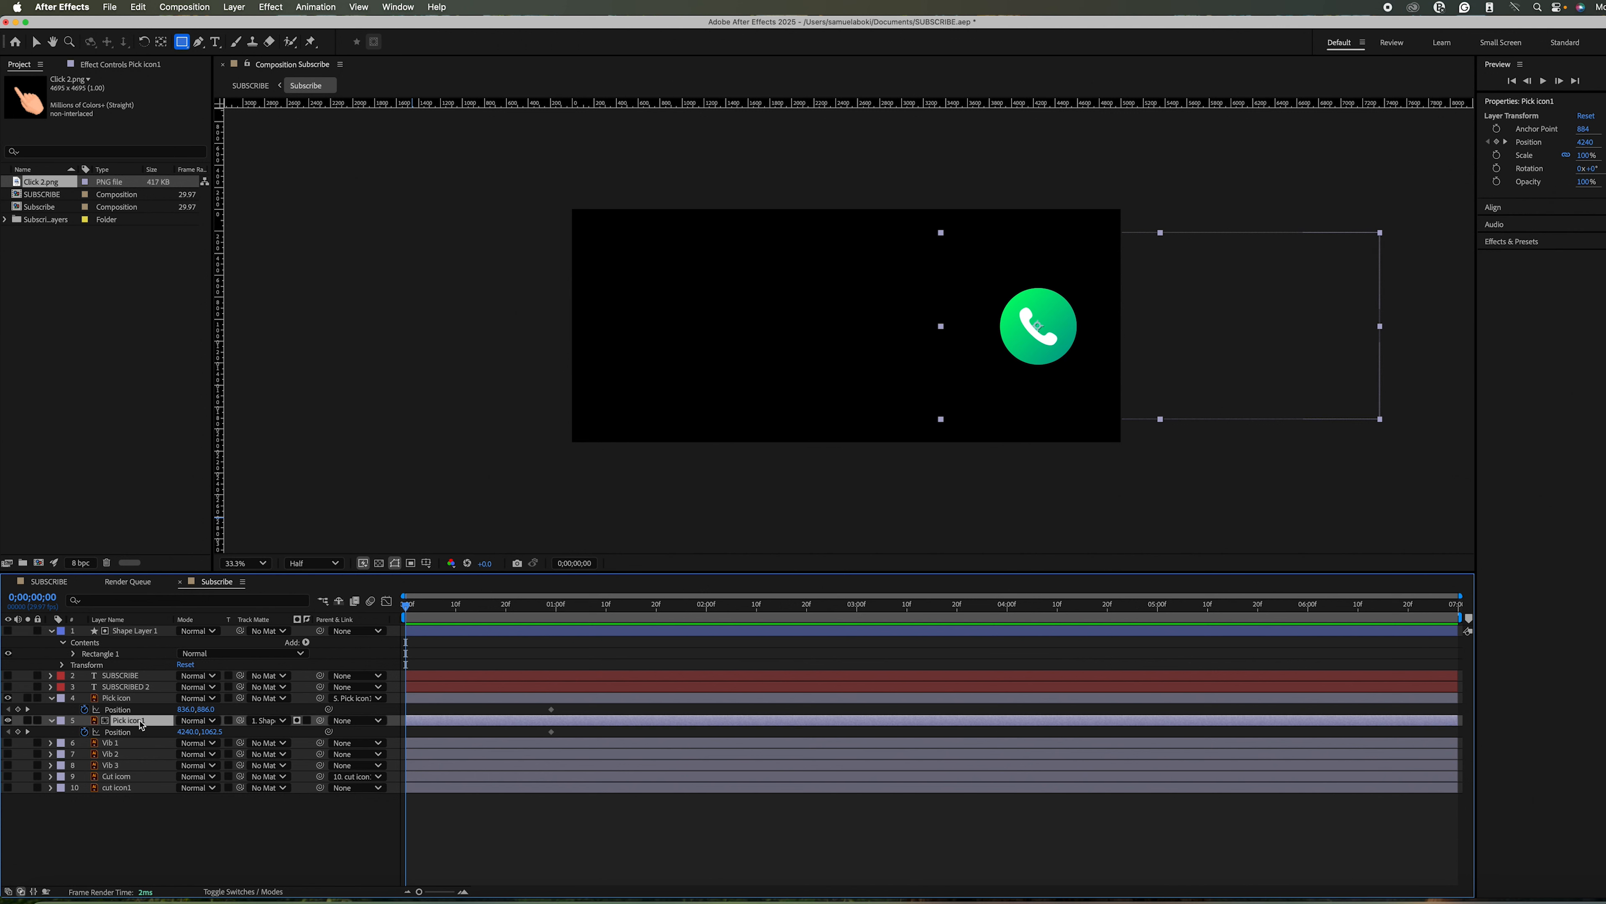
{"action": "key", "text": "p"}
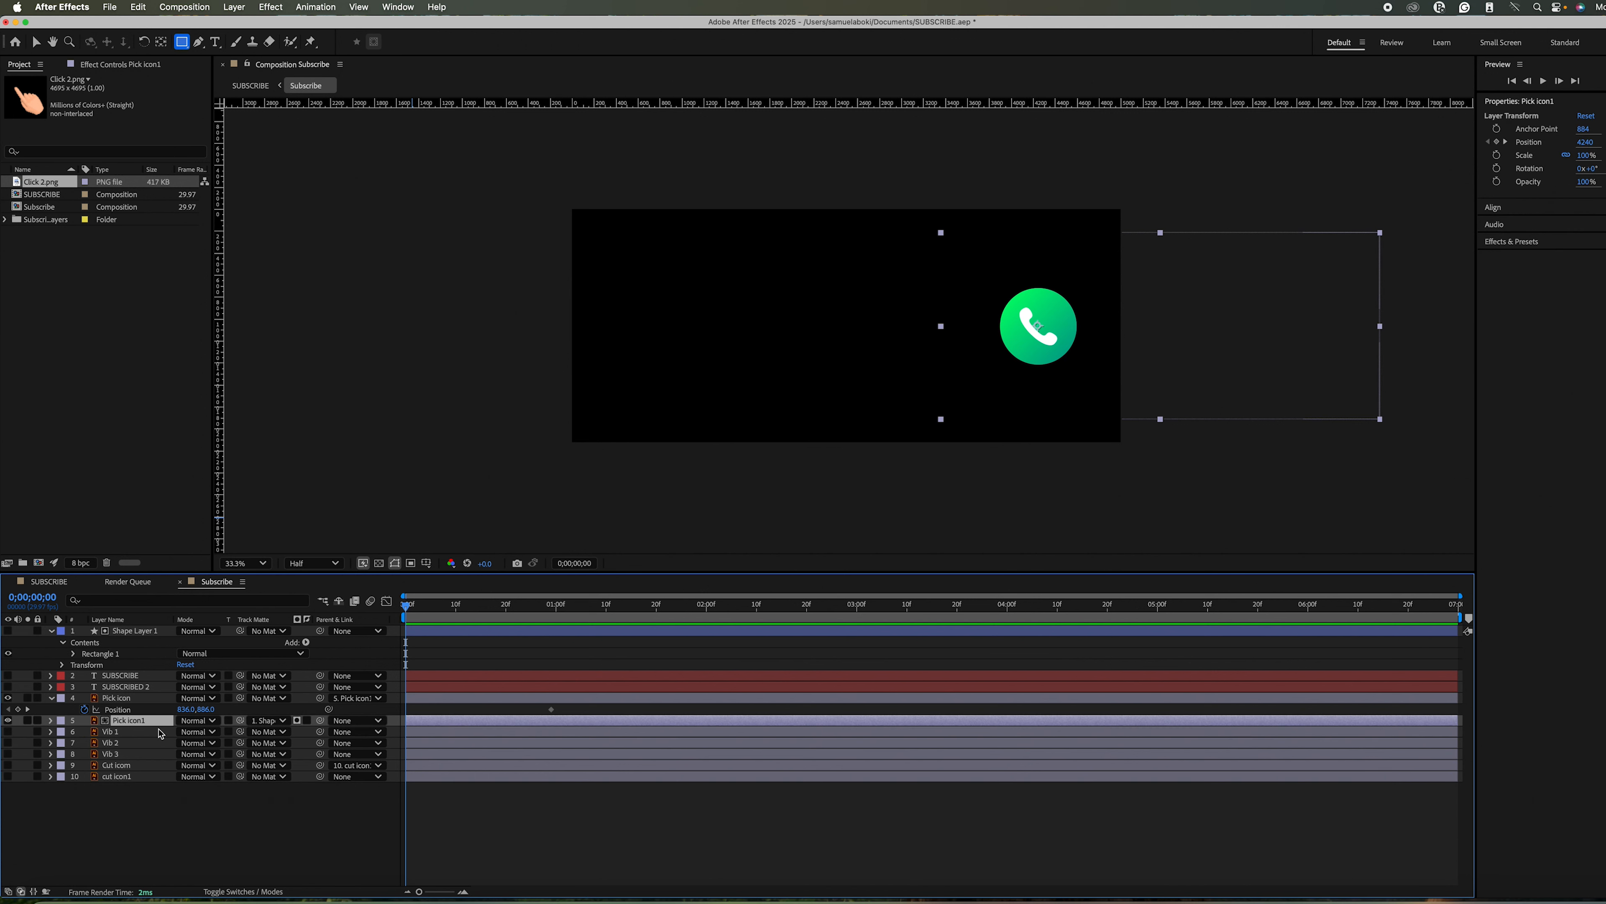
{"action": "key", "text": "p"}
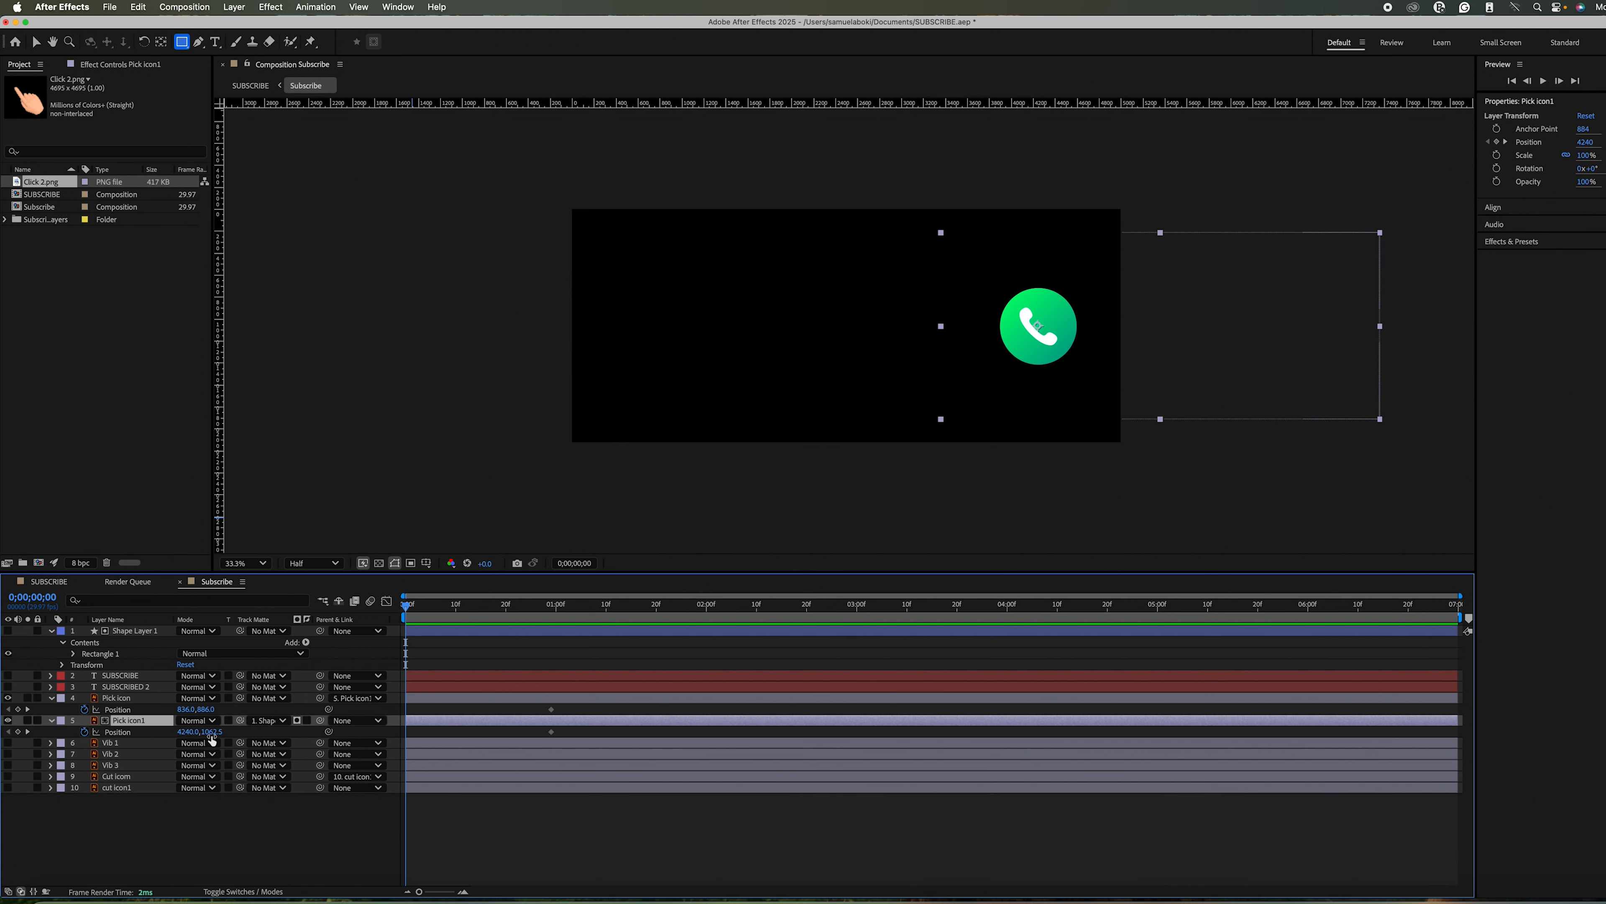
{"action": "left_click_drag", "start_coordinate": [212, 732], "coordinate": [520, 790]}
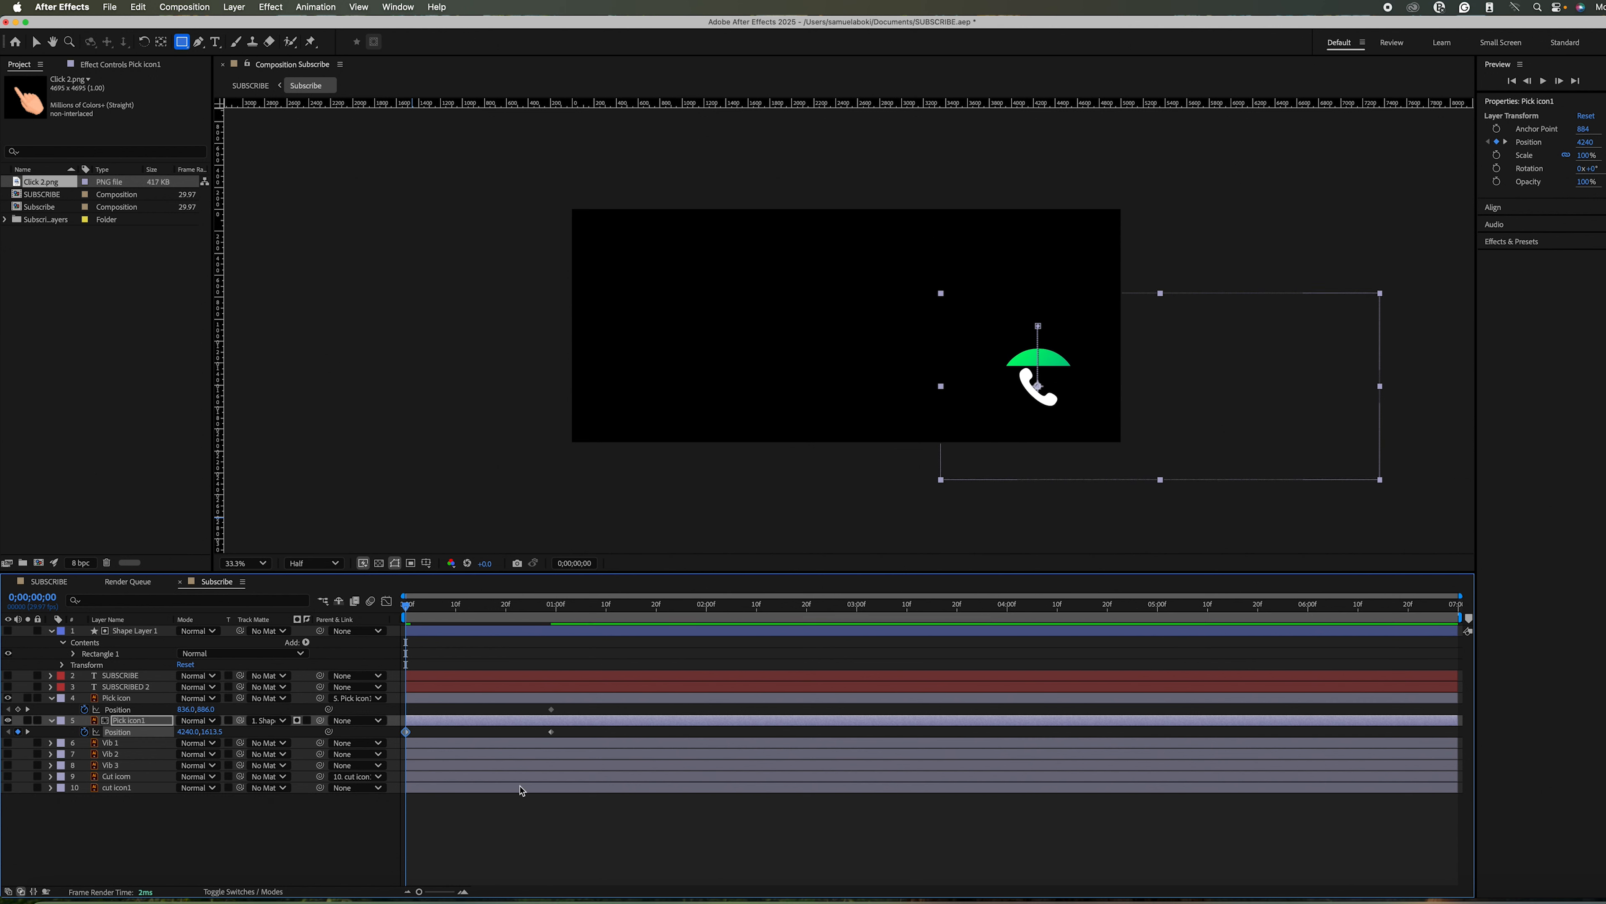
Set Shape Layer 1 as Pick icon's track matte, and lower Pick icon1's starting vertical Position to about 1921.5.
{"action": "left_click", "coordinate": [139, 699]}
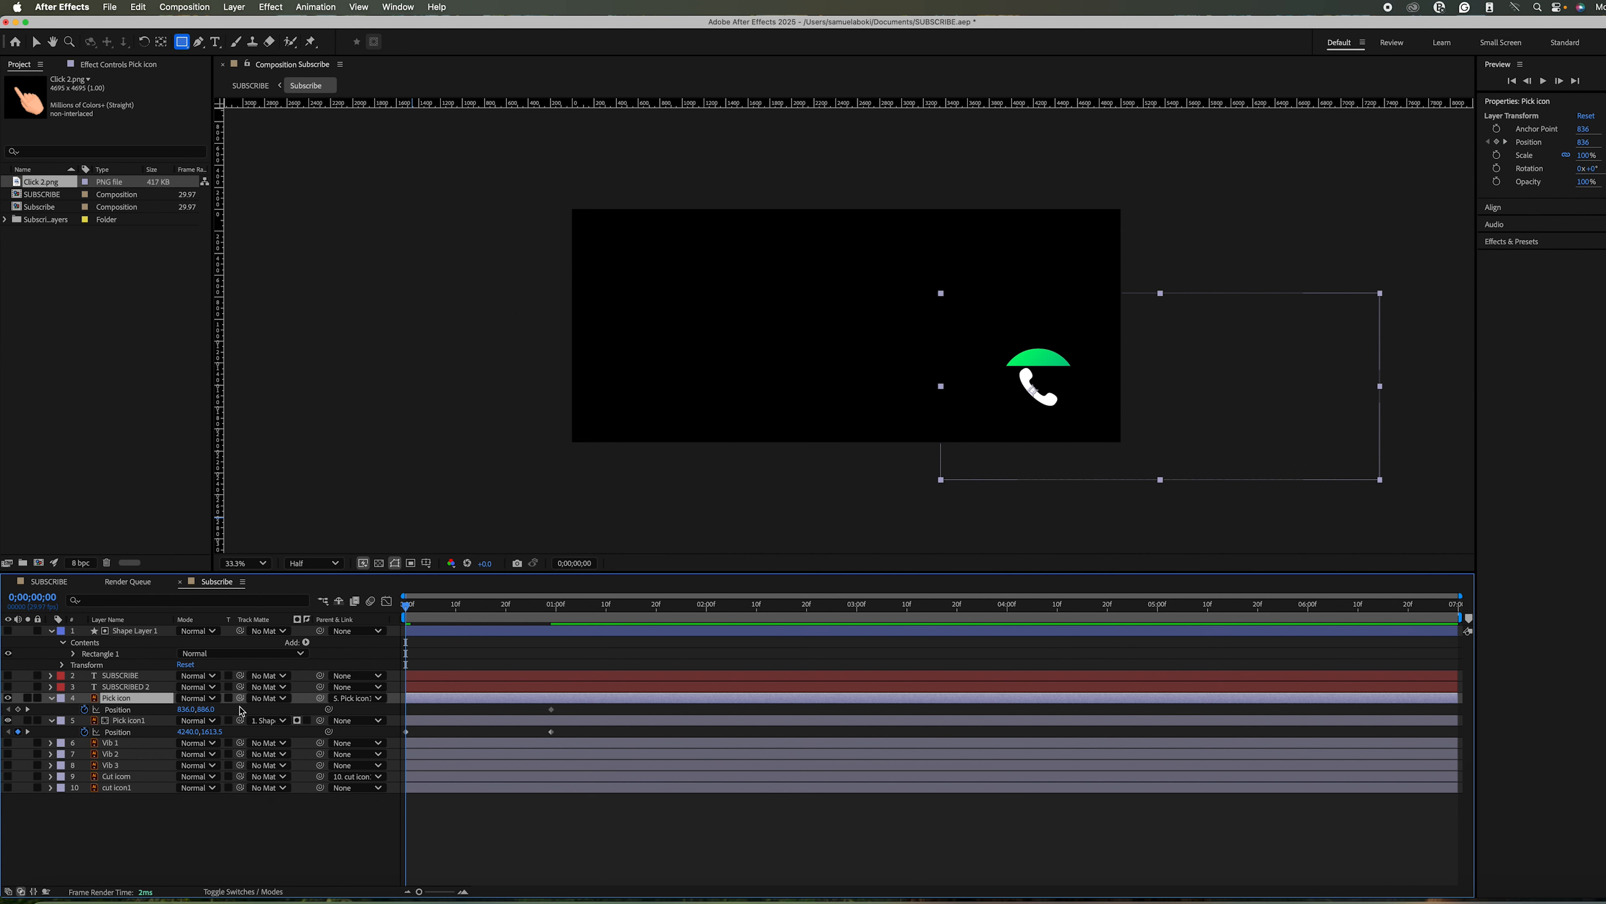
{"action": "left_click_drag", "start_coordinate": [240, 699], "coordinate": [118, 634]}
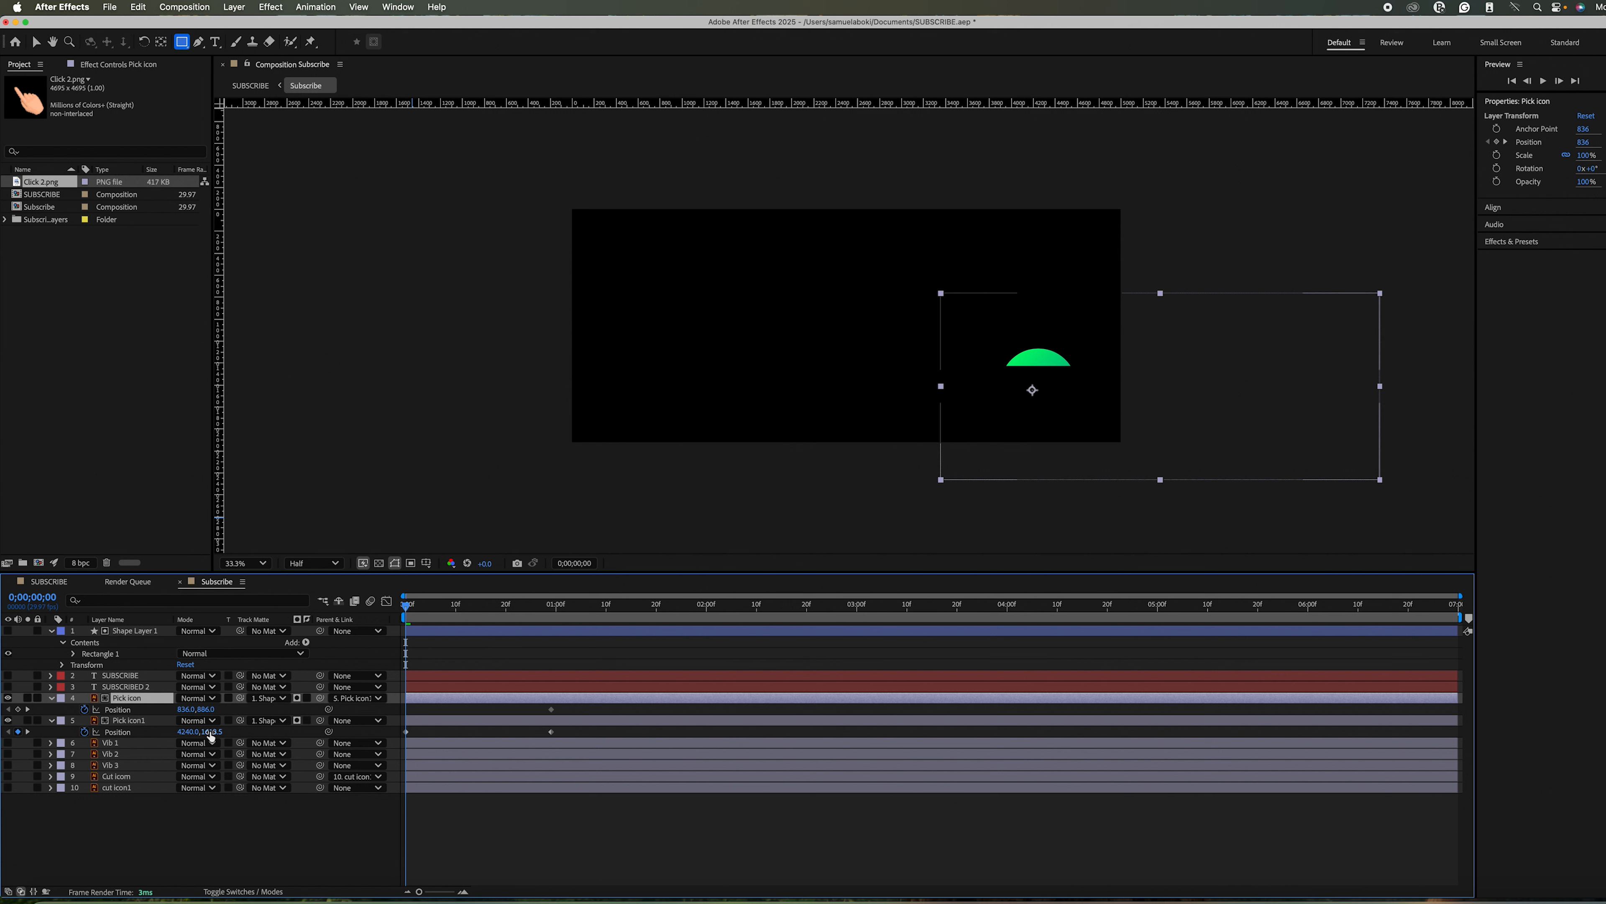
{"action": "left_click_drag", "start_coordinate": [210, 732], "coordinate": [344, 768]}
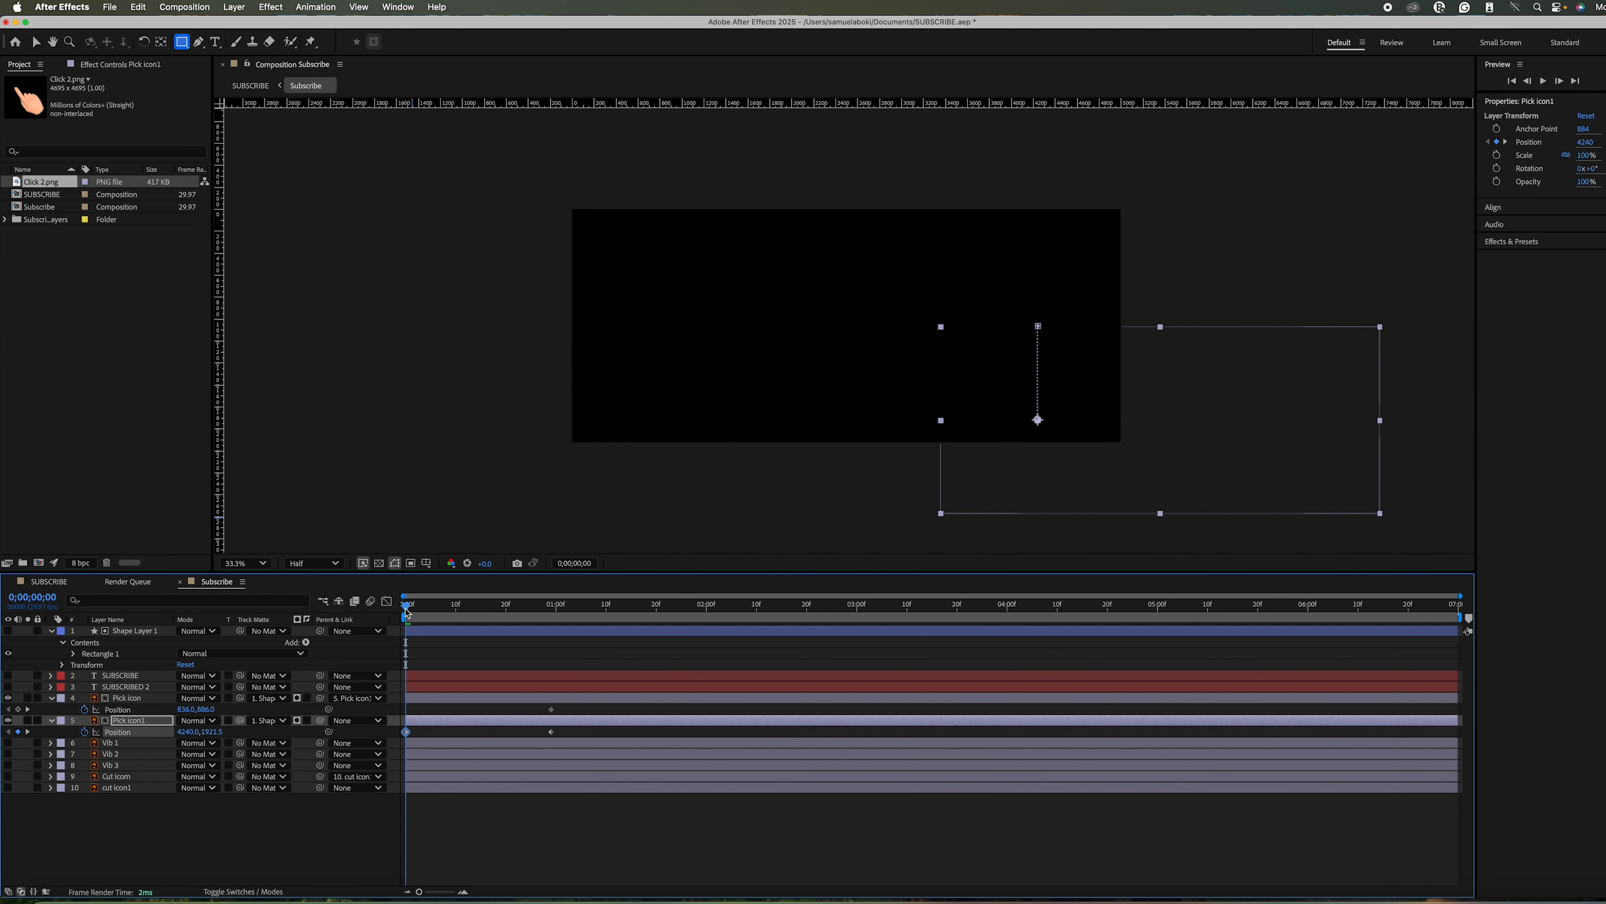
Preview the icon's slide-in and shorten it by moving the end Position keyframes of both pick icon layers to about frame 11.
{"action": "left_click_drag", "start_coordinate": [406, 610], "coordinate": [406, 654]}
{"action": "key", "text": "space"}
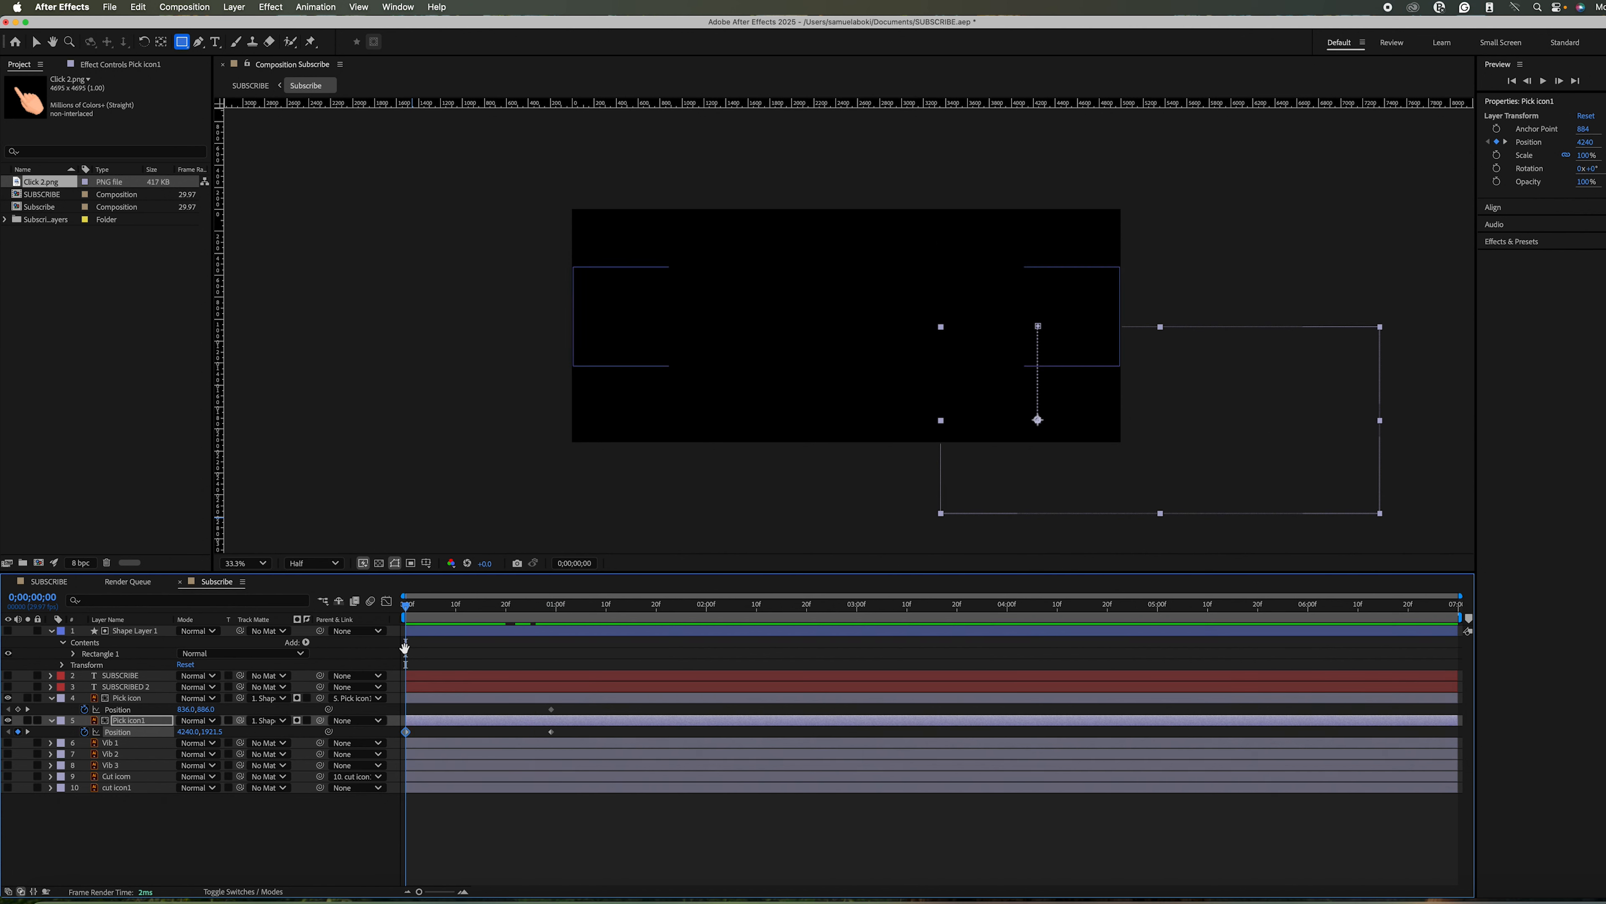
{"action": "key", "text": "space"}
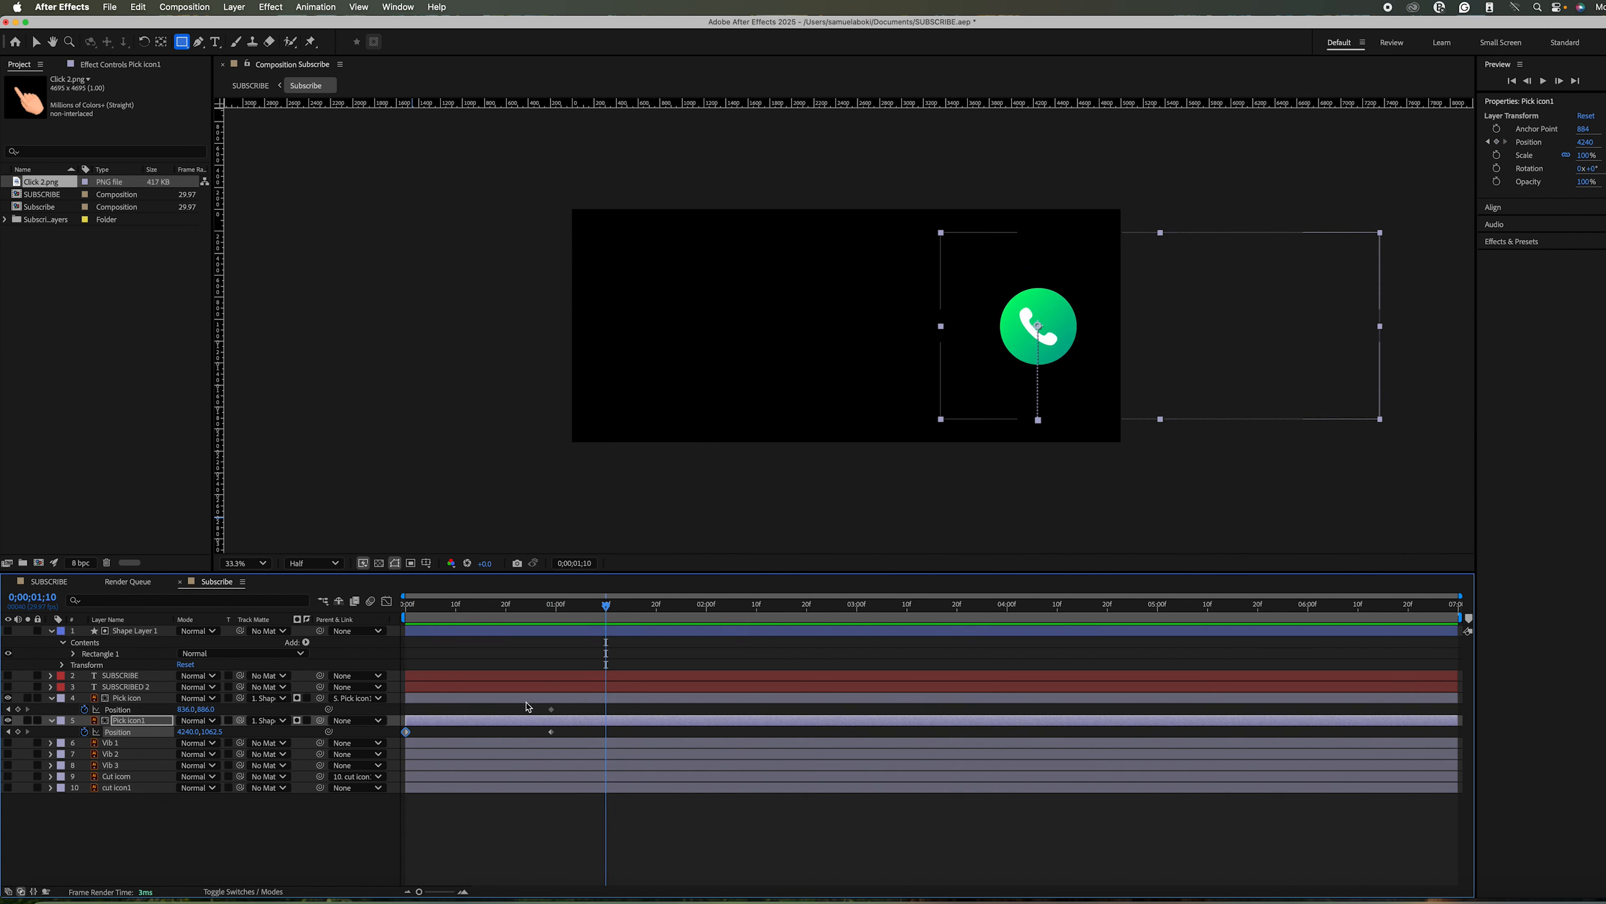
{"action": "mouse_move", "coordinate": [540, 709]}
{"action": "left_mouse_down"}
{"action": "mouse_move", "coordinate": [557, 736]}
{"action": "mouse_move", "coordinate": [522, 712]}
{"action": "left_mouse_up"}
{"action": "left_click_drag", "start_coordinate": [605, 606], "coordinate": [406, 605]}
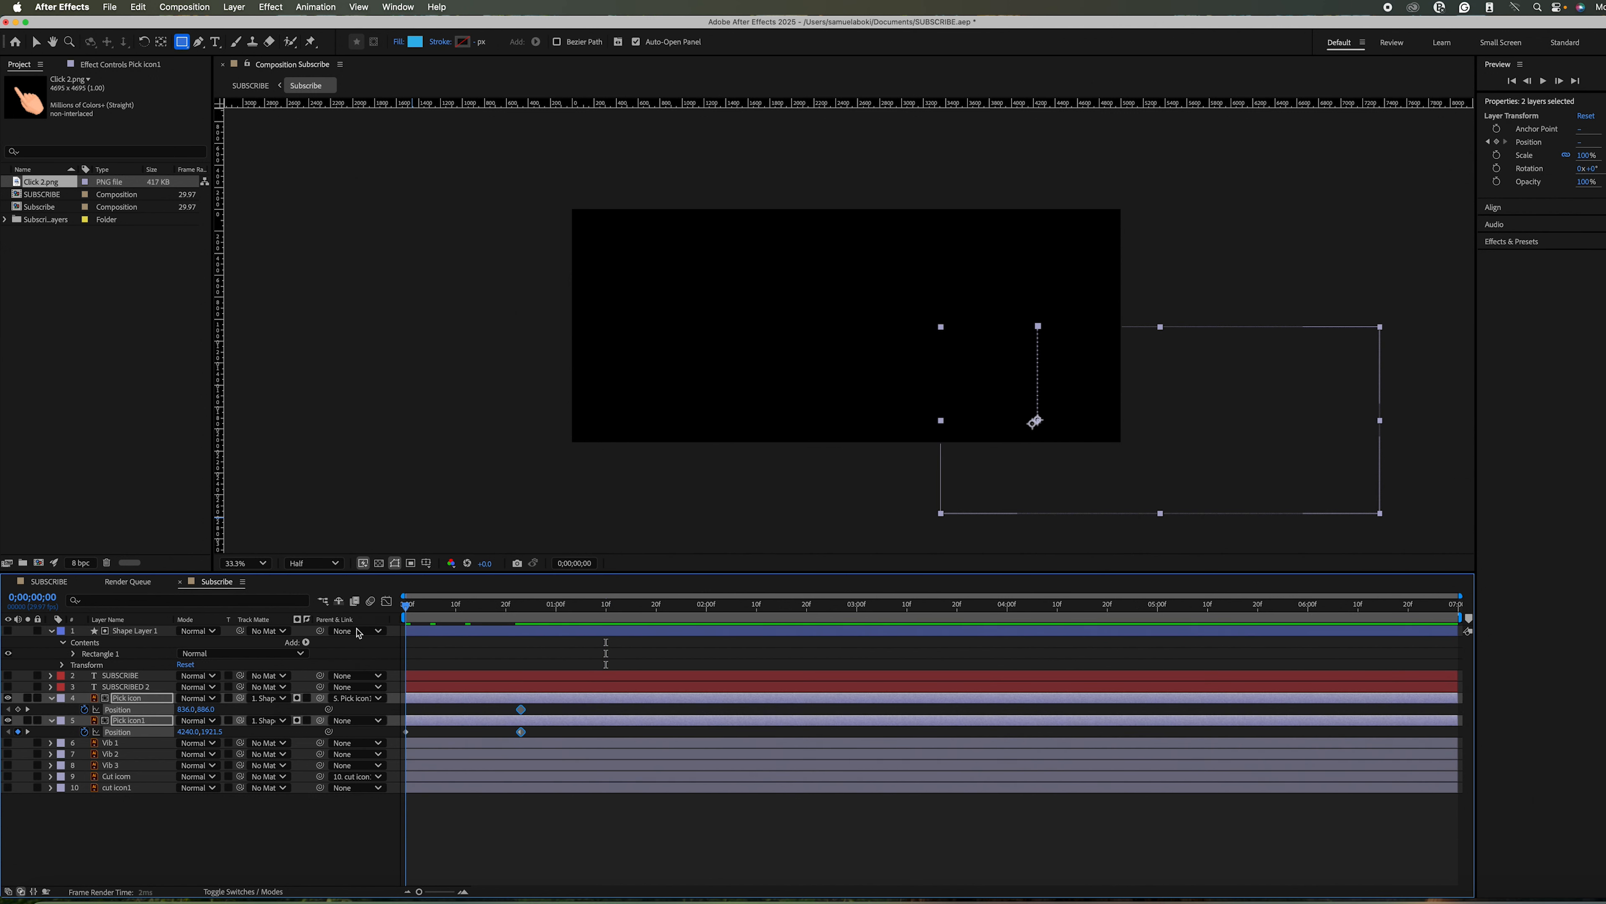
{"action": "key", "text": "space"}
{"action": "key", "text": "space"}
{"action": "left_click_drag", "start_coordinate": [527, 711], "coordinate": [461, 709]}
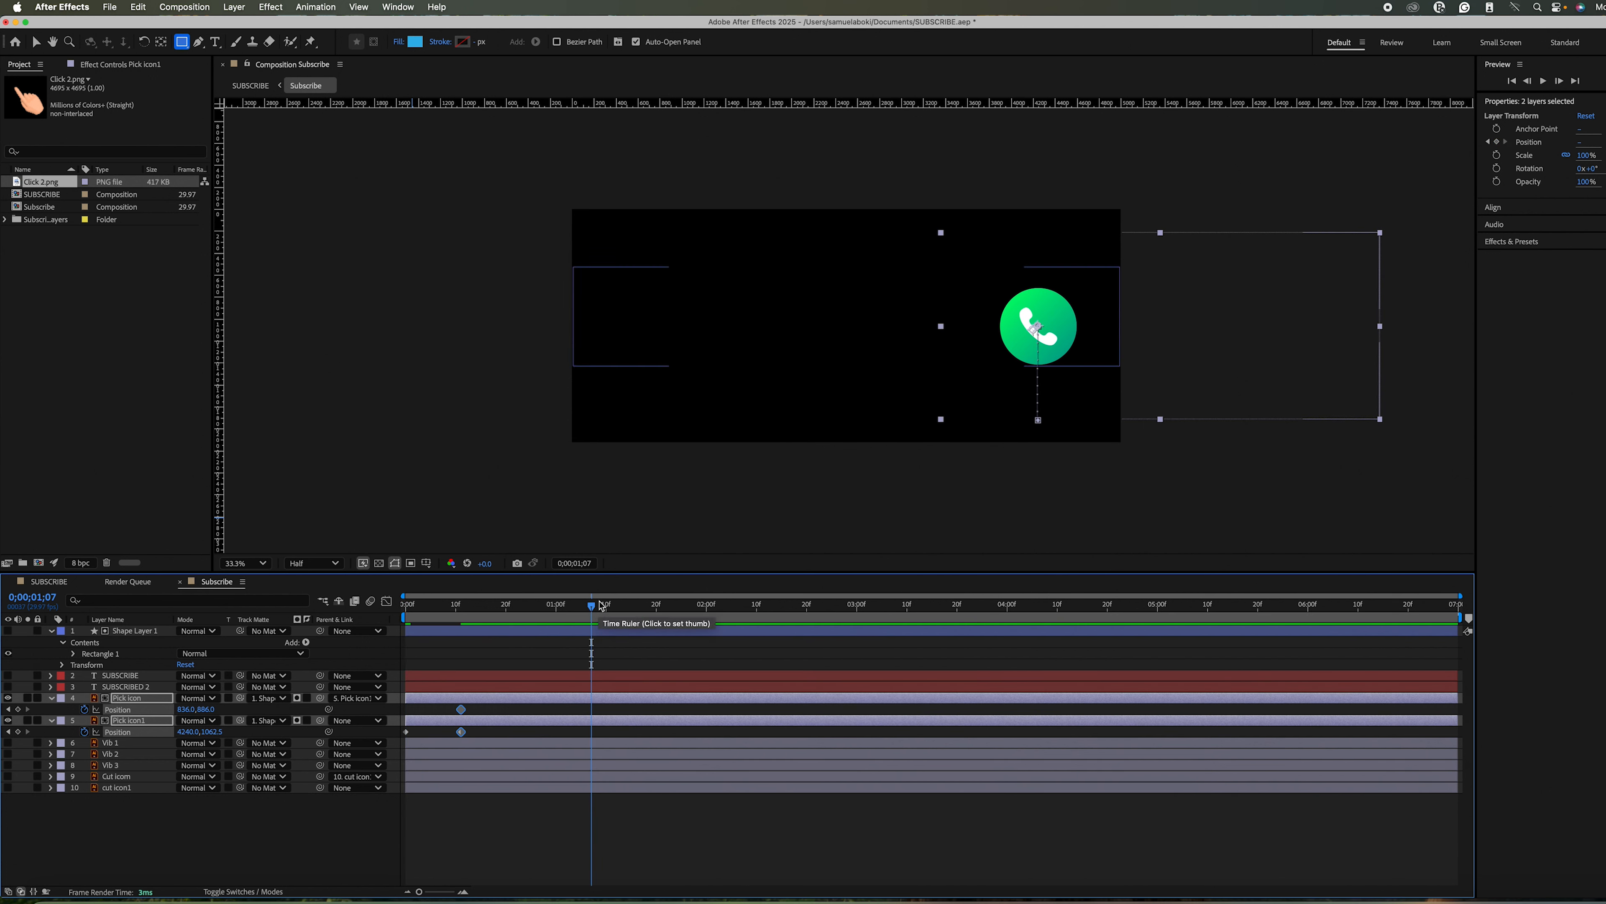
Play back the shortened slide-in of the green phone icon from the start of the composition.
{"action": "left_click_drag", "start_coordinate": [591, 606], "coordinate": [391, 608]}
{"action": "key", "text": "space"}
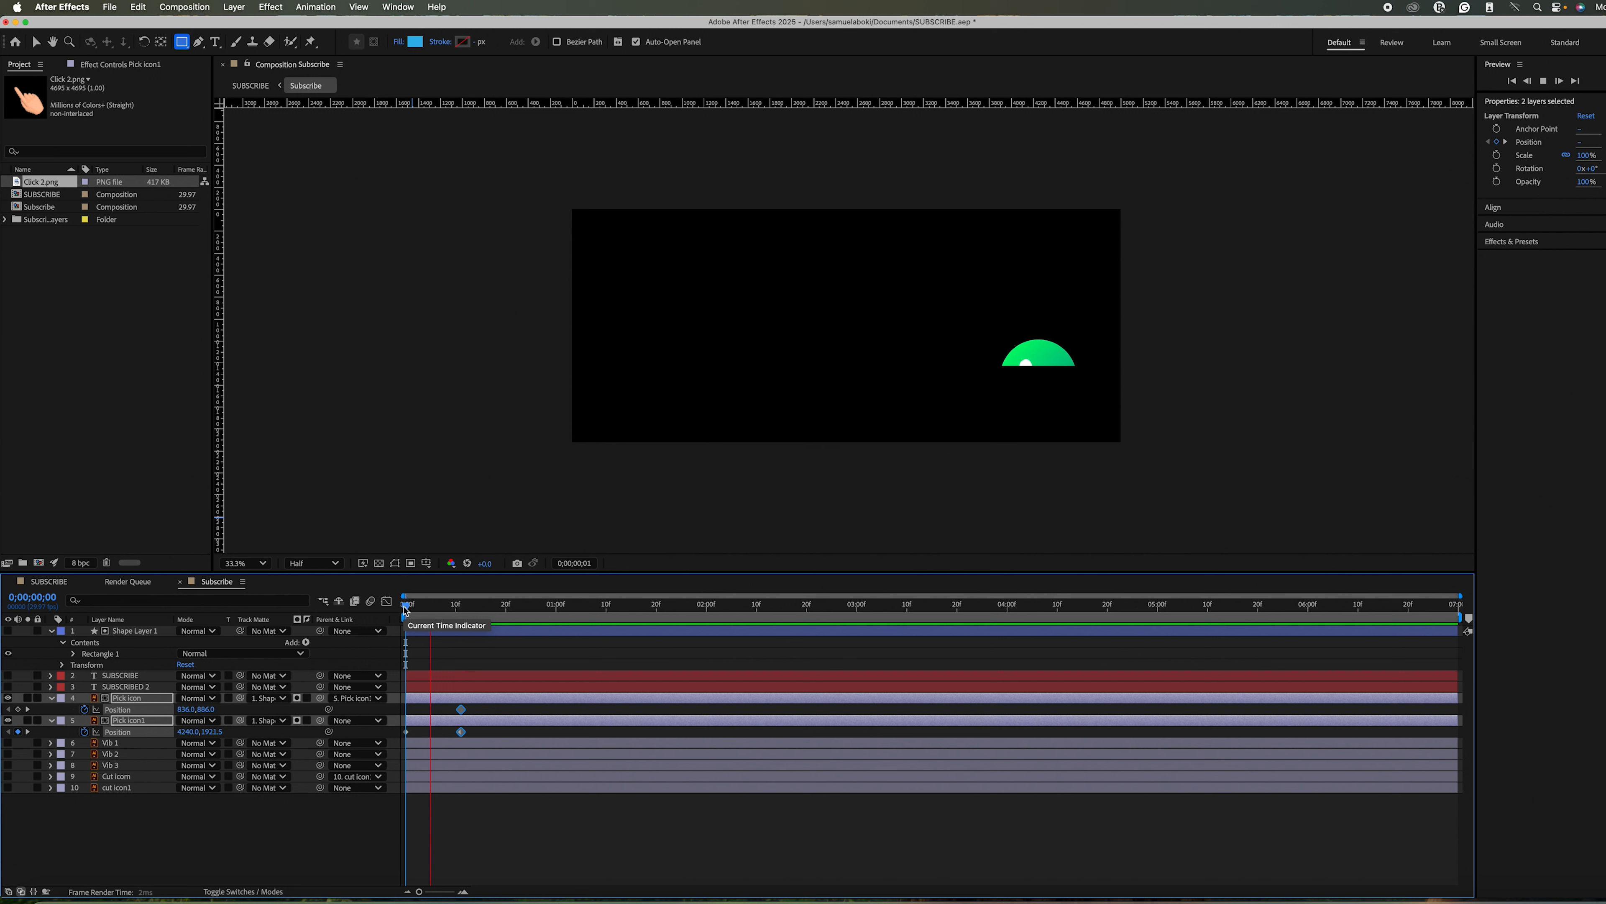
{"action": "key", "text": "space"}
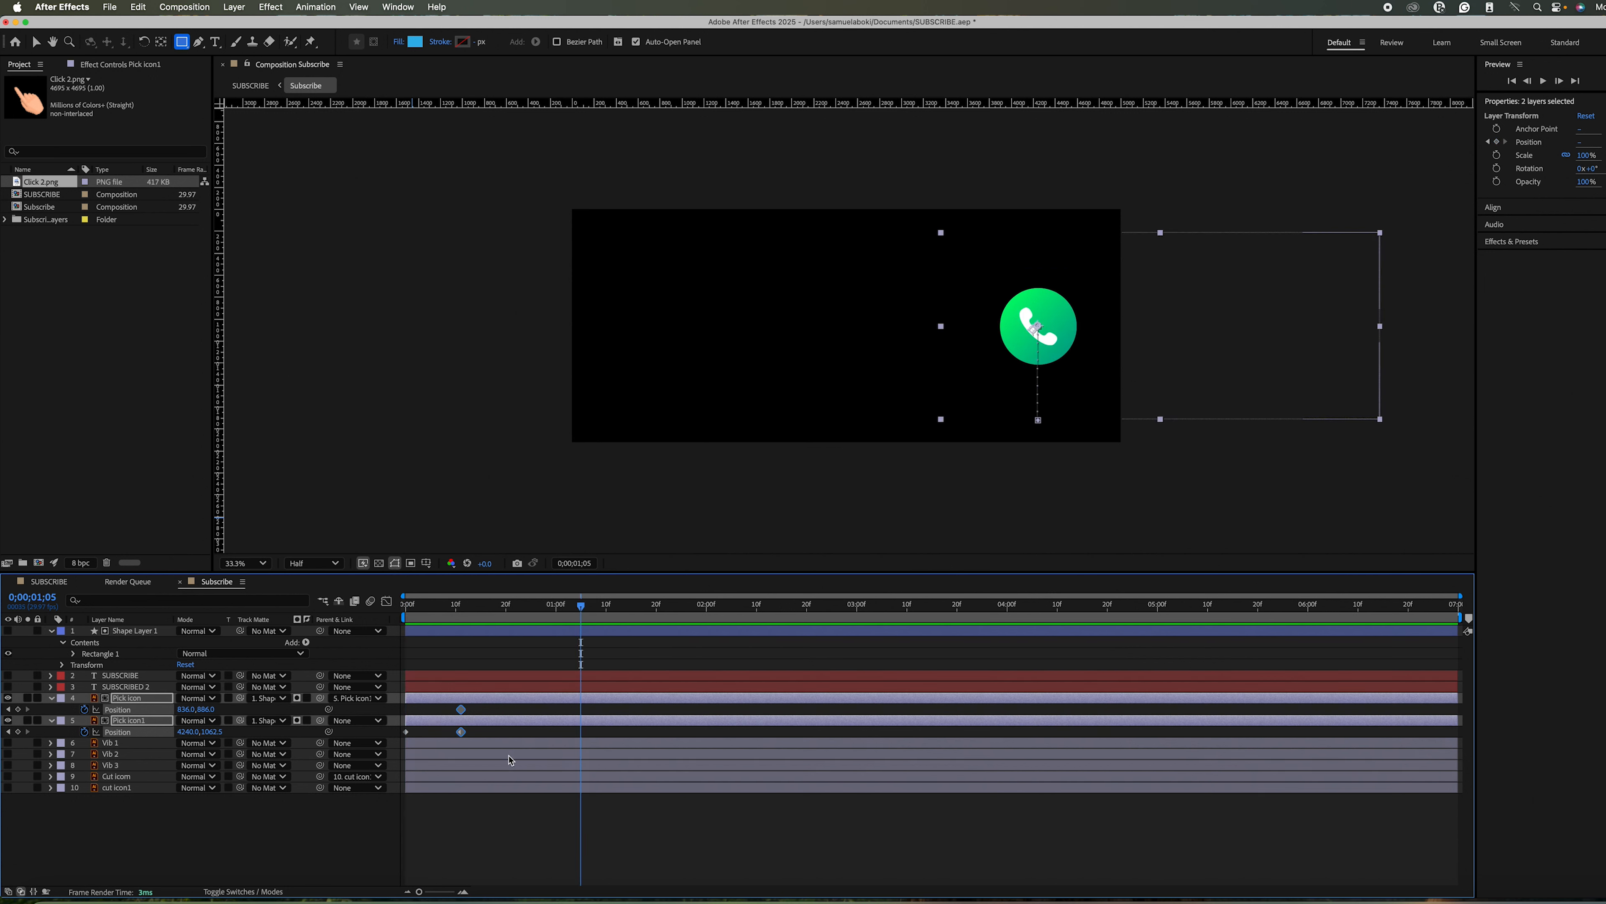
{"action": "left_click", "coordinate": [498, 823]}
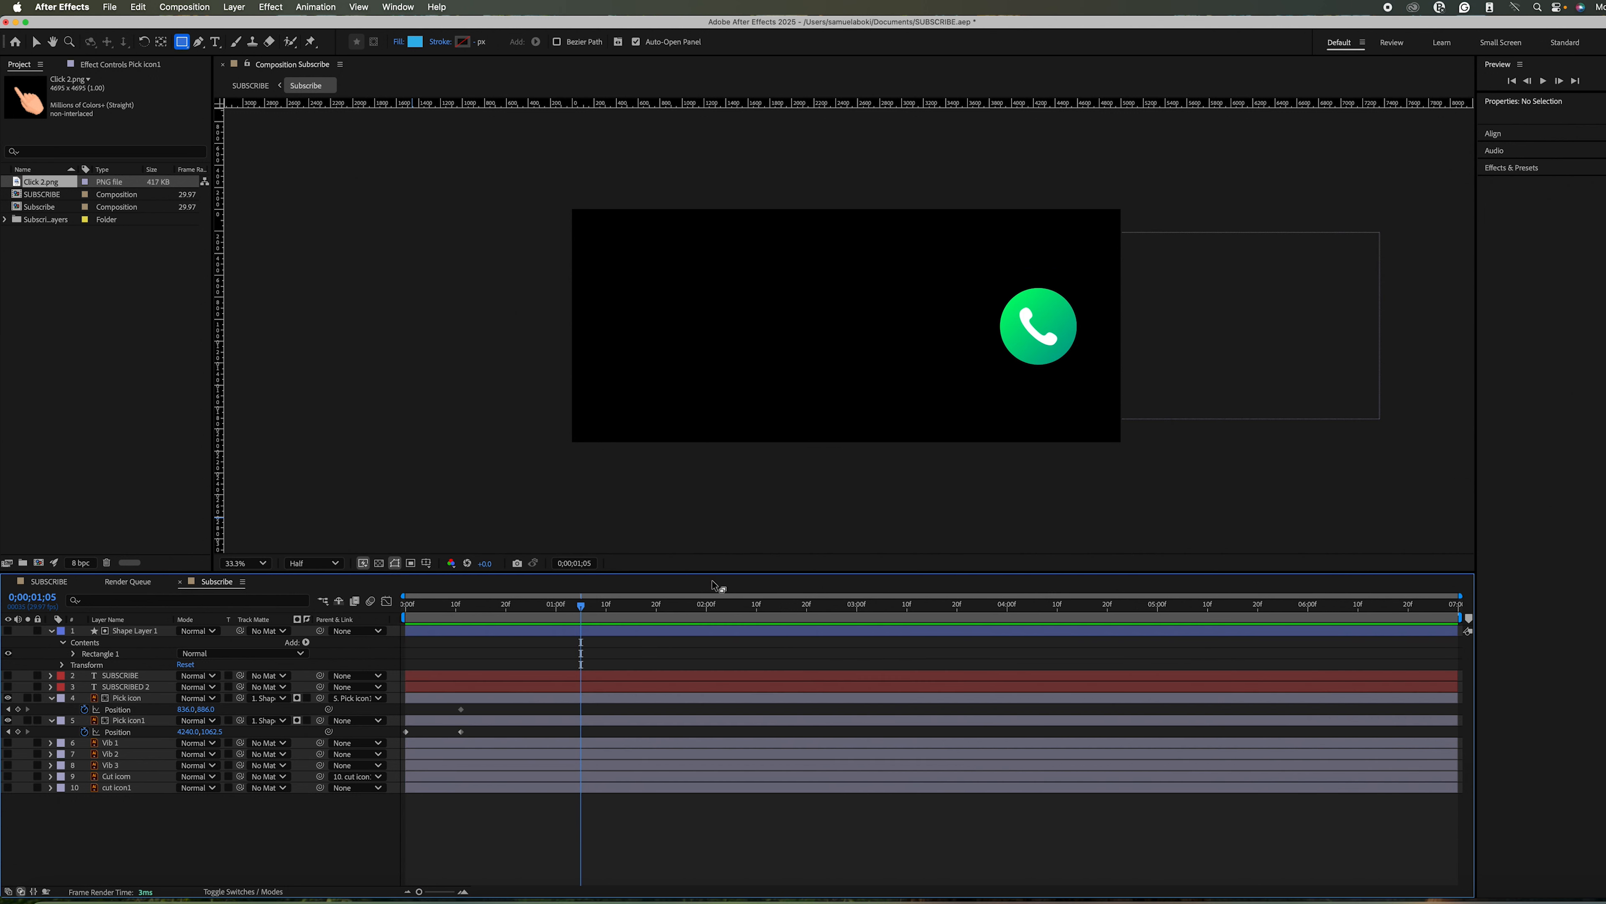
{"action": "left_click_drag", "start_coordinate": [1460, 596], "coordinate": [888, 596]}
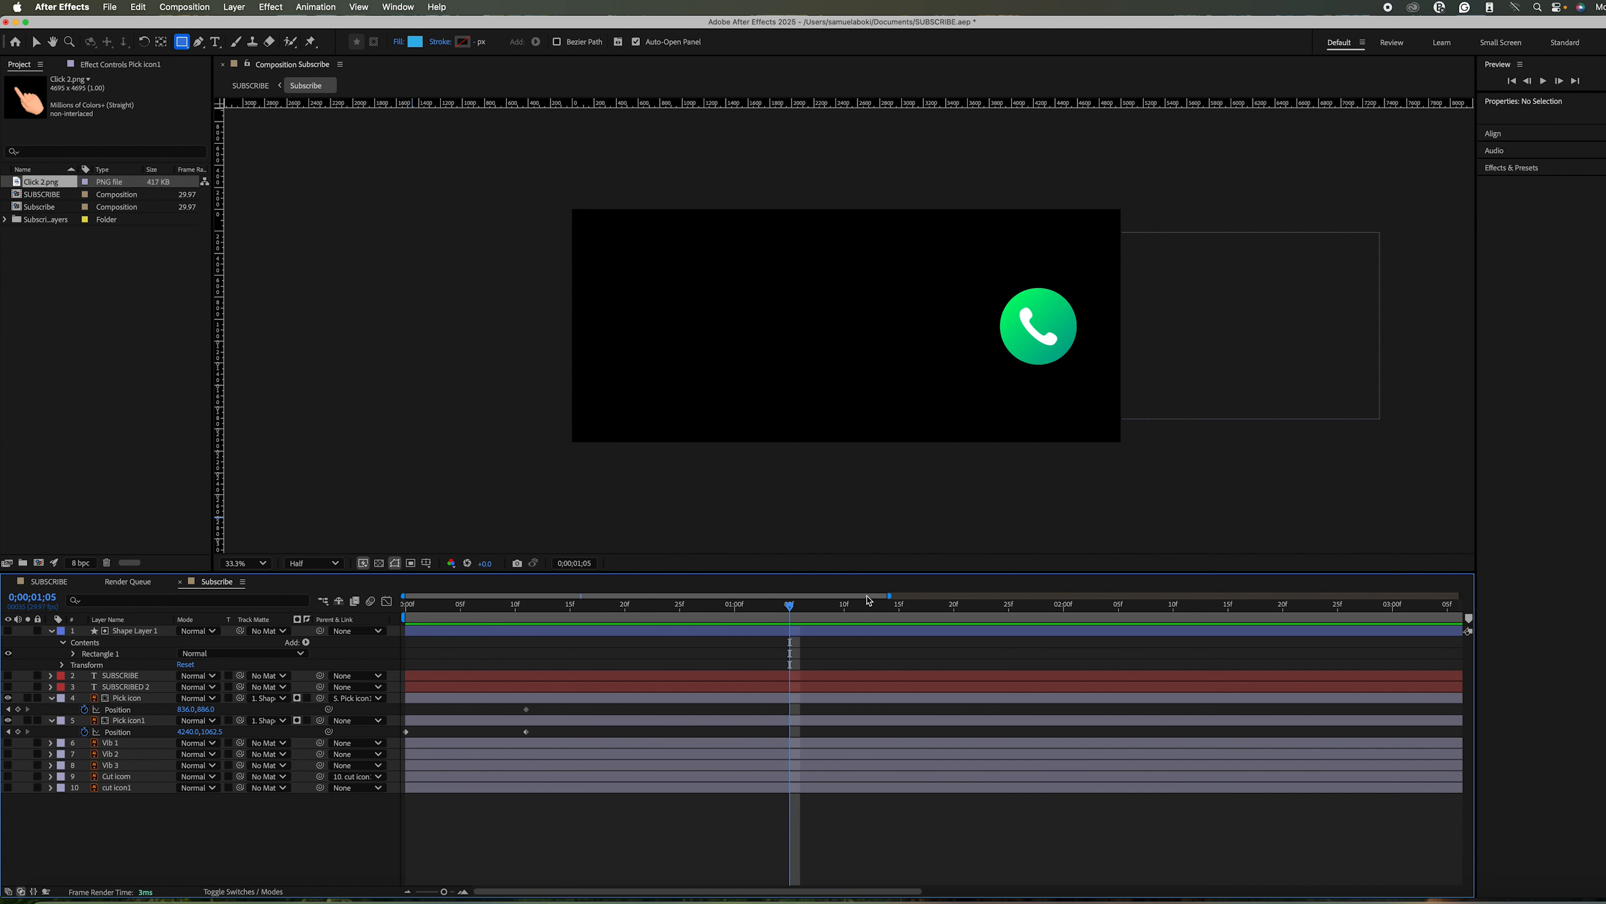
Replay the green phone icon's slide-in from frame 0 to check the motion at its new speed.
{"action": "left_click_drag", "start_coordinate": [889, 596], "coordinate": [723, 596]}
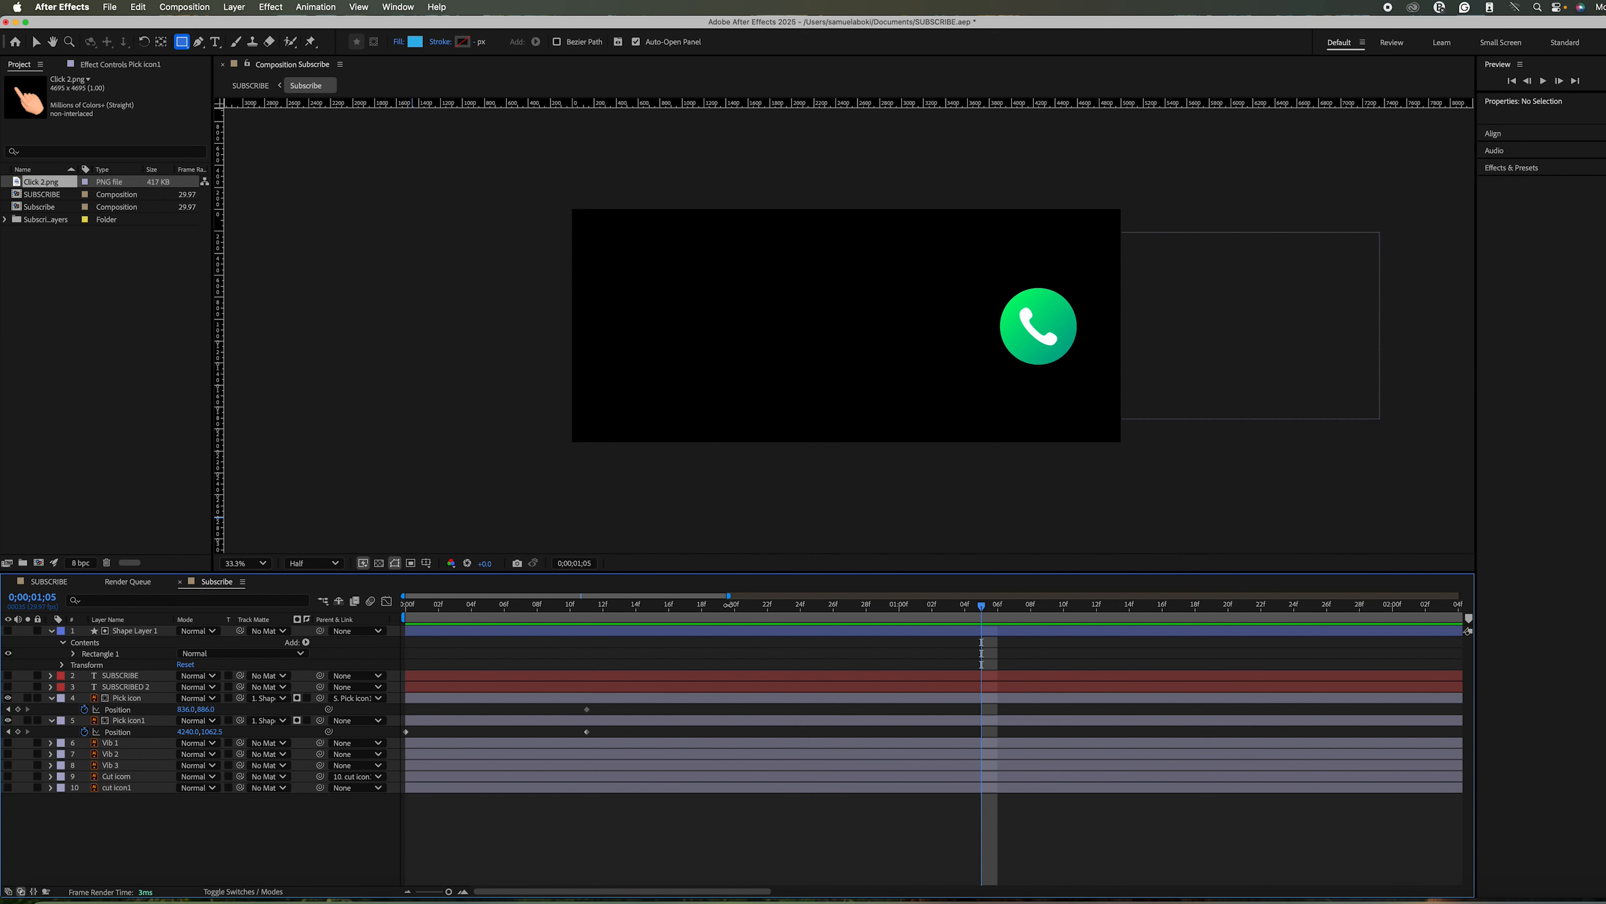
{"action": "left_click_drag", "start_coordinate": [990, 605], "coordinate": [389, 578]}
{"action": "key", "text": "space"}
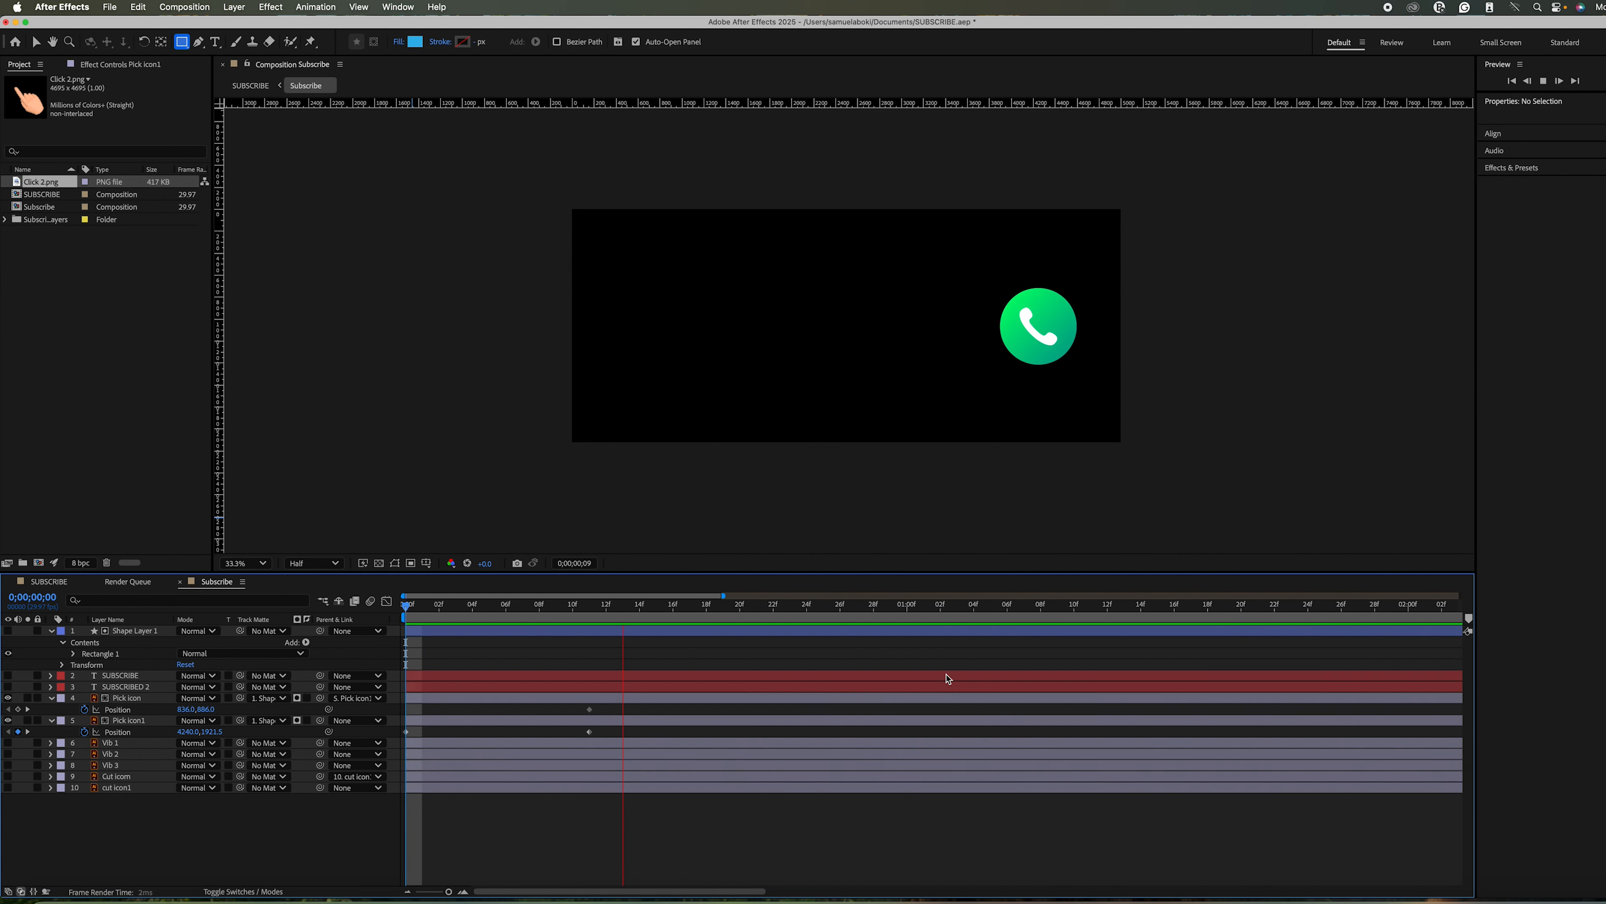
{"action": "left_click", "coordinate": [875, 606]}
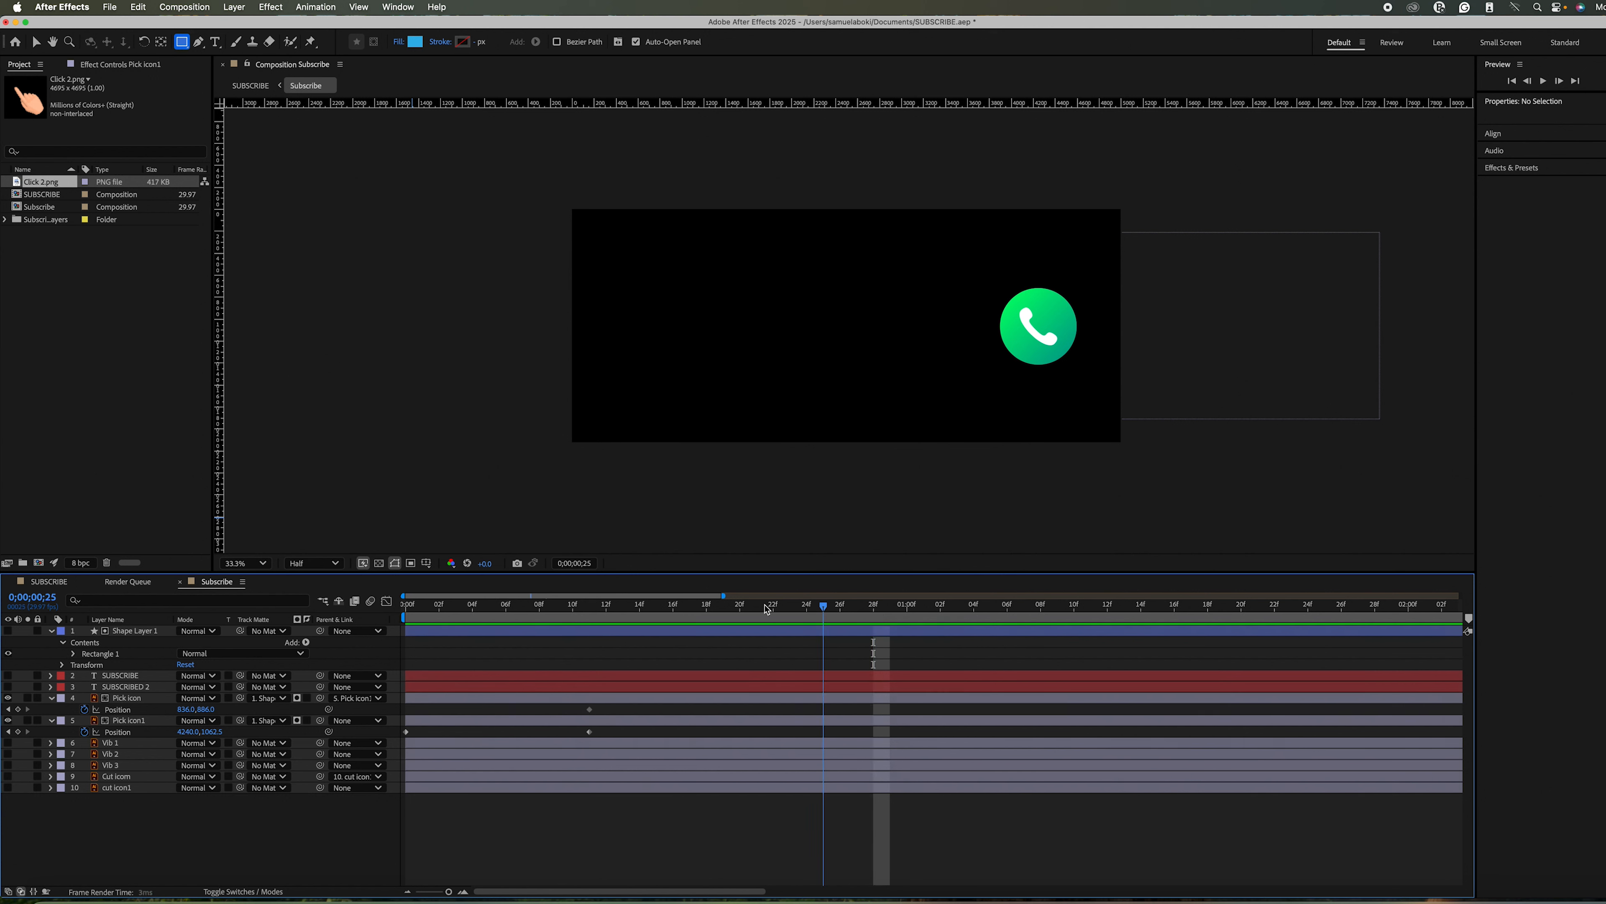
{"action": "key", "text": "space"}
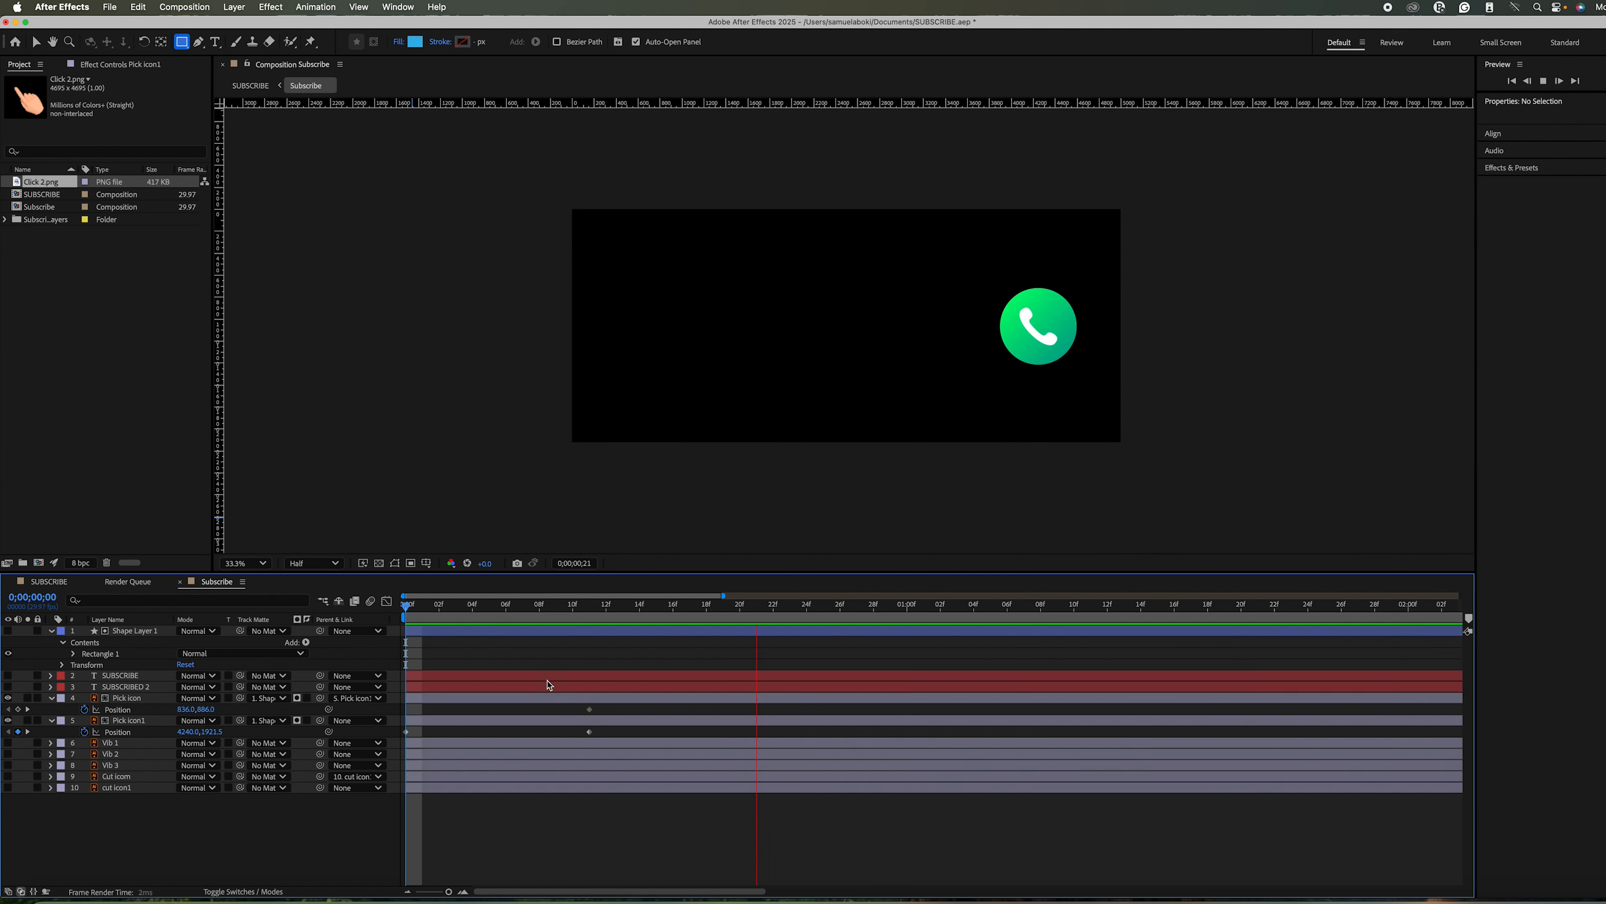
{"action": "key", "text": "space"}
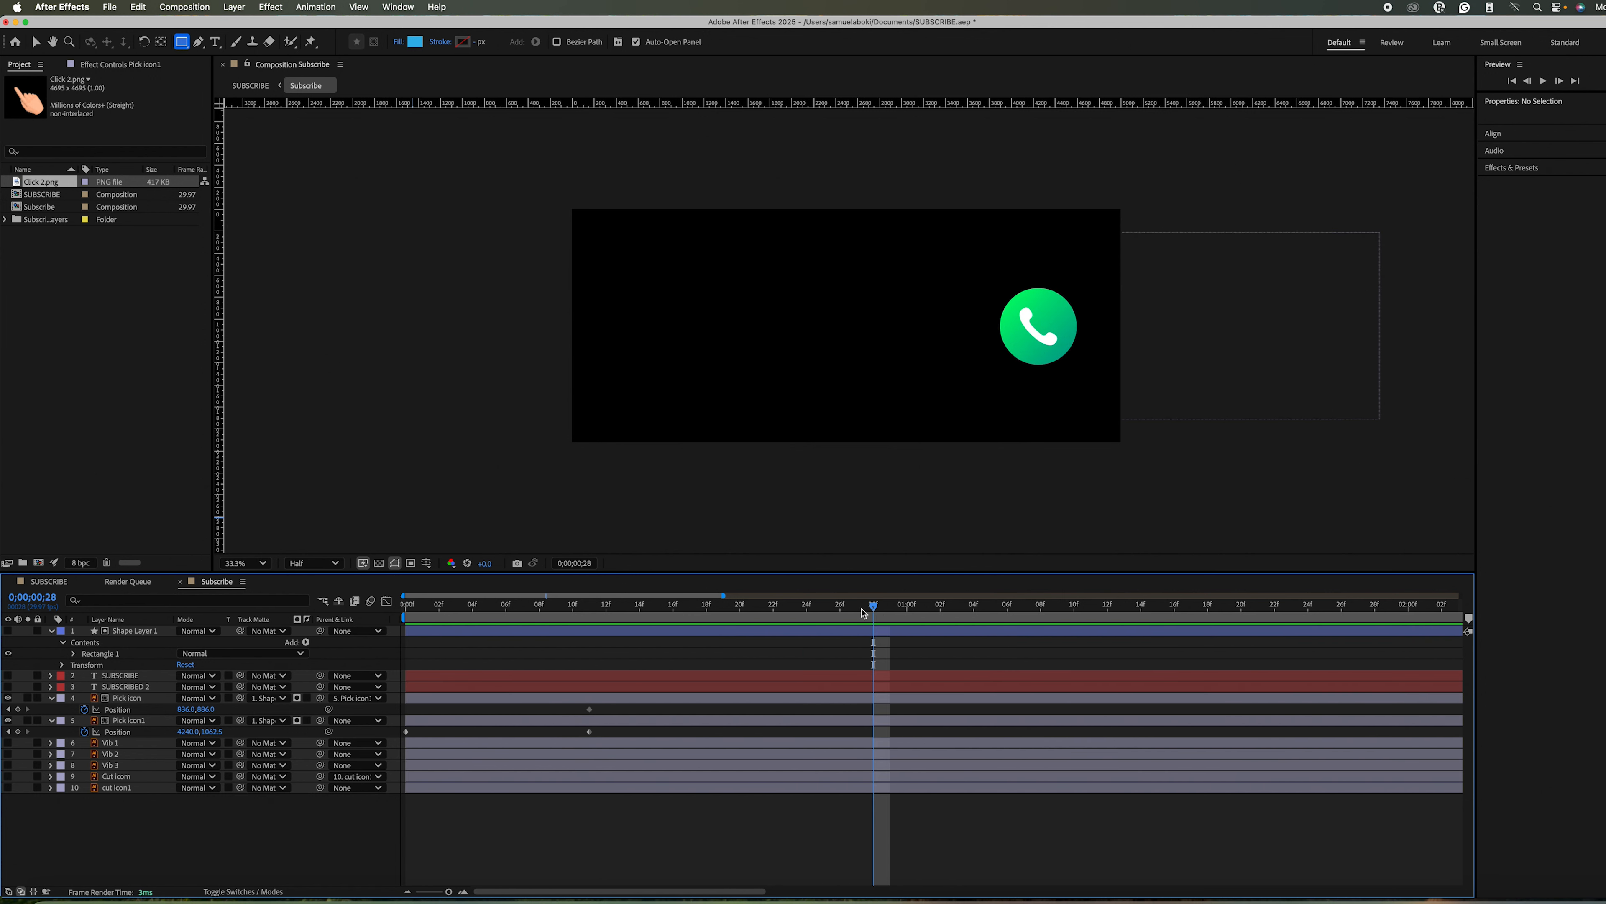
At frame 11, collapse the Pick icon and Pick icon1 layers and make Vib 1, Vib 2 and Vib 3 visible.
{"action": "left_click_drag", "start_coordinate": [884, 609], "coordinate": [590, 606]}
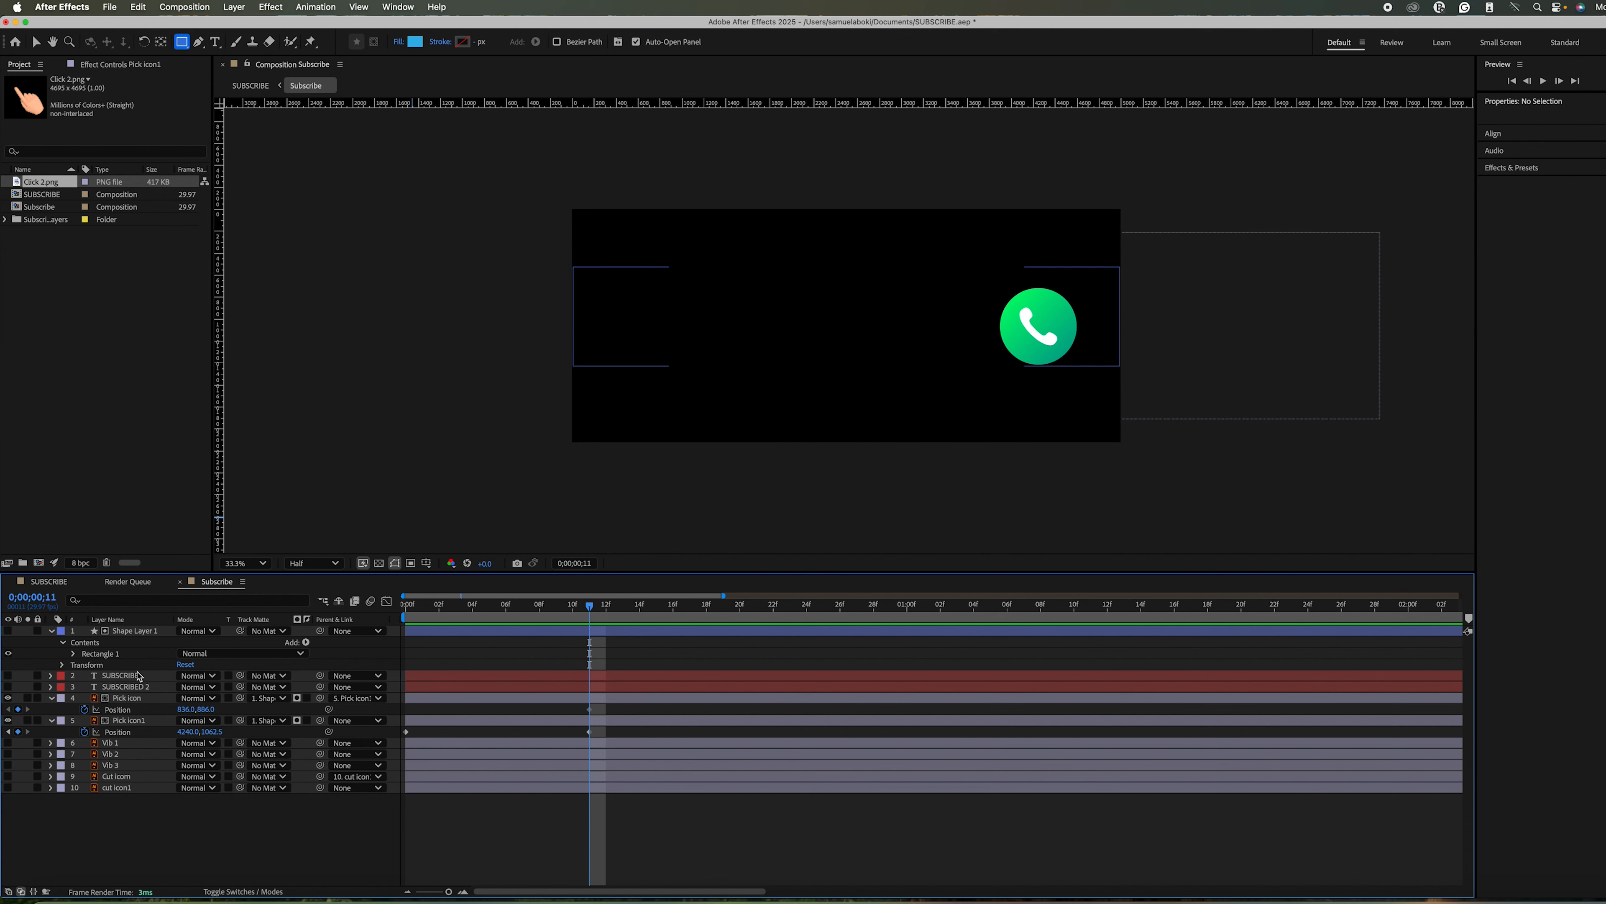
{"action": "left_click", "coordinate": [53, 699]}
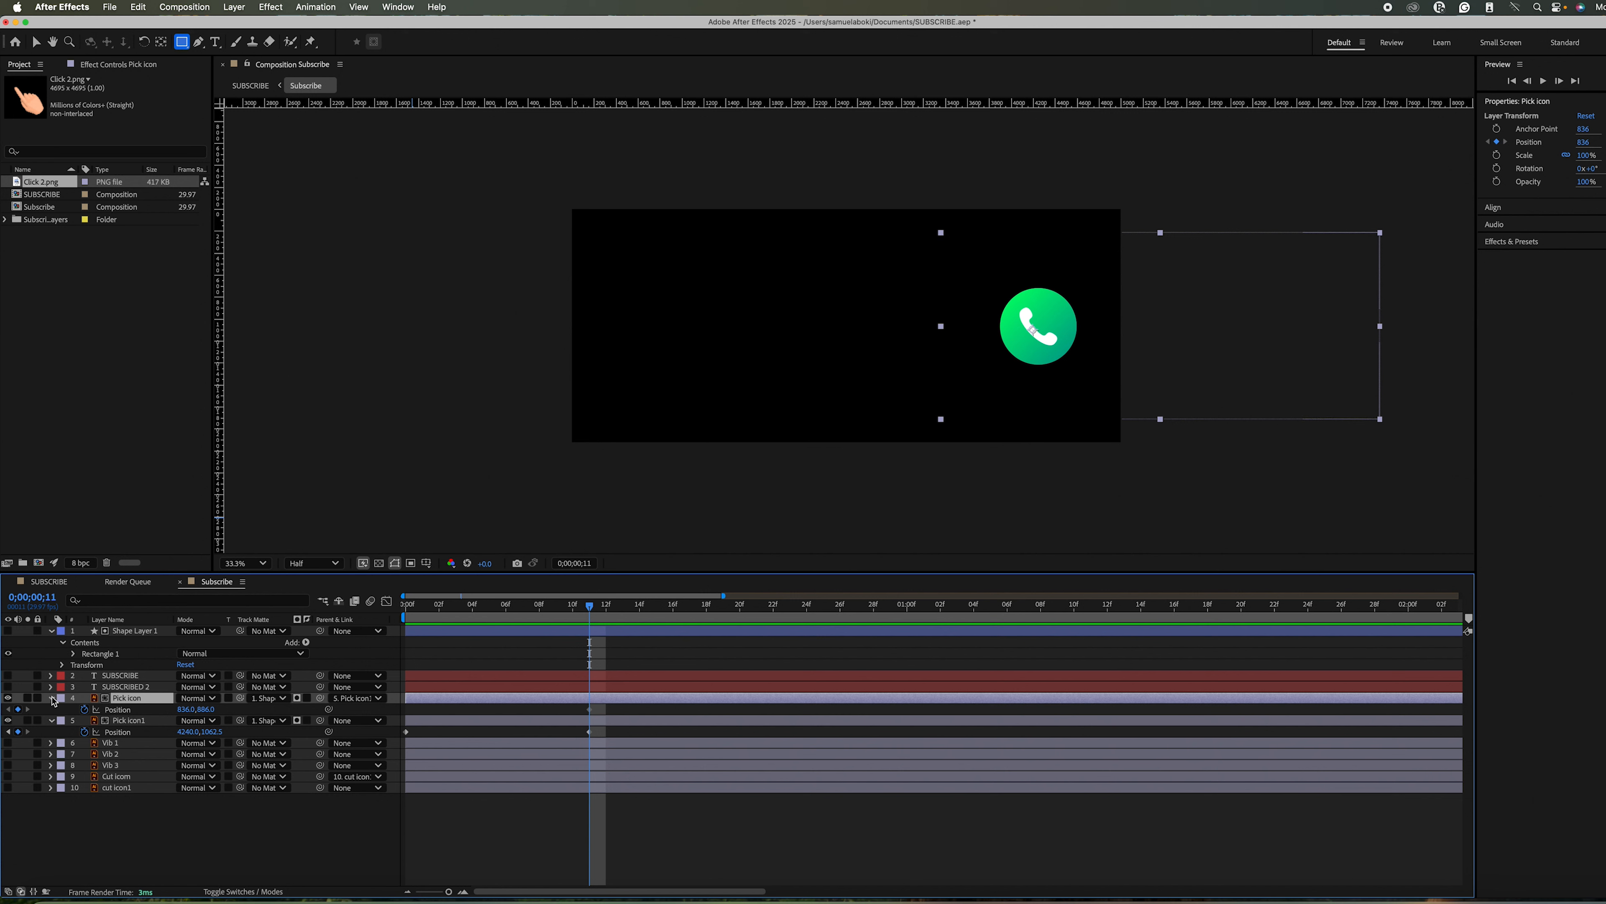
{"action": "left_click", "coordinate": [52, 698]}
{"action": "left_click", "coordinate": [51, 710]}
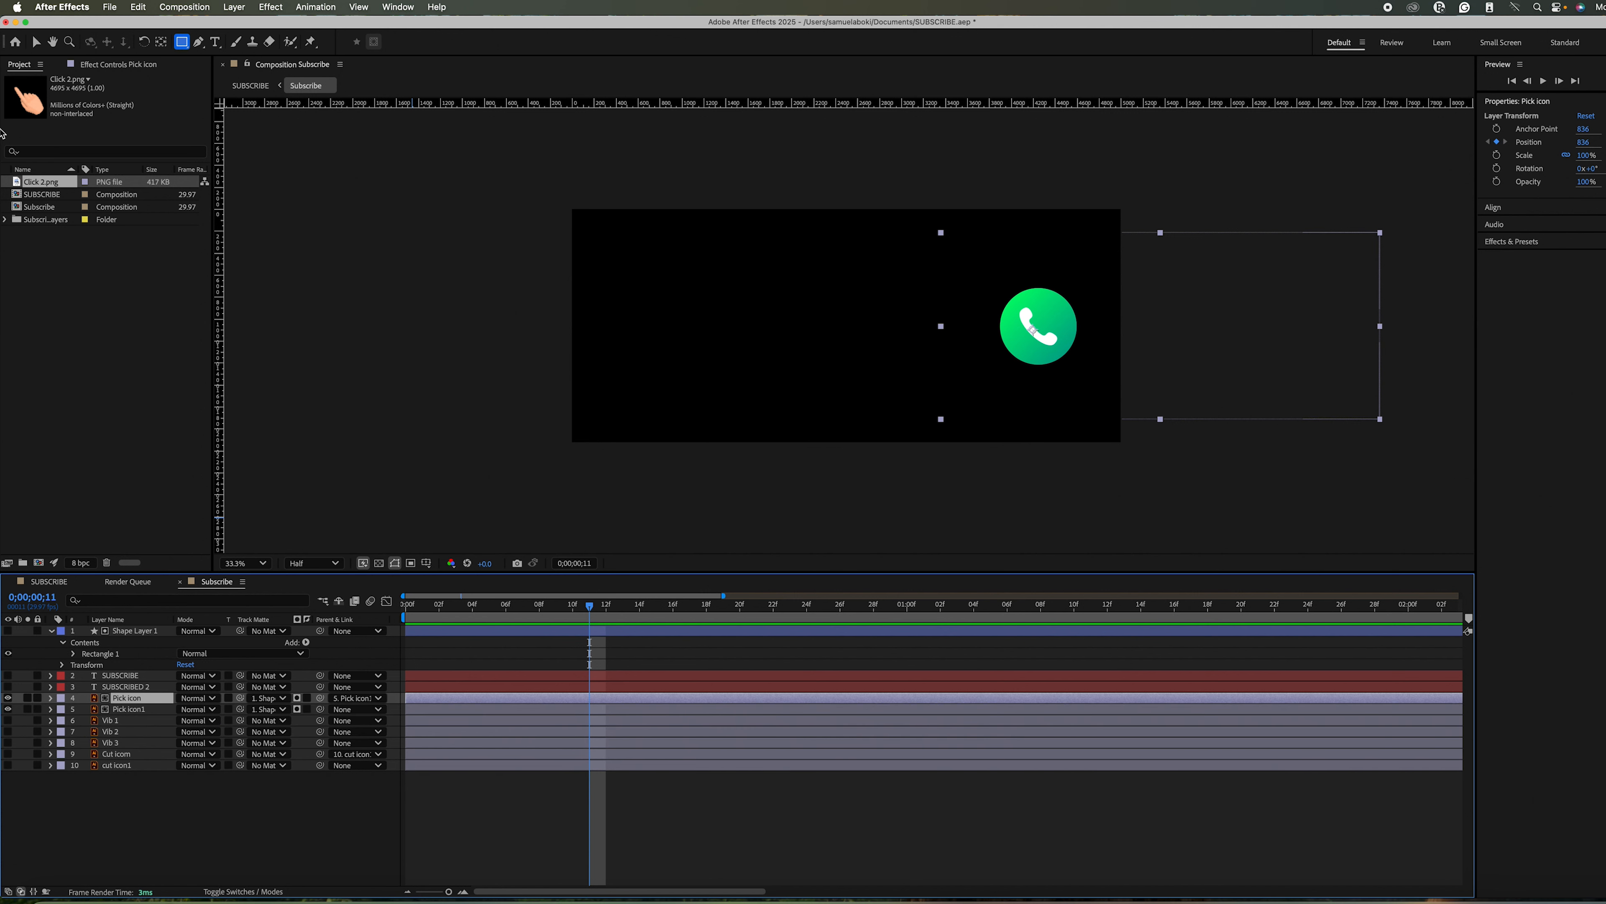
{"action": "left_click", "coordinate": [8, 721]}
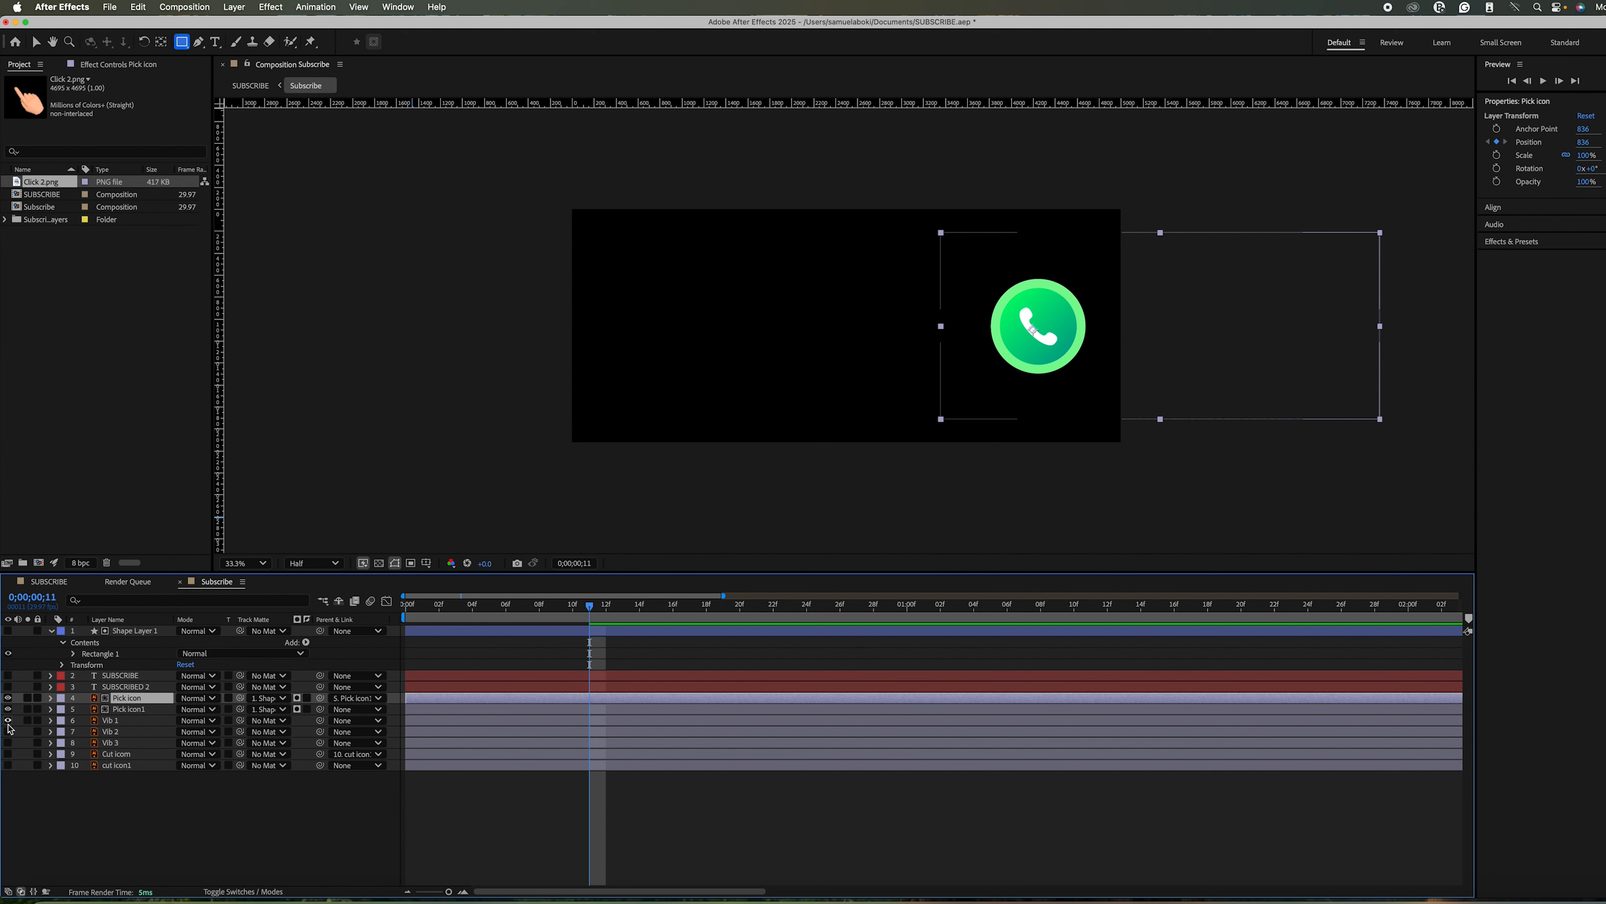
{"action": "left_click", "coordinate": [7, 731]}
{"action": "left_click", "coordinate": [8, 742]}
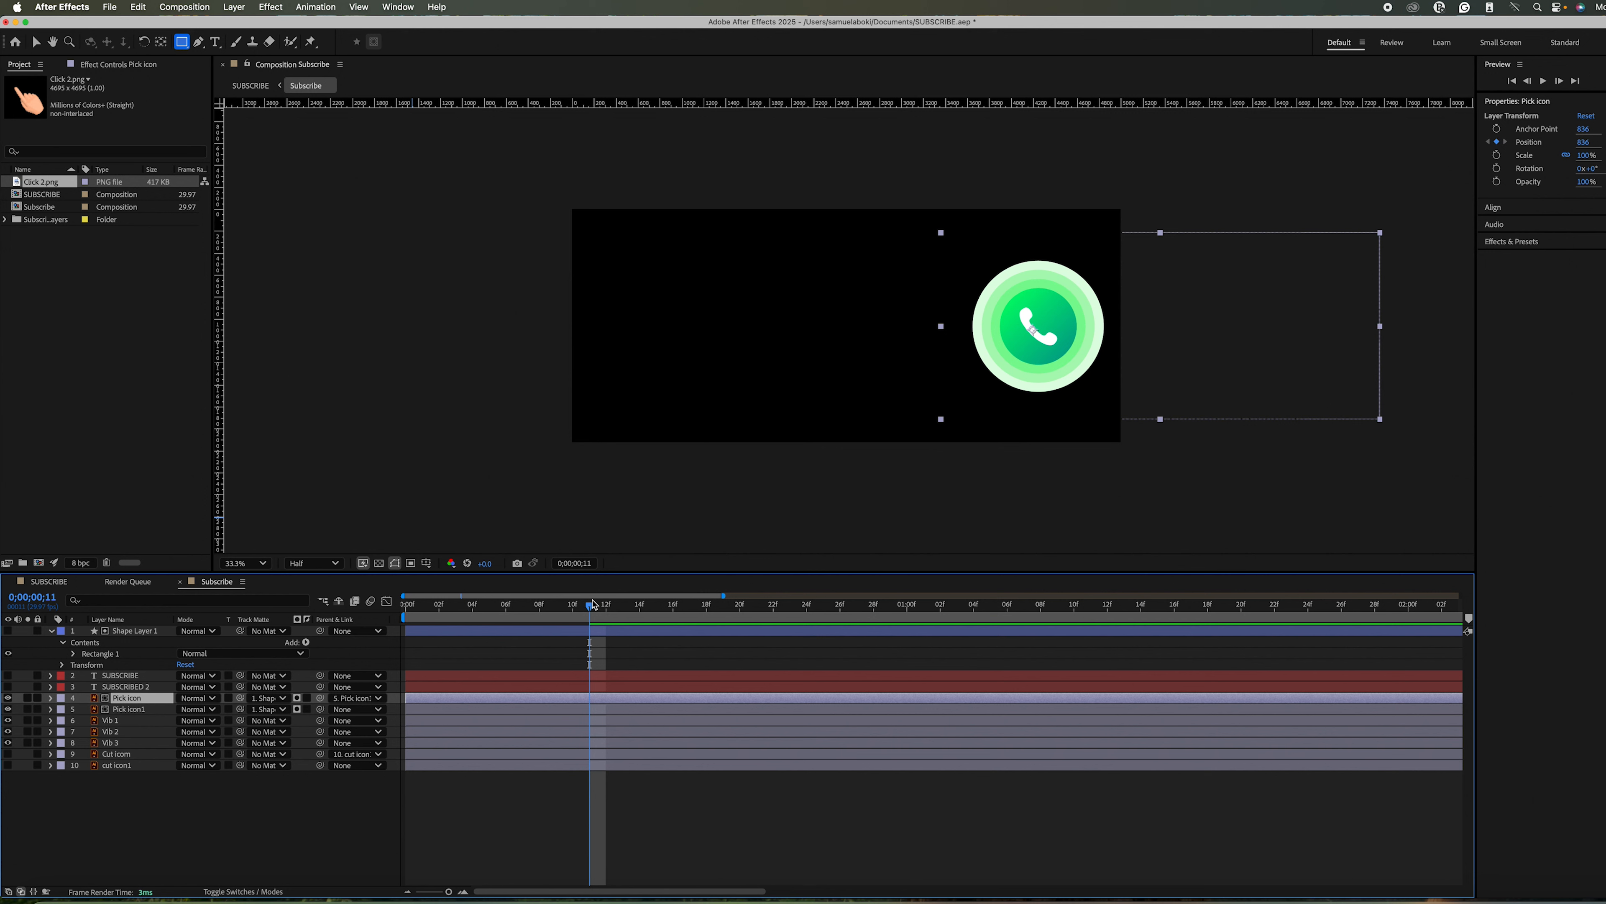
Split the Vib 1, Vib 2 and Vib 3 layers together at frame 11.
{"action": "left_click", "coordinate": [513, 709]}
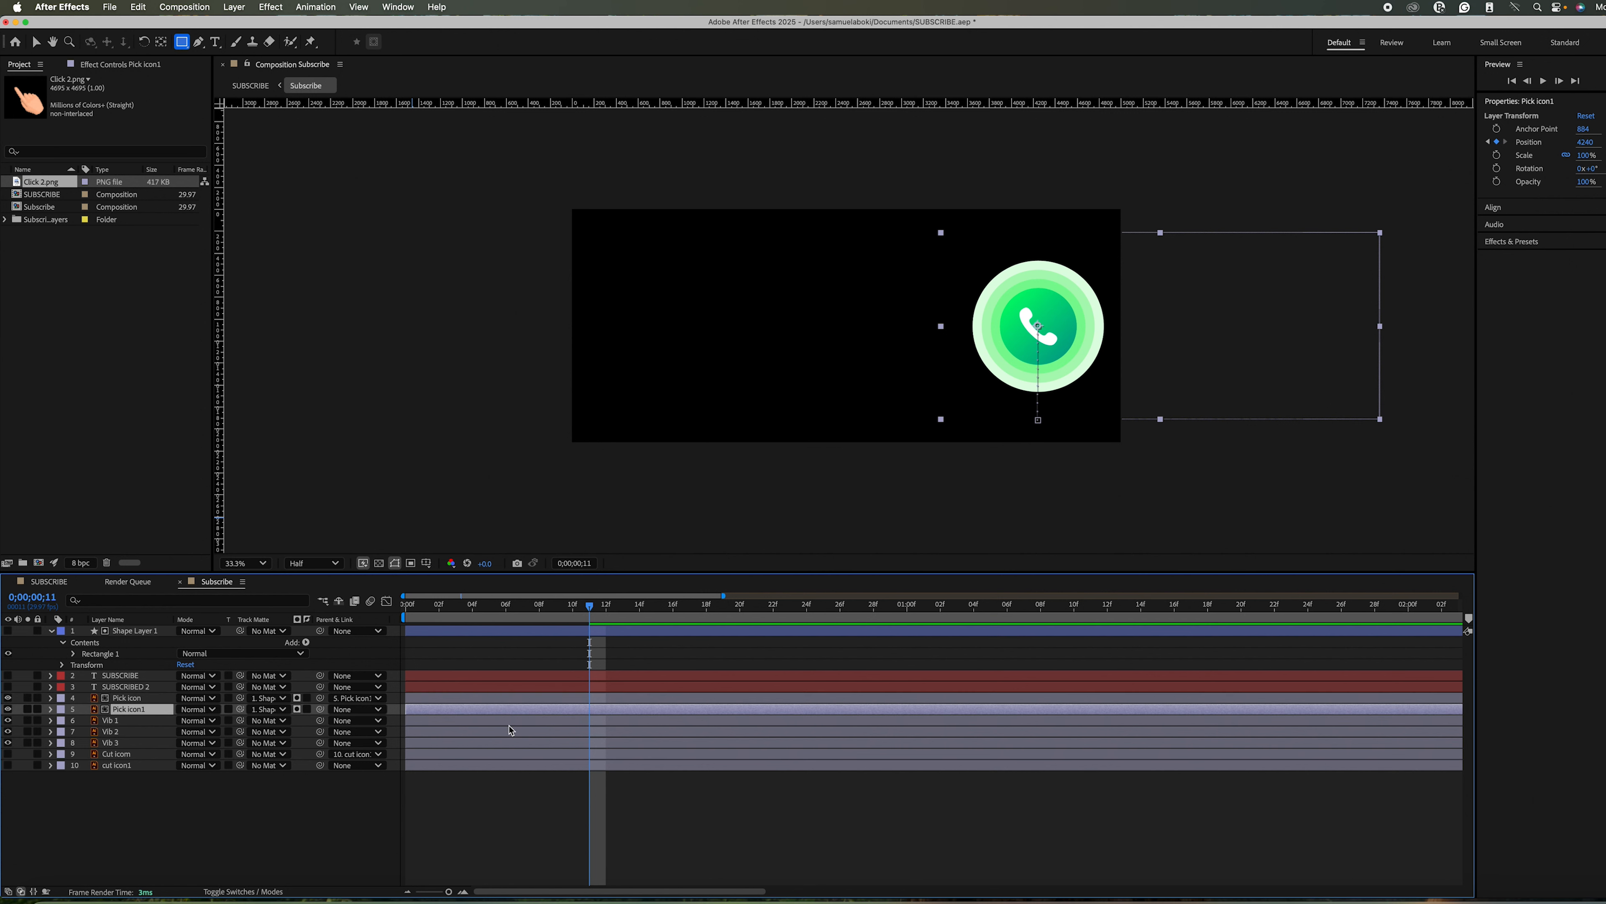
{"action": "left_click", "coordinate": [423, 721]}
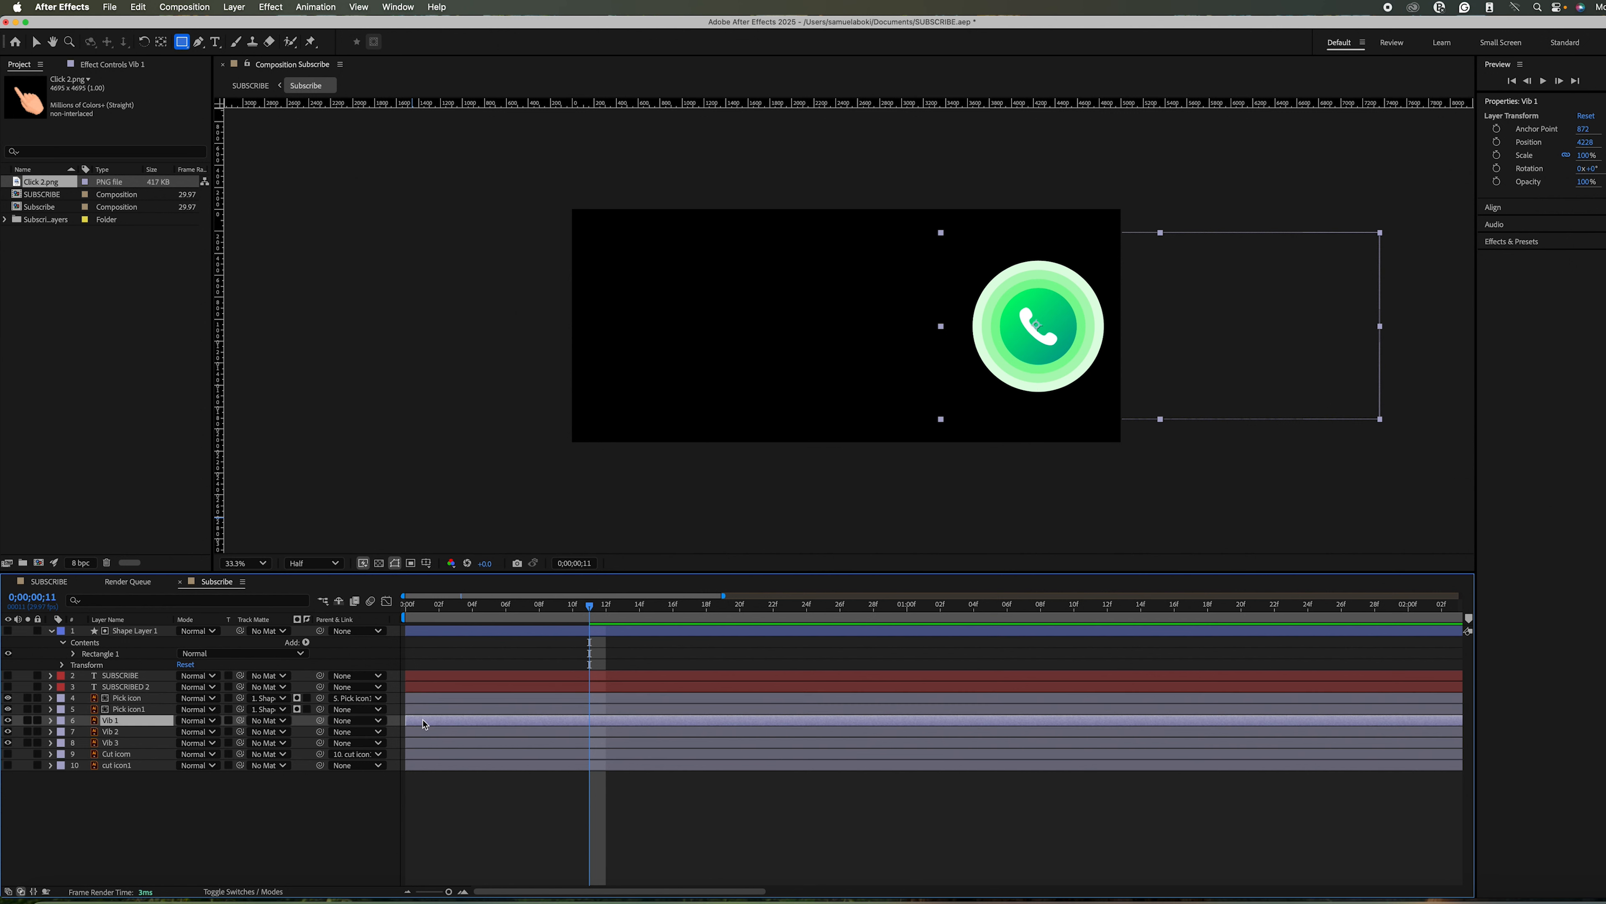
{"action": "left_click", "coordinate": [423, 744], "text": "shift"}
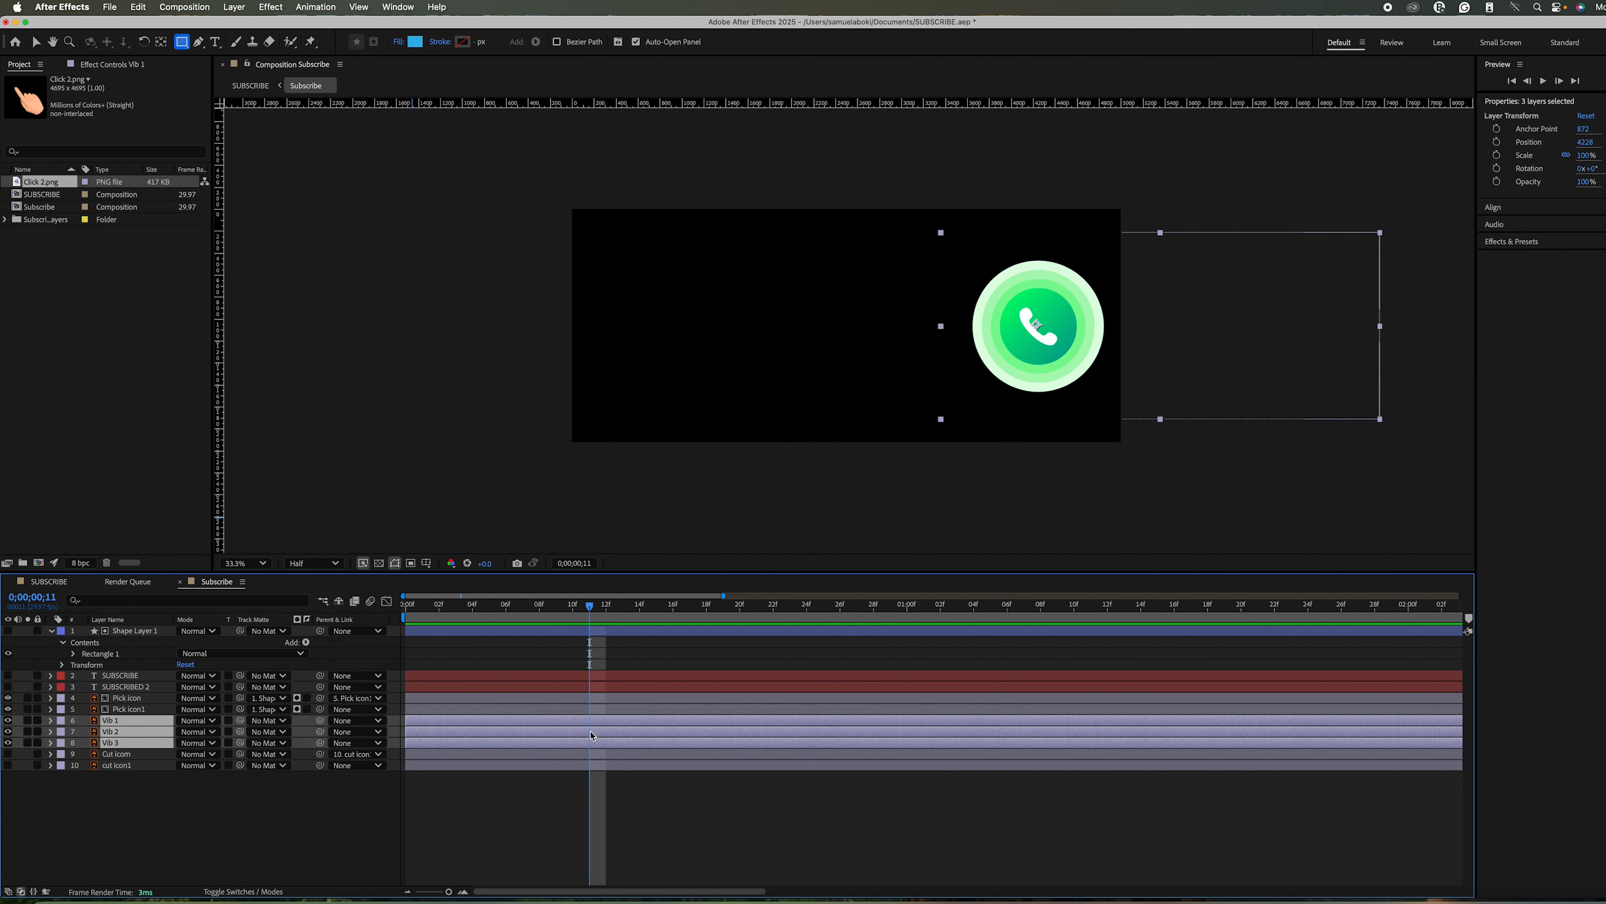
{"action": "key", "text": "super+shift+d"}
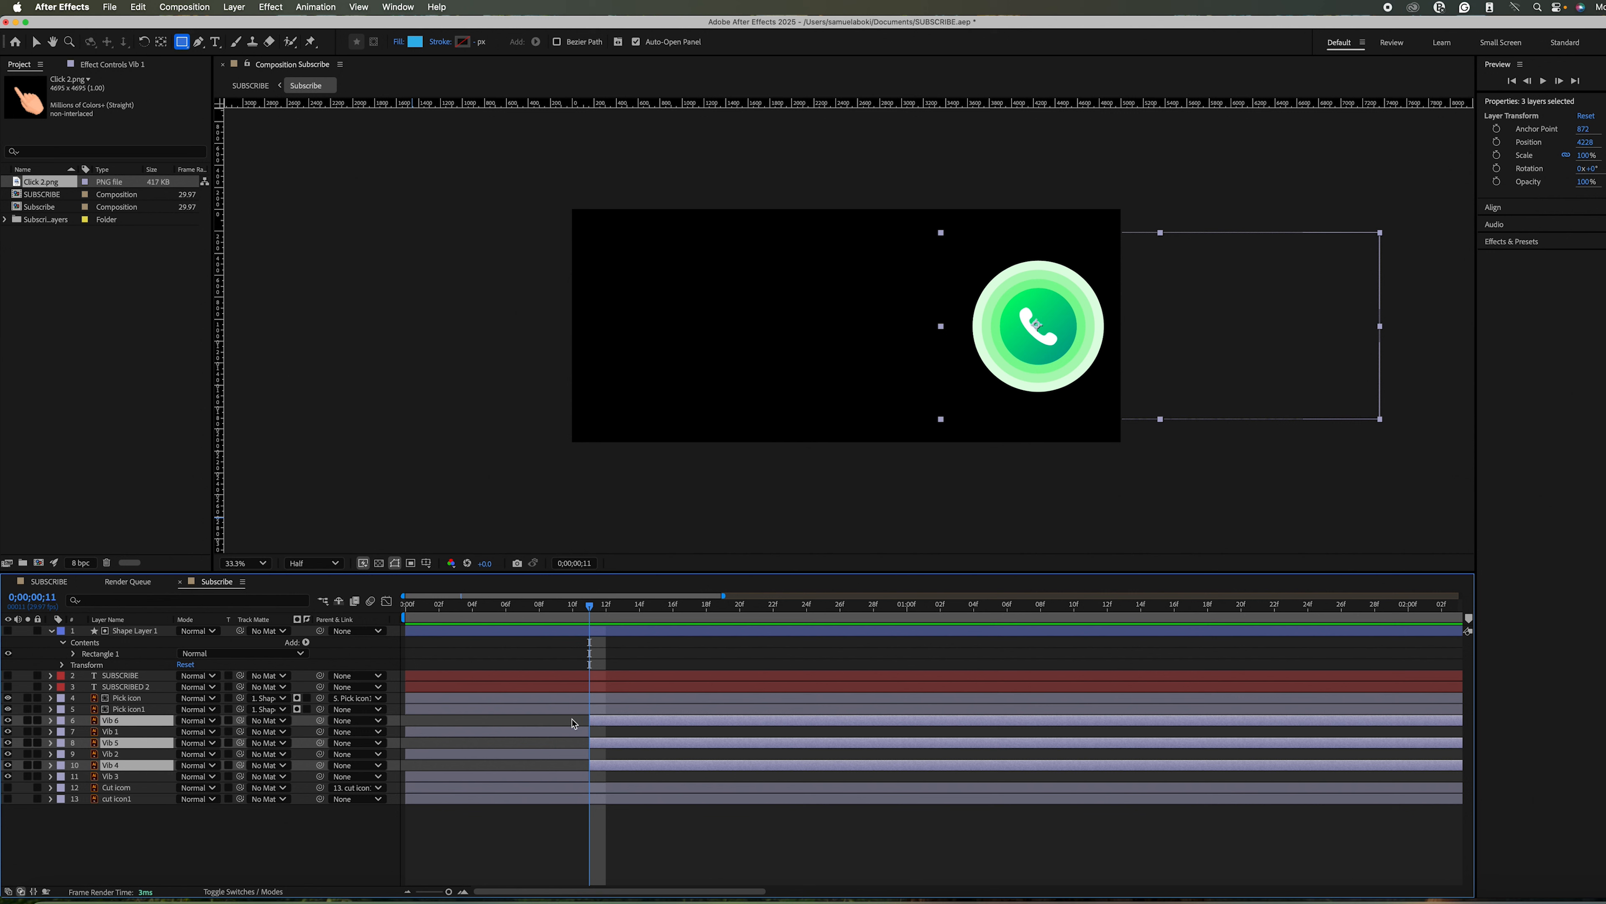
Delete the Vib 1, Vib 2 and Vib 3 segments that lie before frame 11.
{"action": "left_click", "coordinate": [516, 734]}
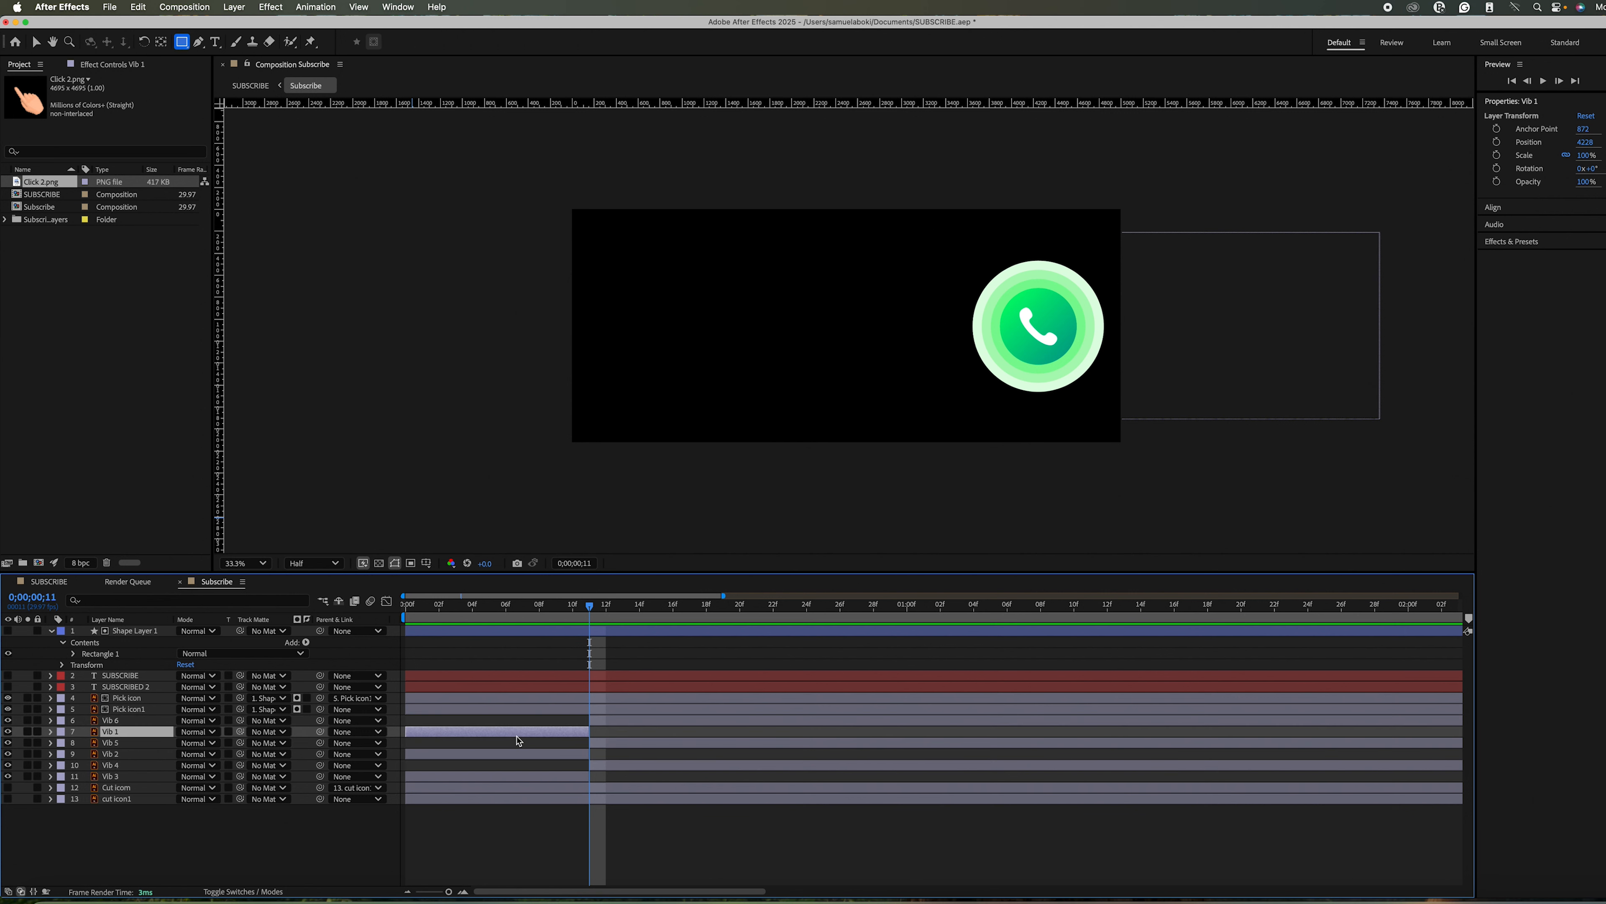
{"action": "key", "text": "Delete"}
{"action": "left_click", "coordinate": [529, 744]}
{"action": "key", "text": "Delete"}
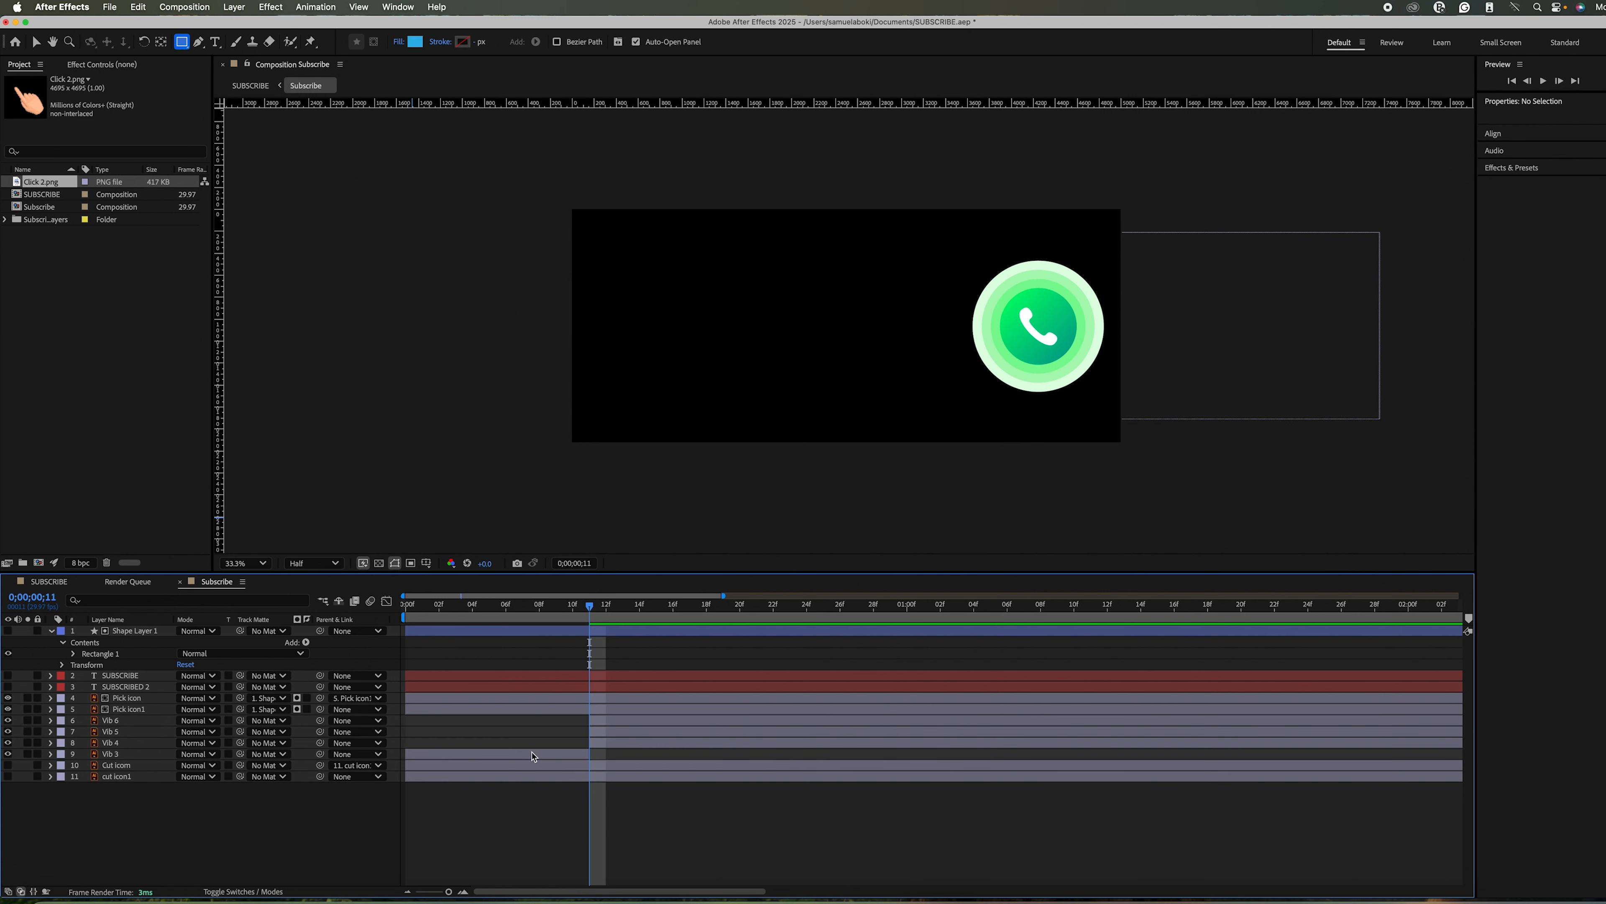
{"action": "left_click", "coordinate": [533, 755]}
{"action": "key", "text": "Delete"}
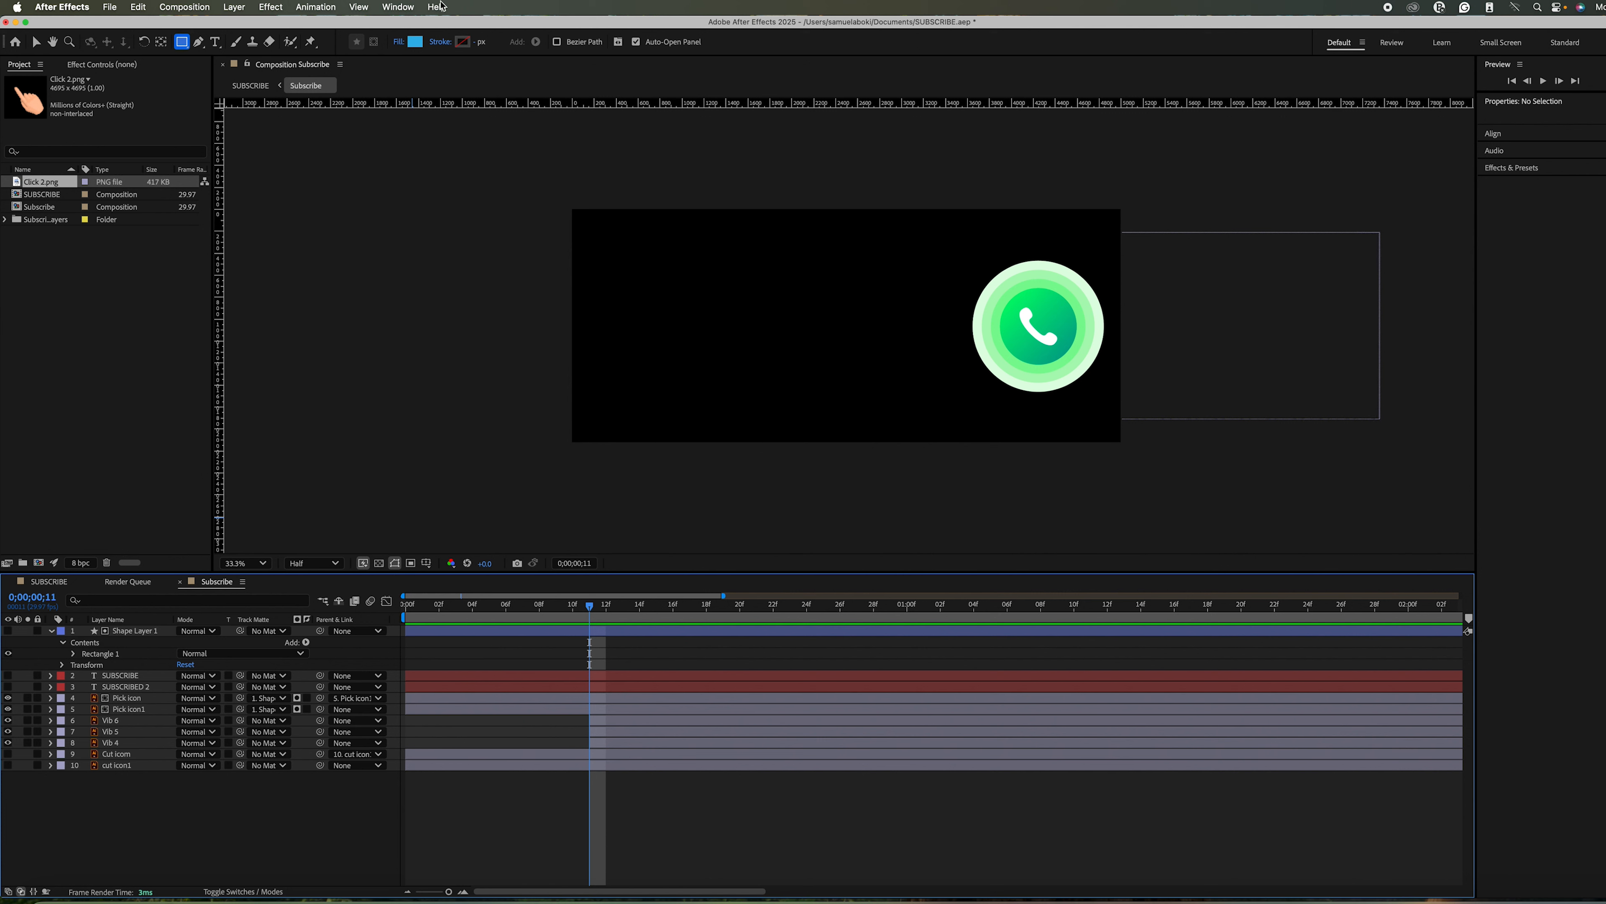
Switch to the Selection tool and toggle the visibility of Vib 6, Vib 5 and Vib 4 to identify each layer's ring.
{"action": "left_click", "coordinate": [35, 43]}
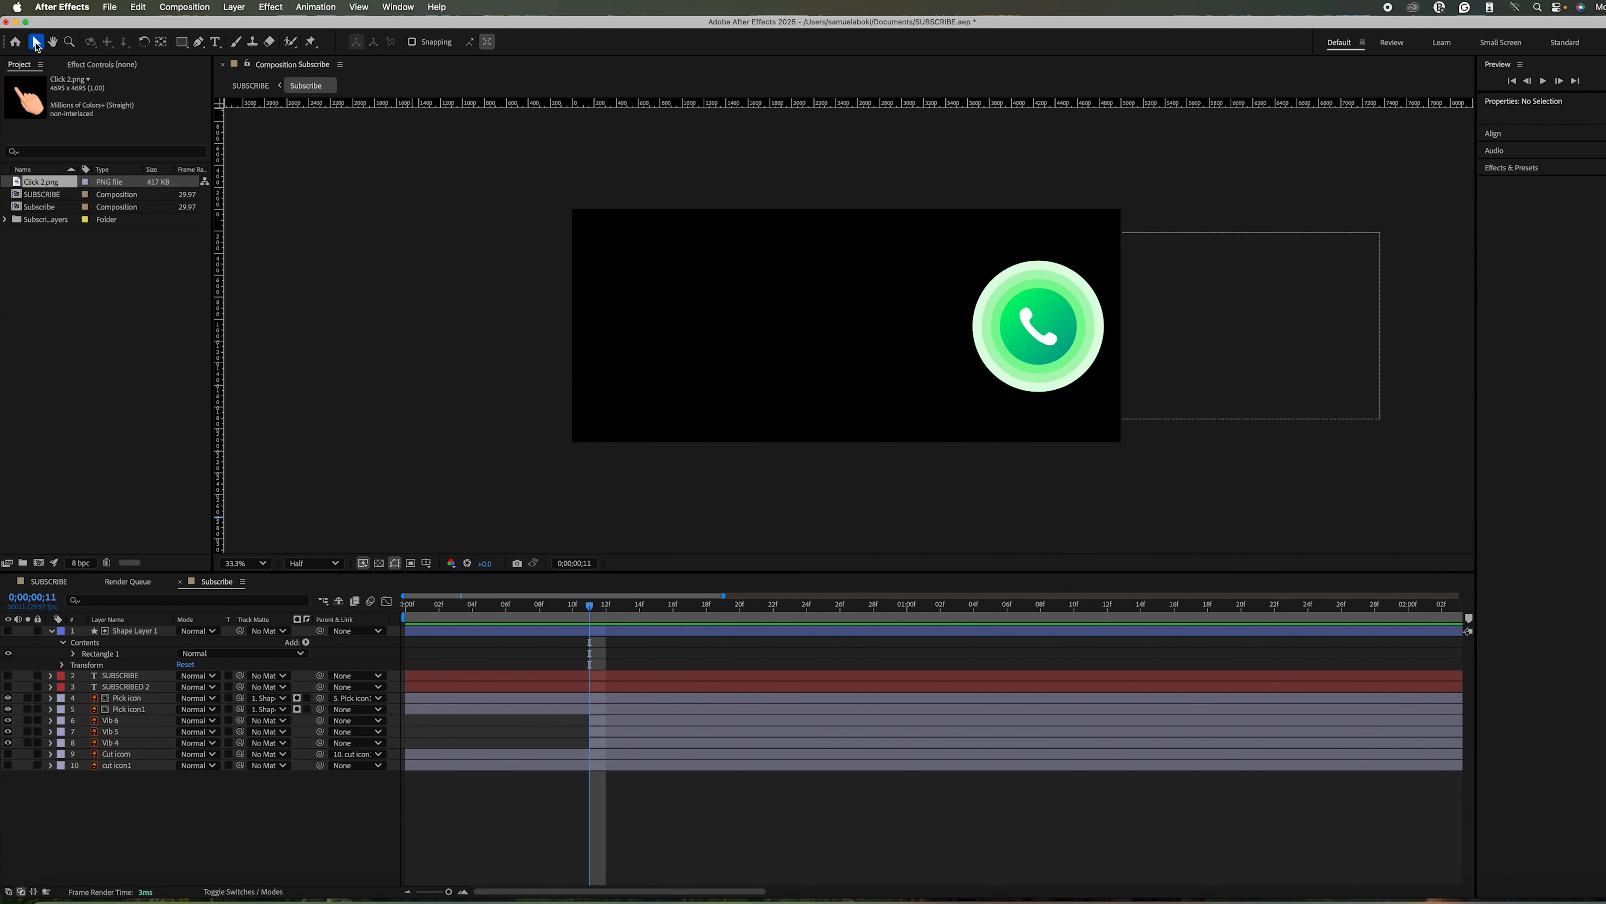
{"action": "left_click", "coordinate": [617, 722]}
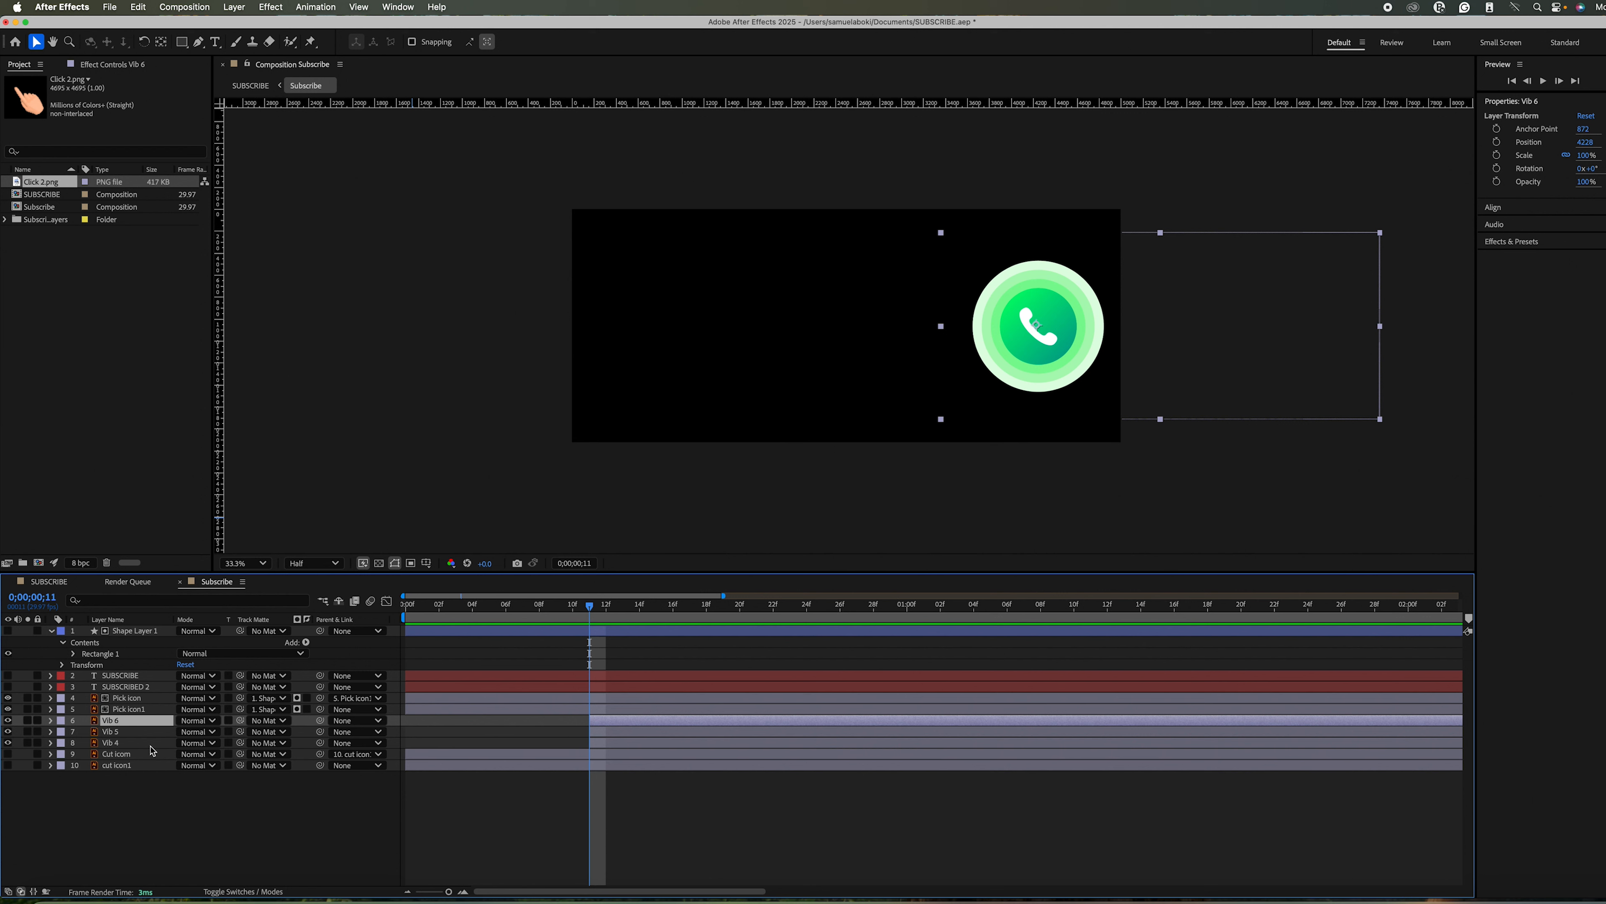
{"action": "left_click", "coordinate": [8, 720]}
{"action": "left_click", "coordinate": [9, 732]}
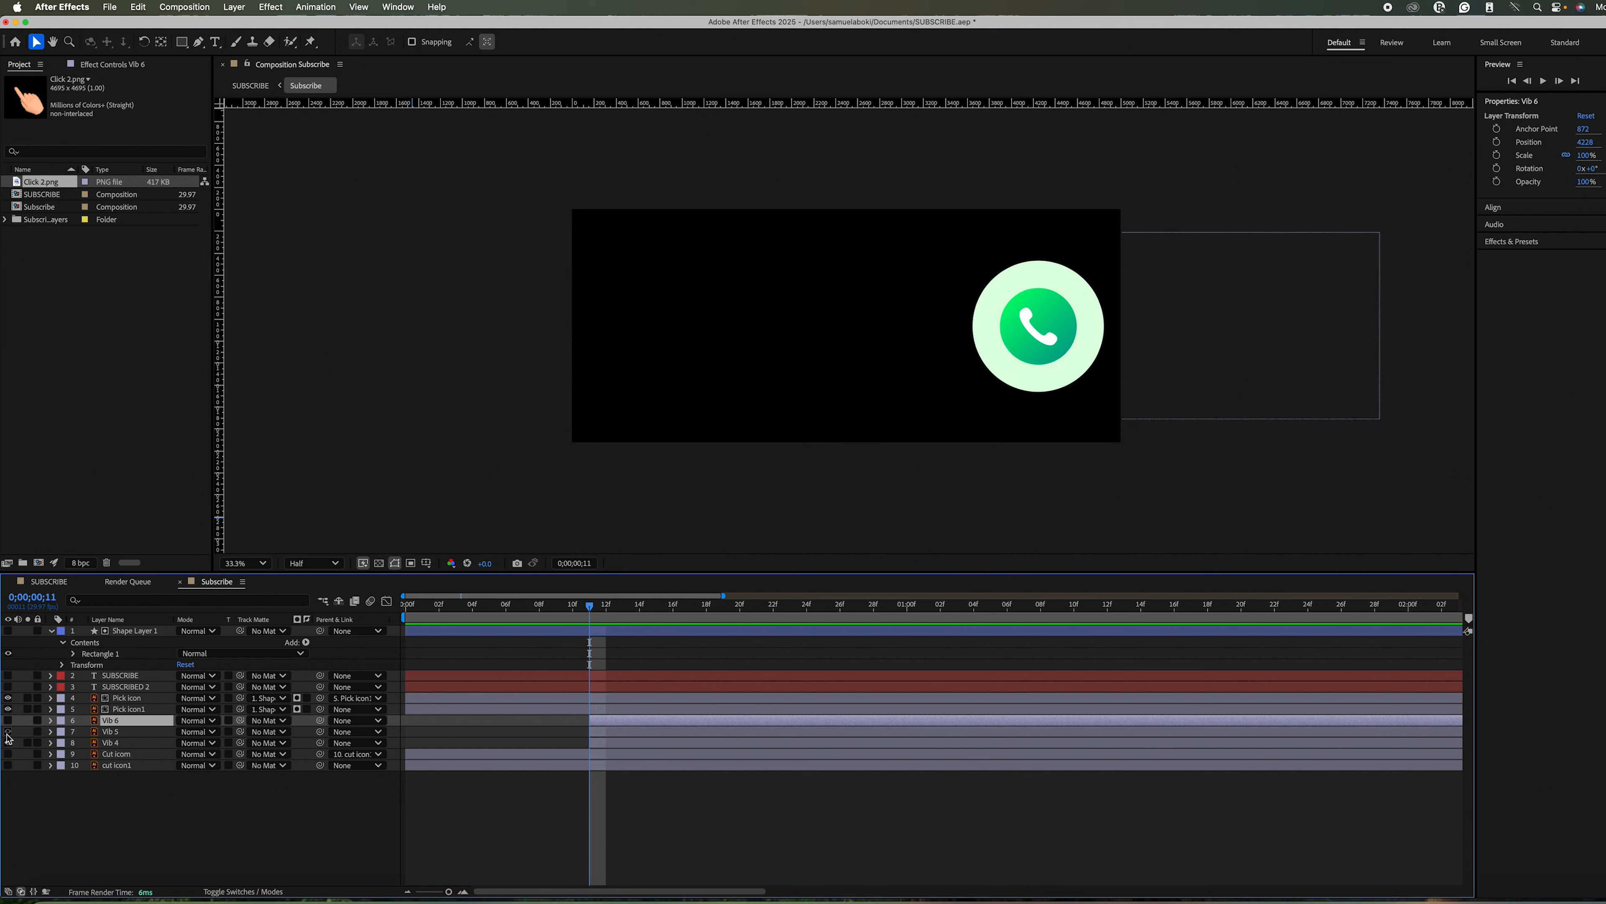
{"action": "left_click", "coordinate": [9, 731]}
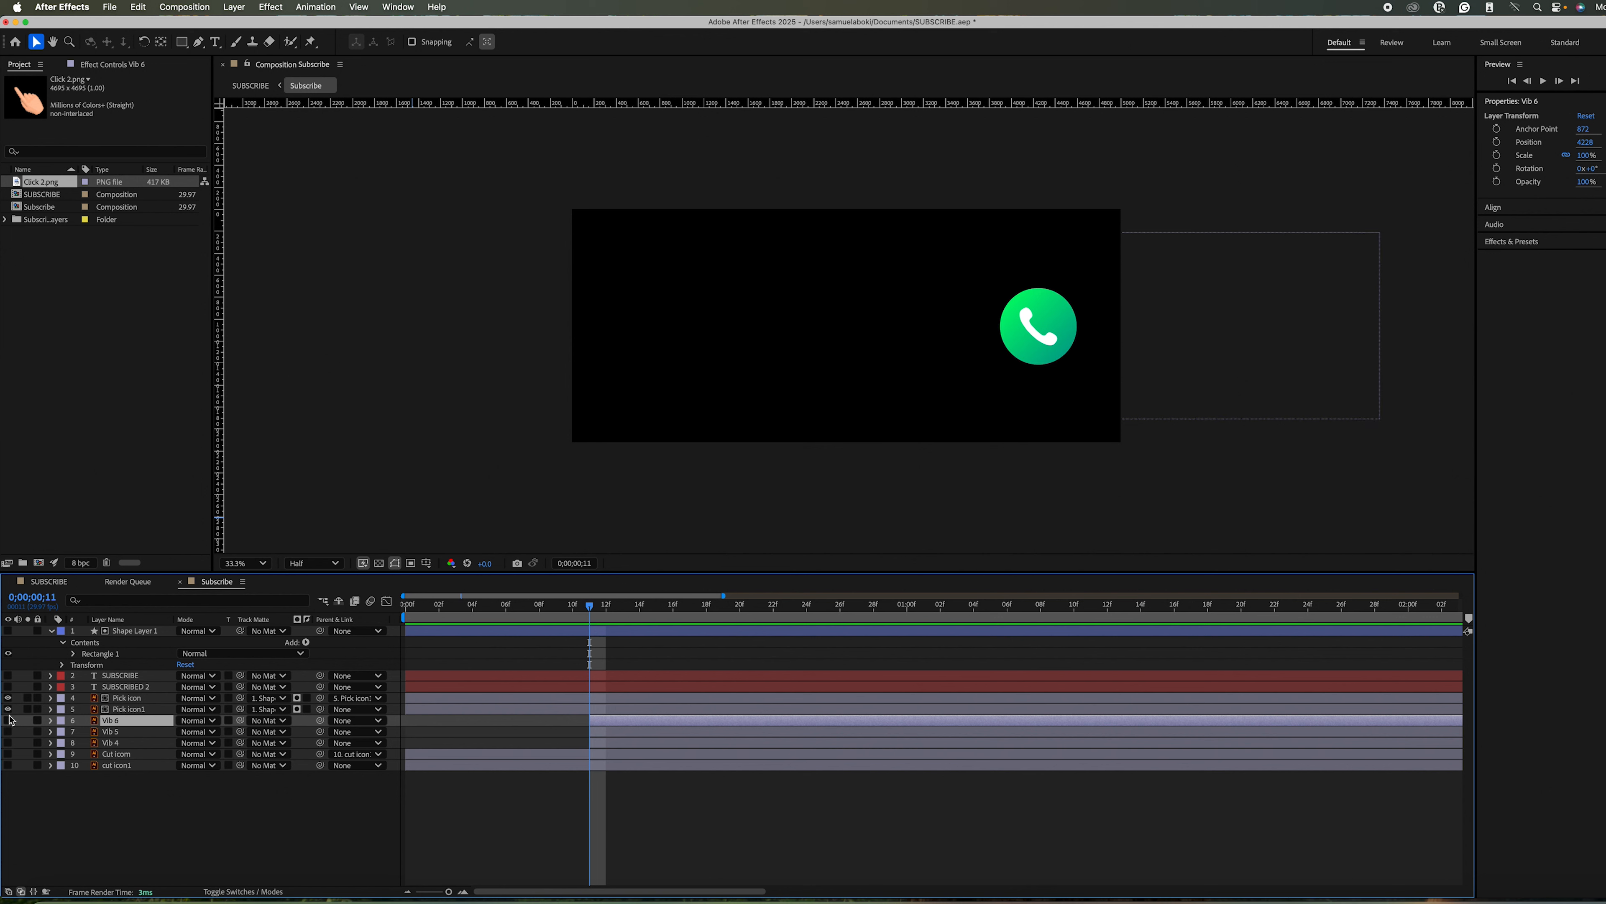
{"action": "left_click", "coordinate": [8, 744]}
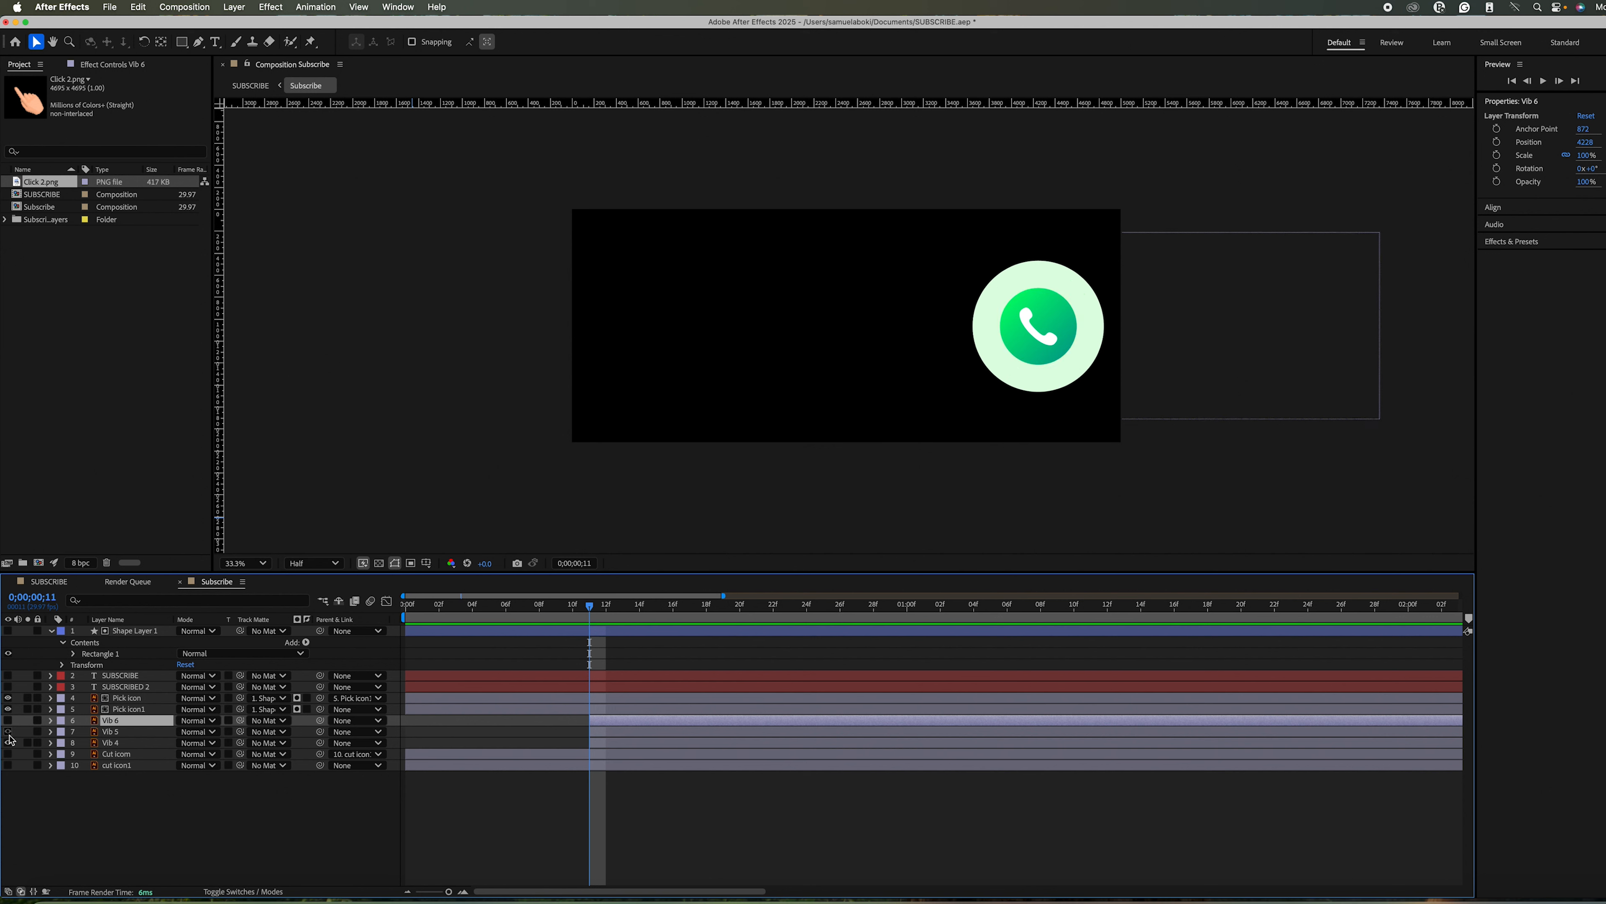
{"action": "left_click", "coordinate": [9, 732]}
{"action": "left_click", "coordinate": [9, 720]}
{"action": "left_click", "coordinate": [9, 720]}
{"action": "left_click", "coordinate": [9, 720]}
{"action": "left_click", "coordinate": [9, 721]}
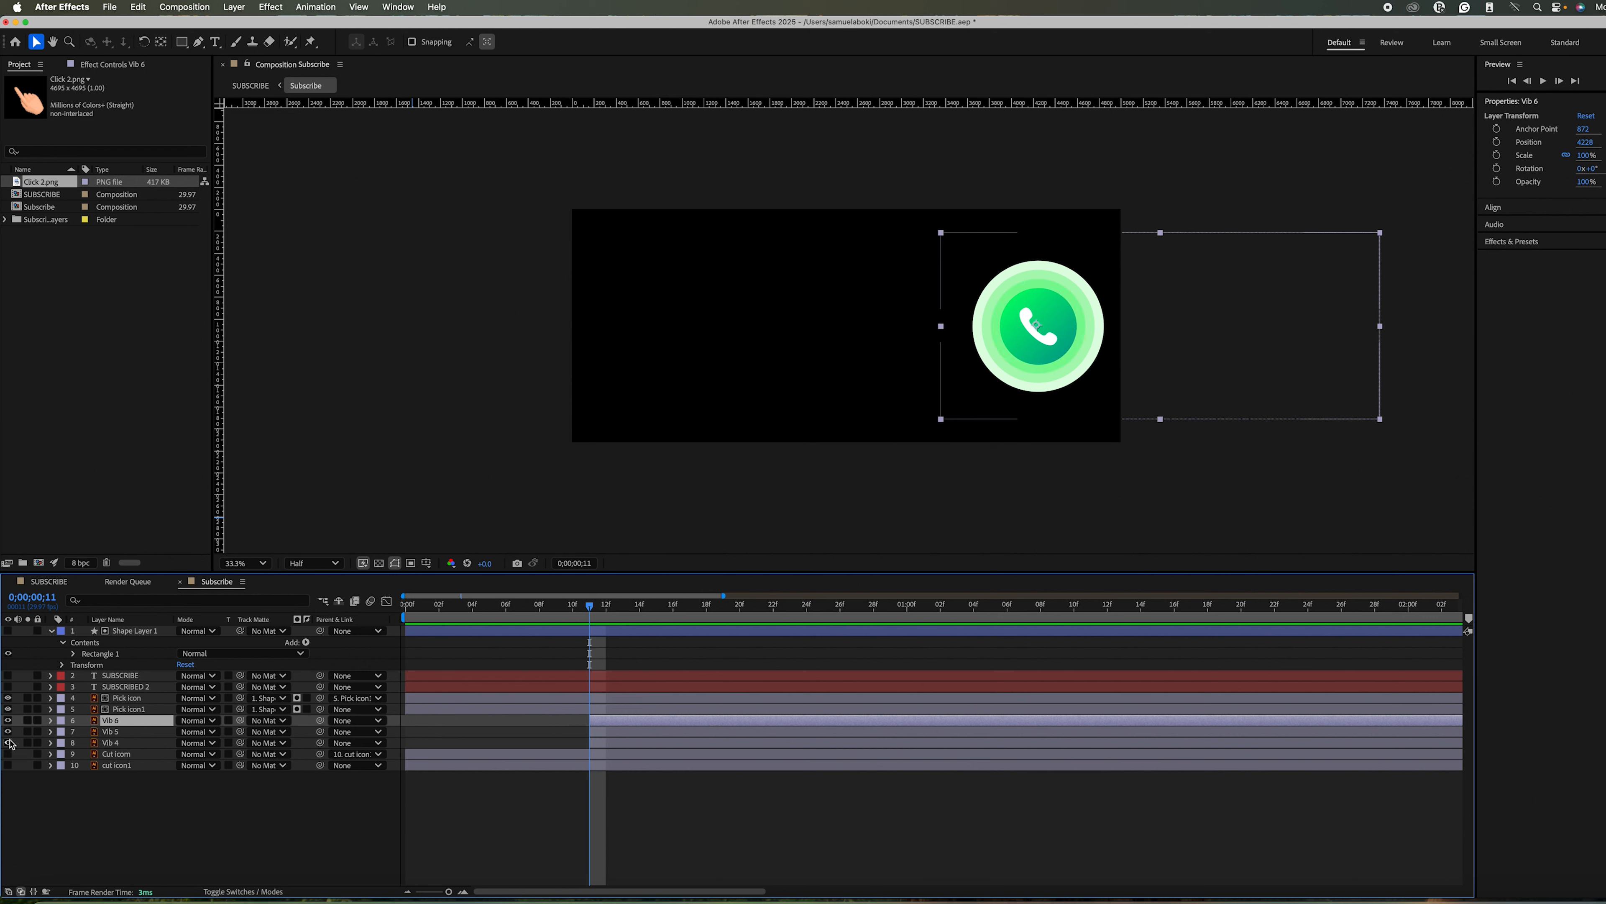
Hide Vib 5 and Vib 4, and add an Opacity keyframe of 0% to Vib 6 at frame 11.
{"action": "left_click", "coordinate": [8, 732]}
{"action": "left_click", "coordinate": [9, 743]}
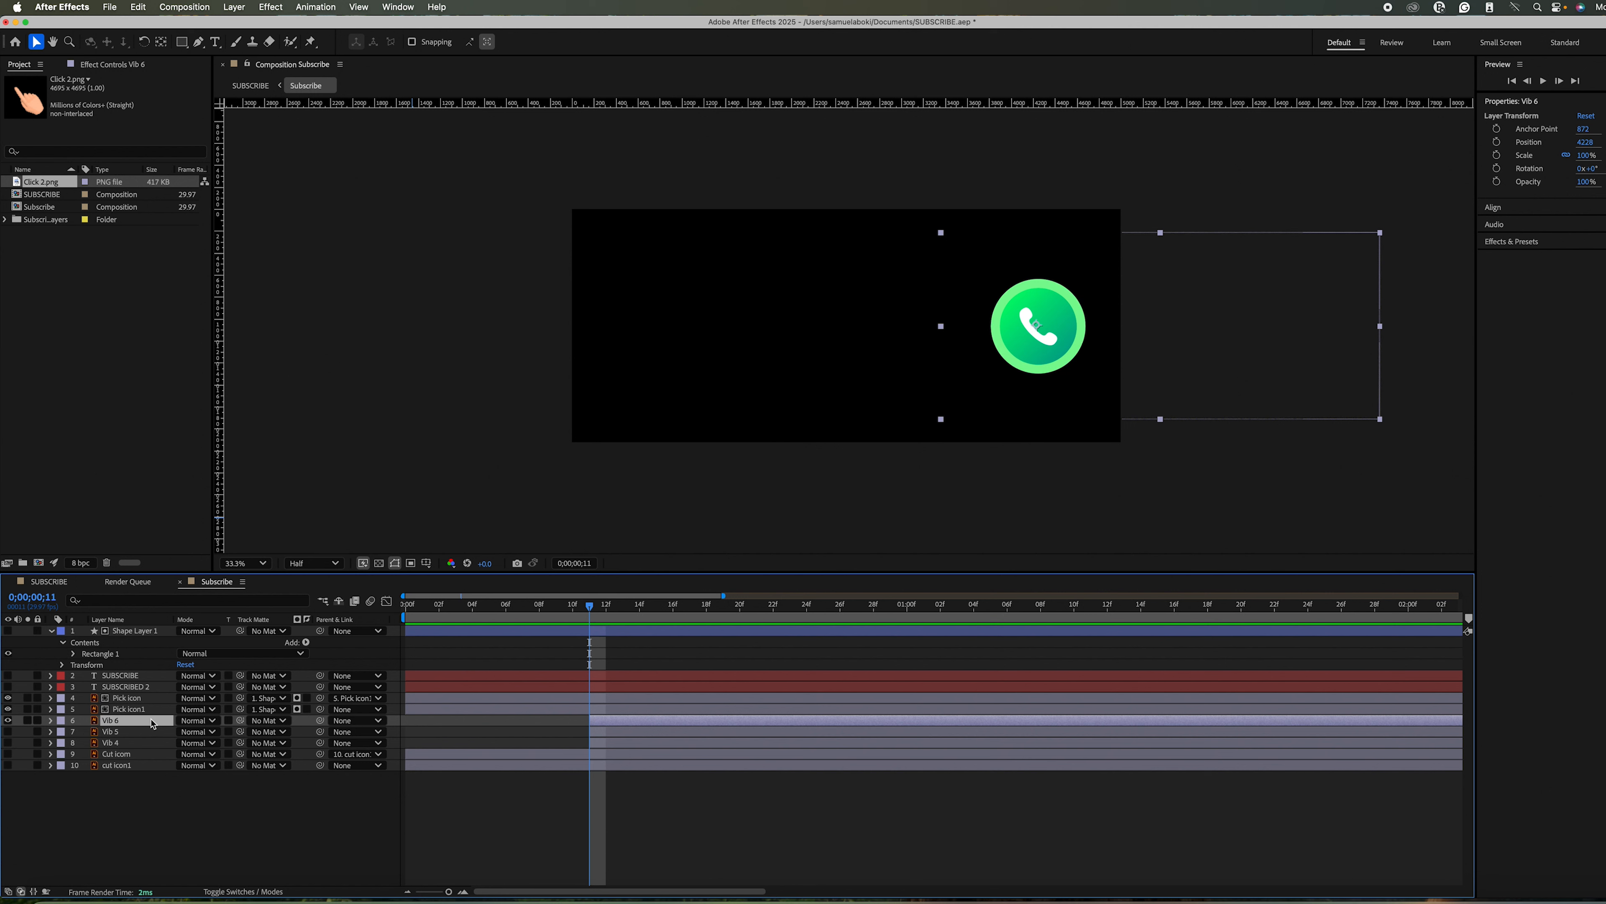
{"action": "key", "text": "t"}
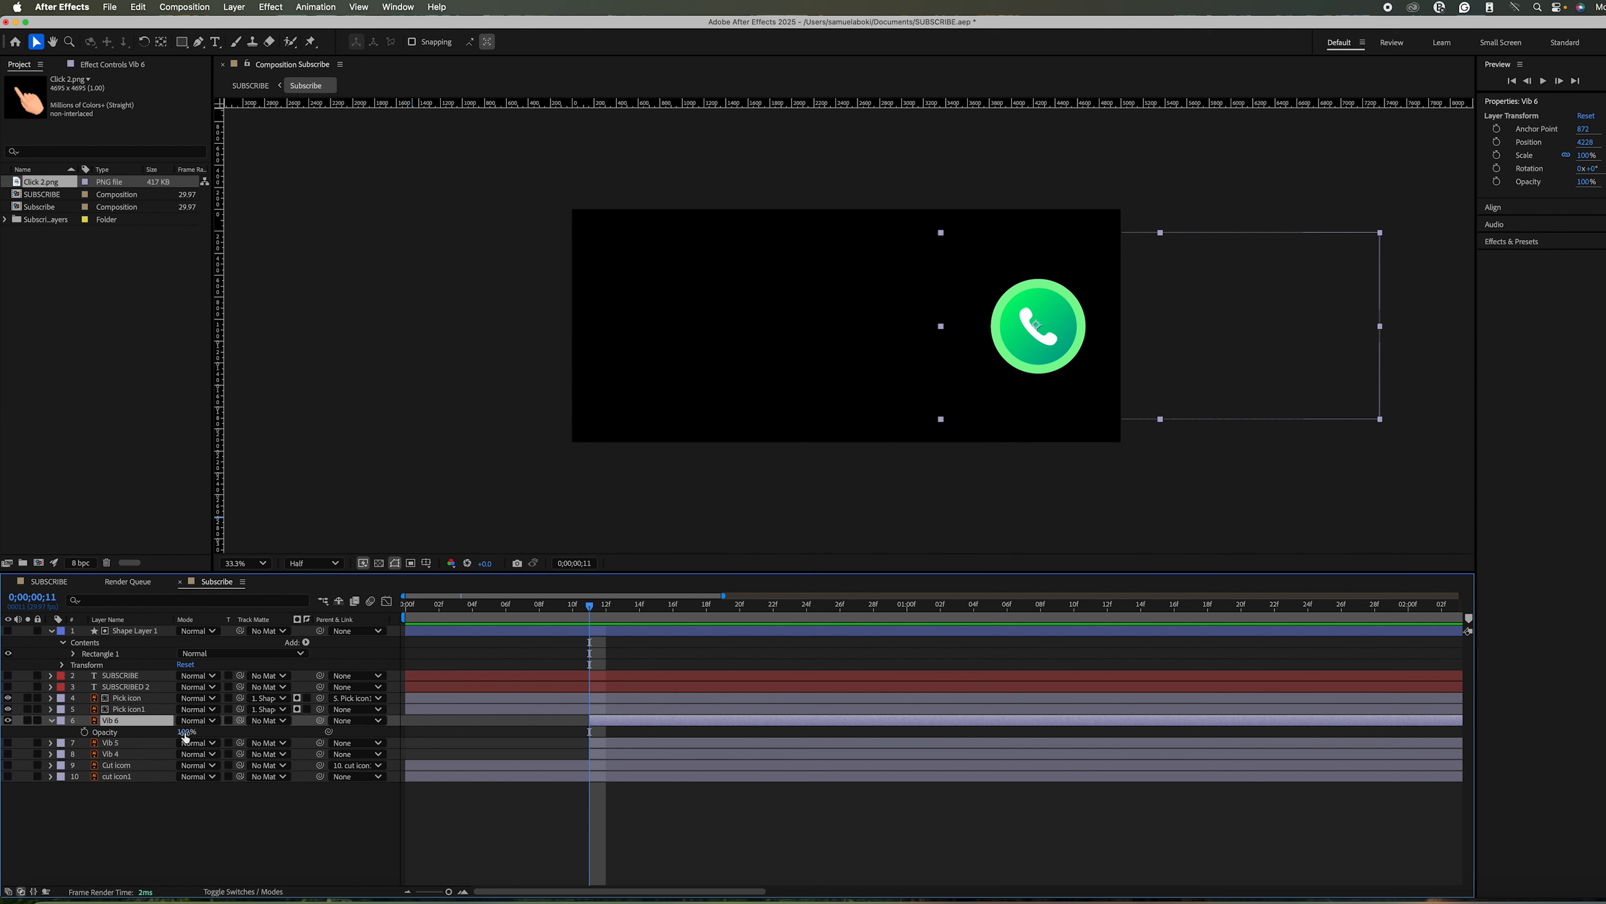
{"action": "left_click_drag", "start_coordinate": [185, 736], "coordinate": [102, 744]}
{"action": "left_click", "coordinate": [84, 732]}
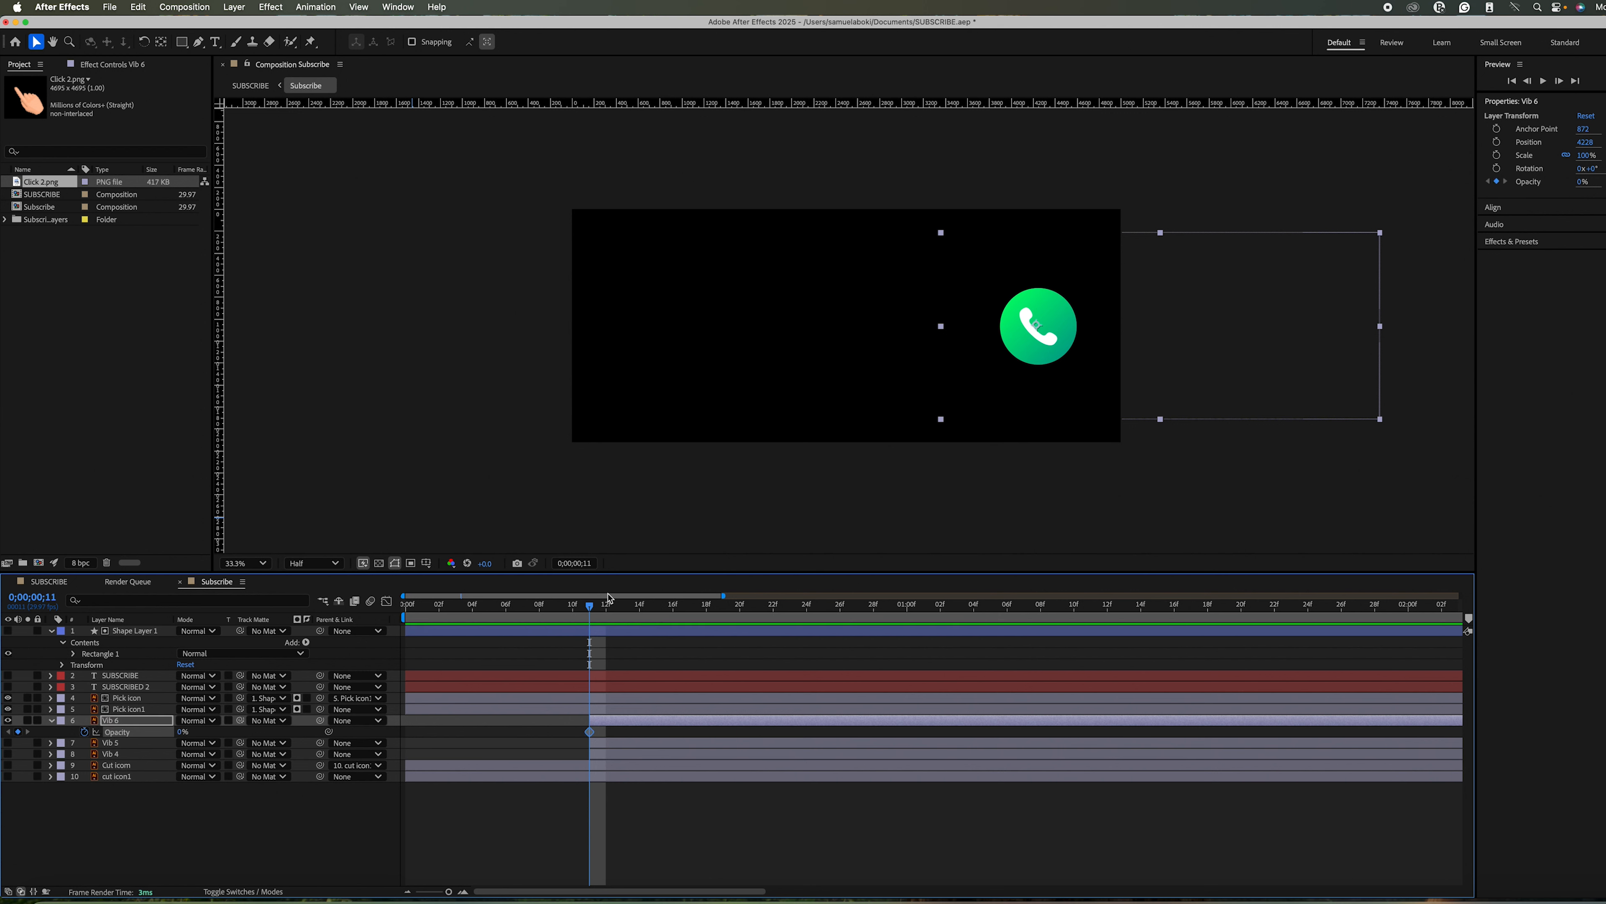
Add an Opacity keyframe of 100% to Vib 6 at frame 21.
{"action": "left_click_drag", "start_coordinate": [405, 595], "coordinate": [453, 595]}
{"action": "left_click_drag", "start_coordinate": [723, 595], "coordinate": [618, 595]}
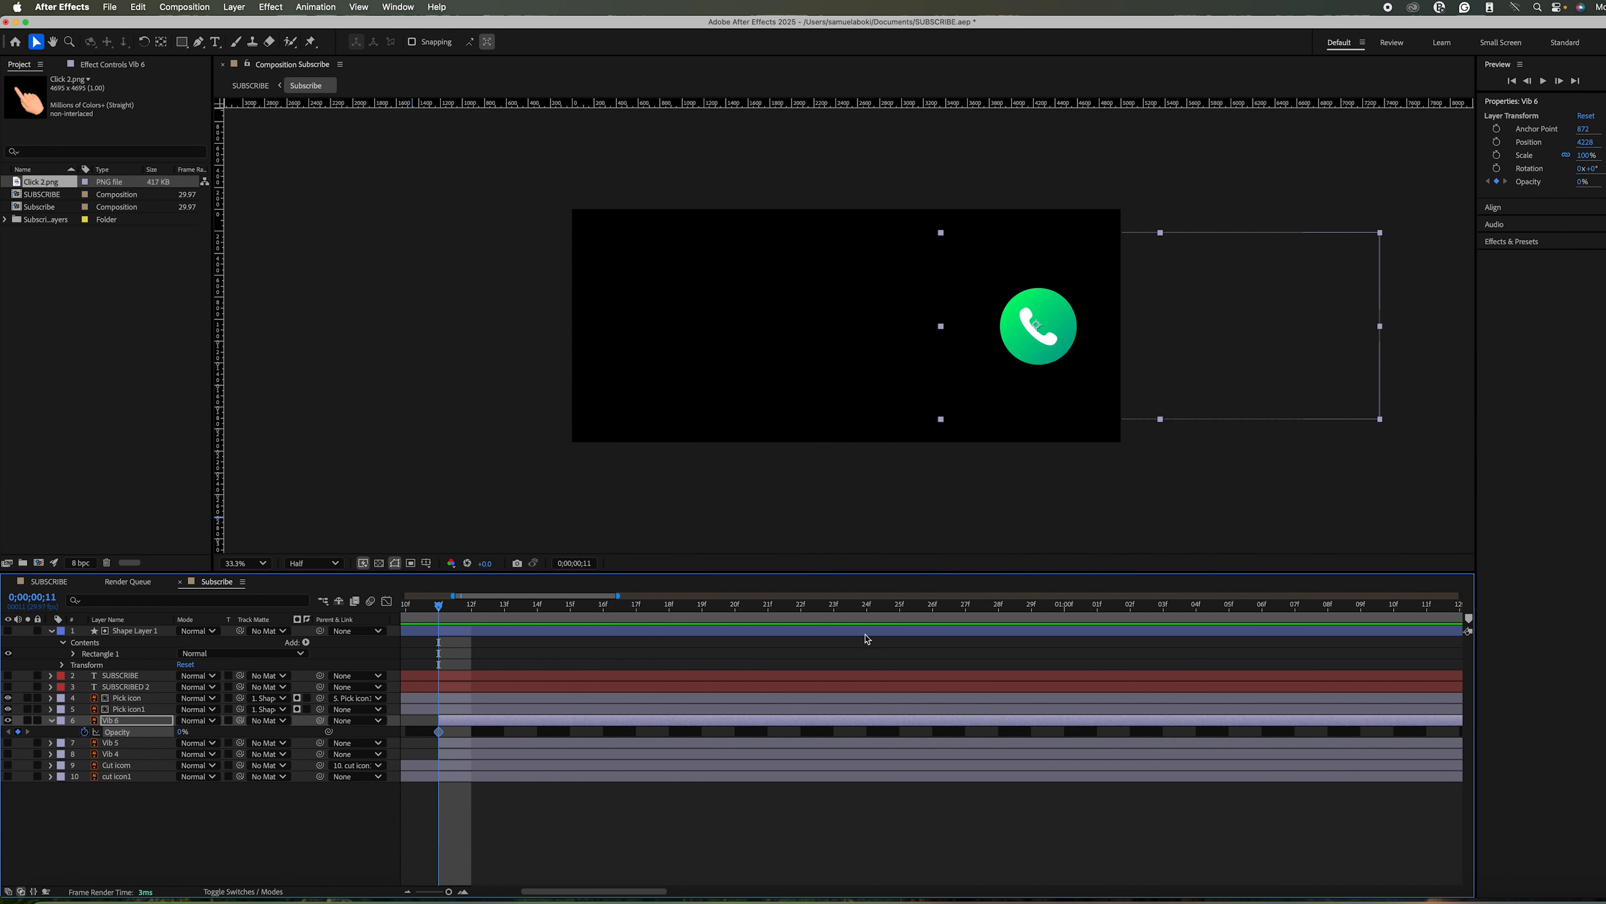
{"action": "left_click_drag", "start_coordinate": [441, 609], "coordinate": [770, 665]}
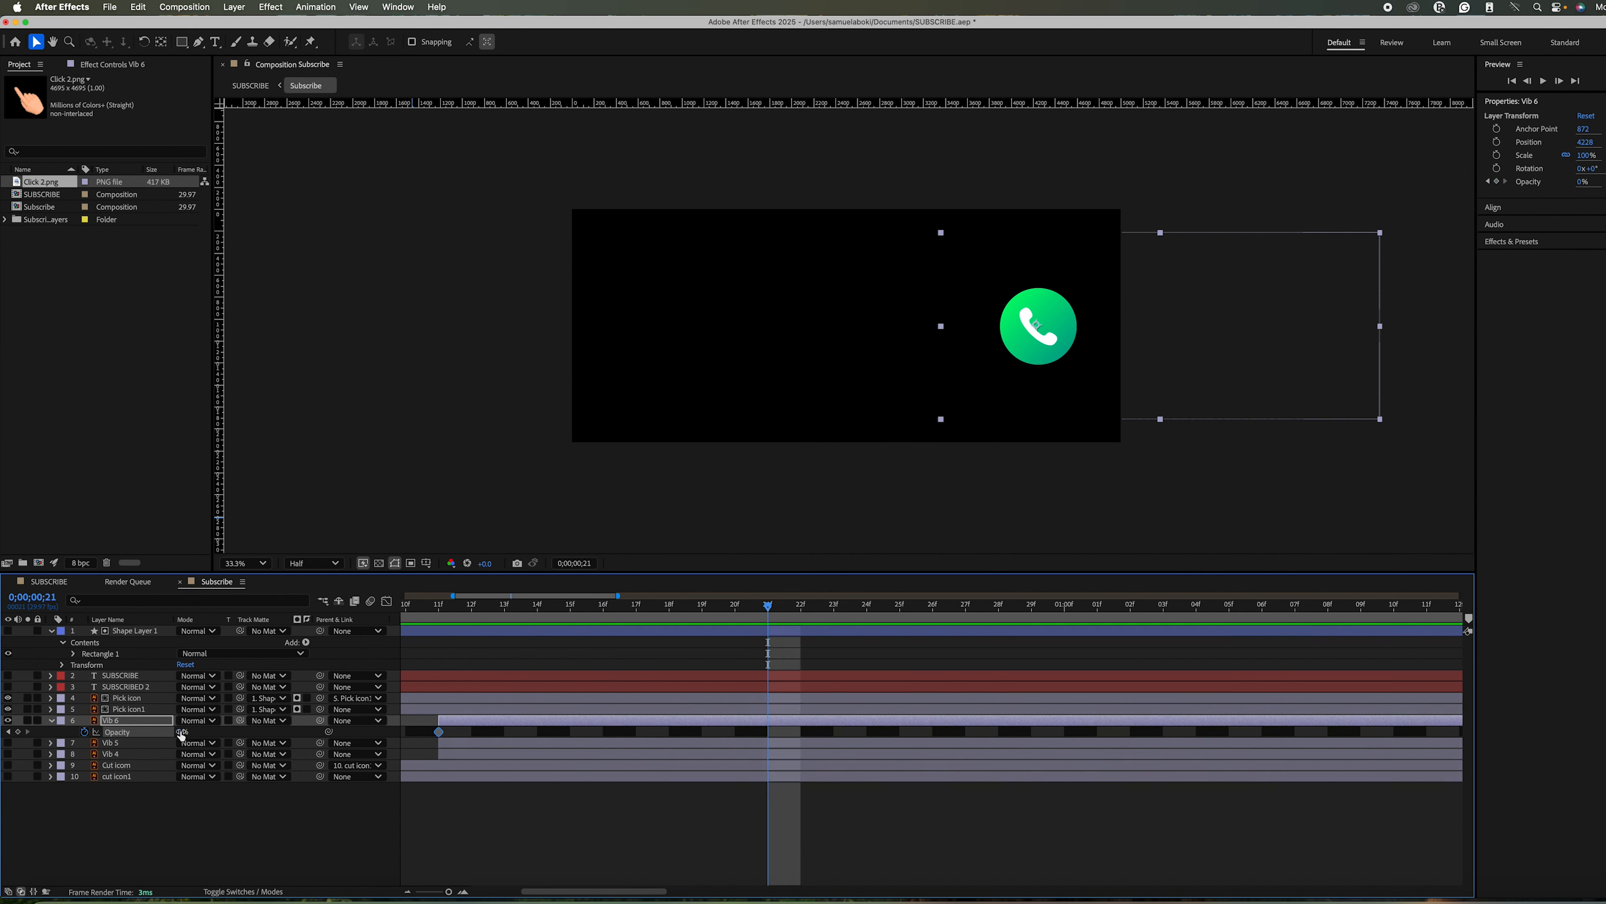
{"action": "left_click_drag", "start_coordinate": [182, 732], "coordinate": [374, 732]}
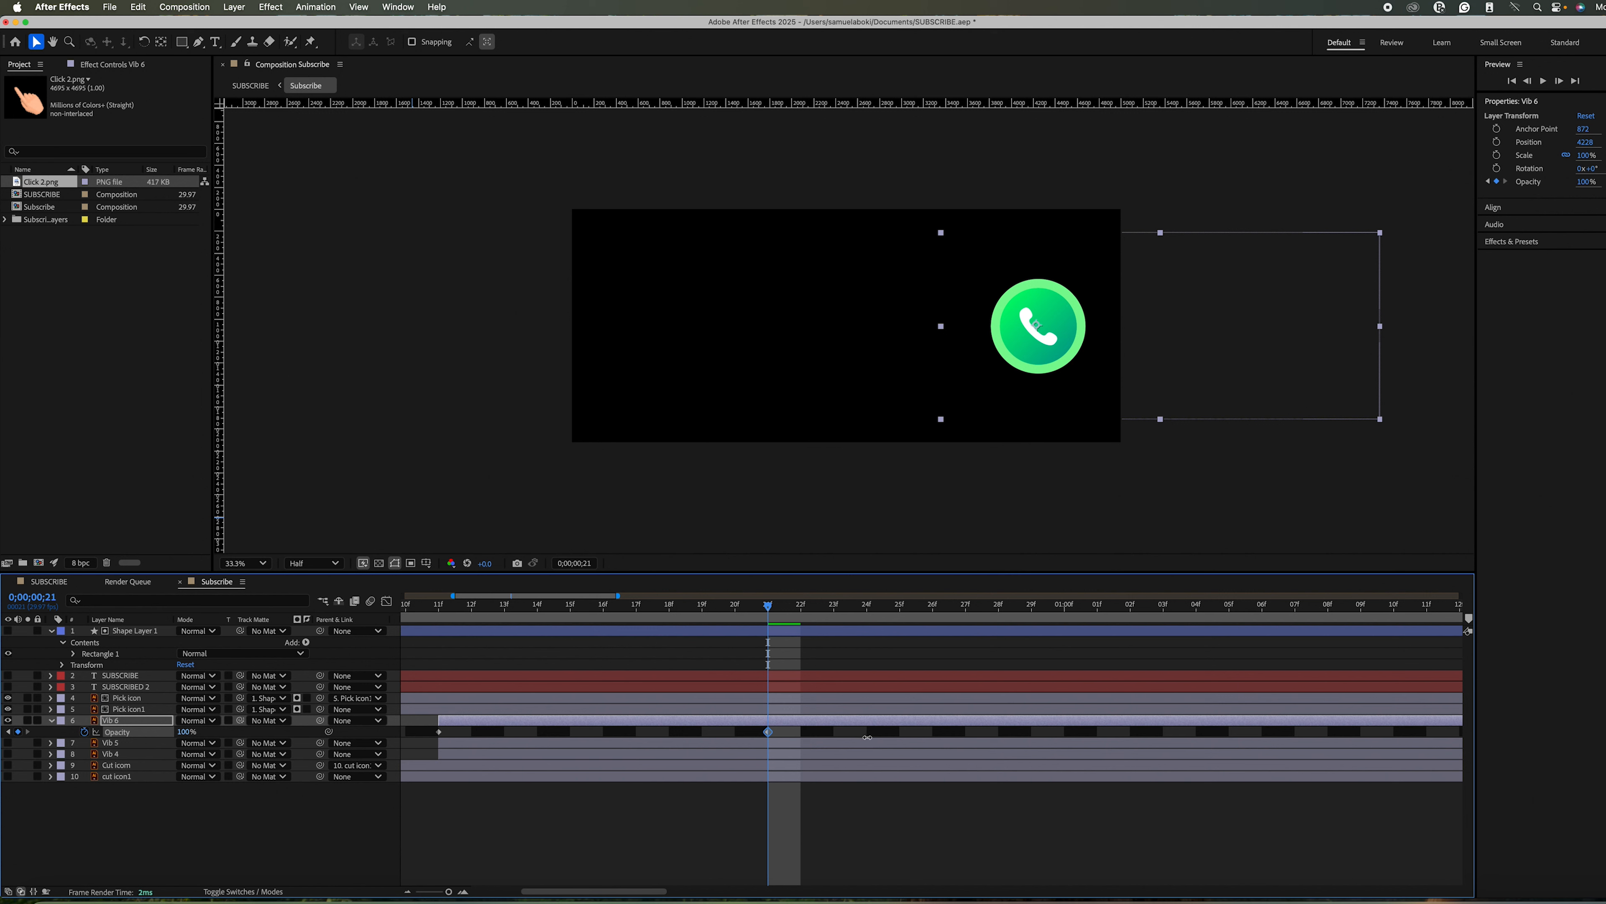
Keyframe the Opacity of Vib 5 at 100% on frame 21 and 0% on frame 11.
{"action": "left_click", "coordinate": [51, 744]}
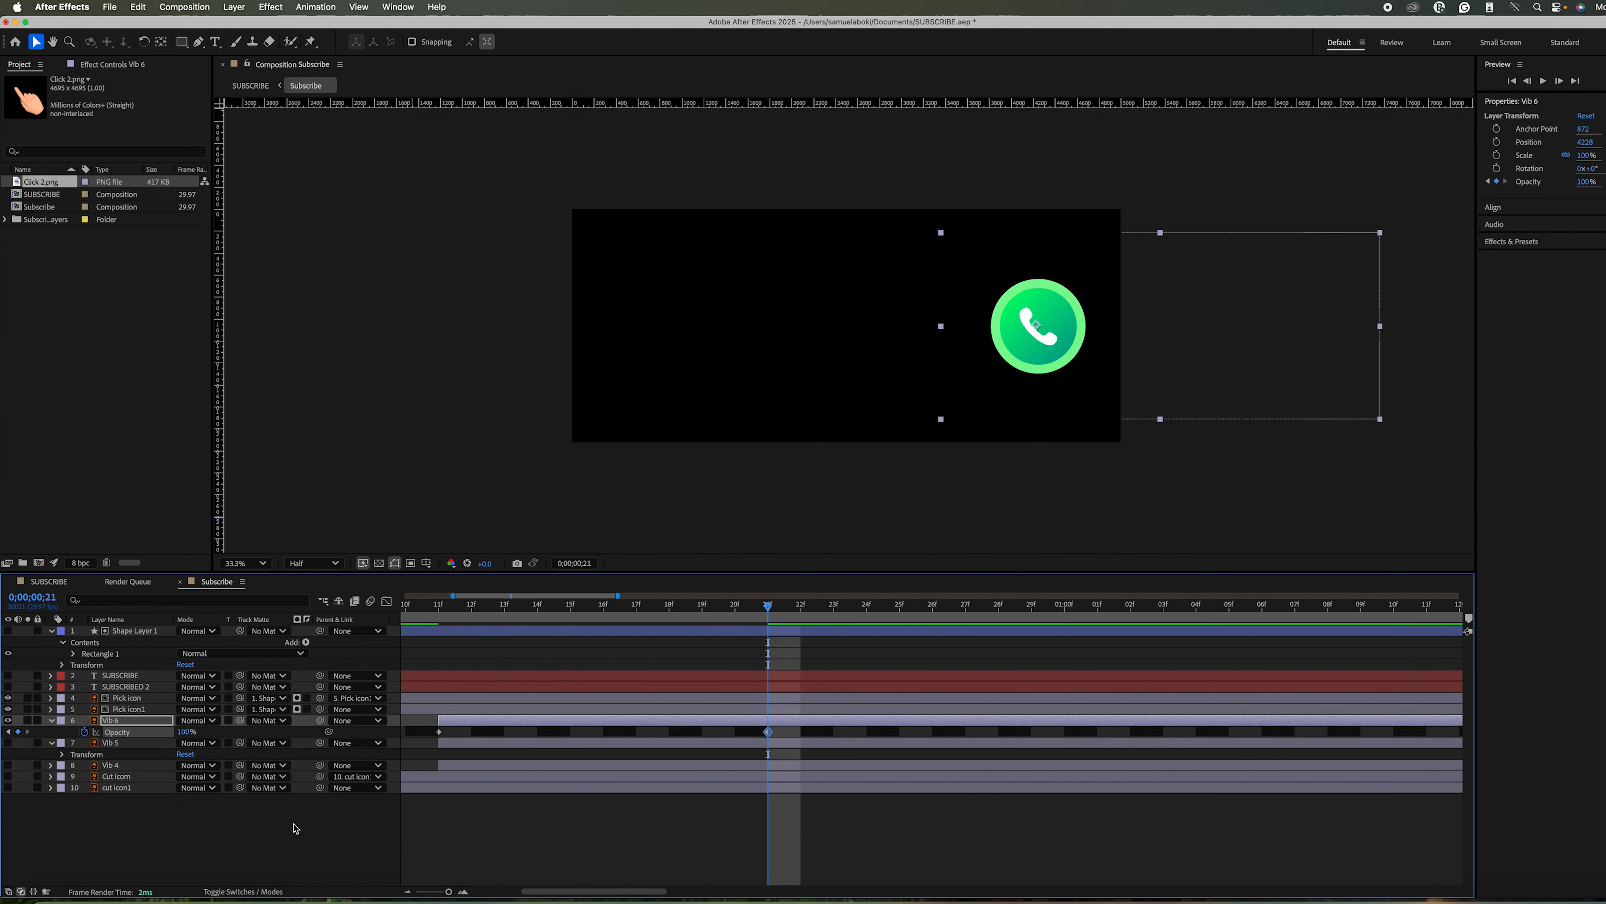
{"action": "left_click", "coordinate": [146, 745]}
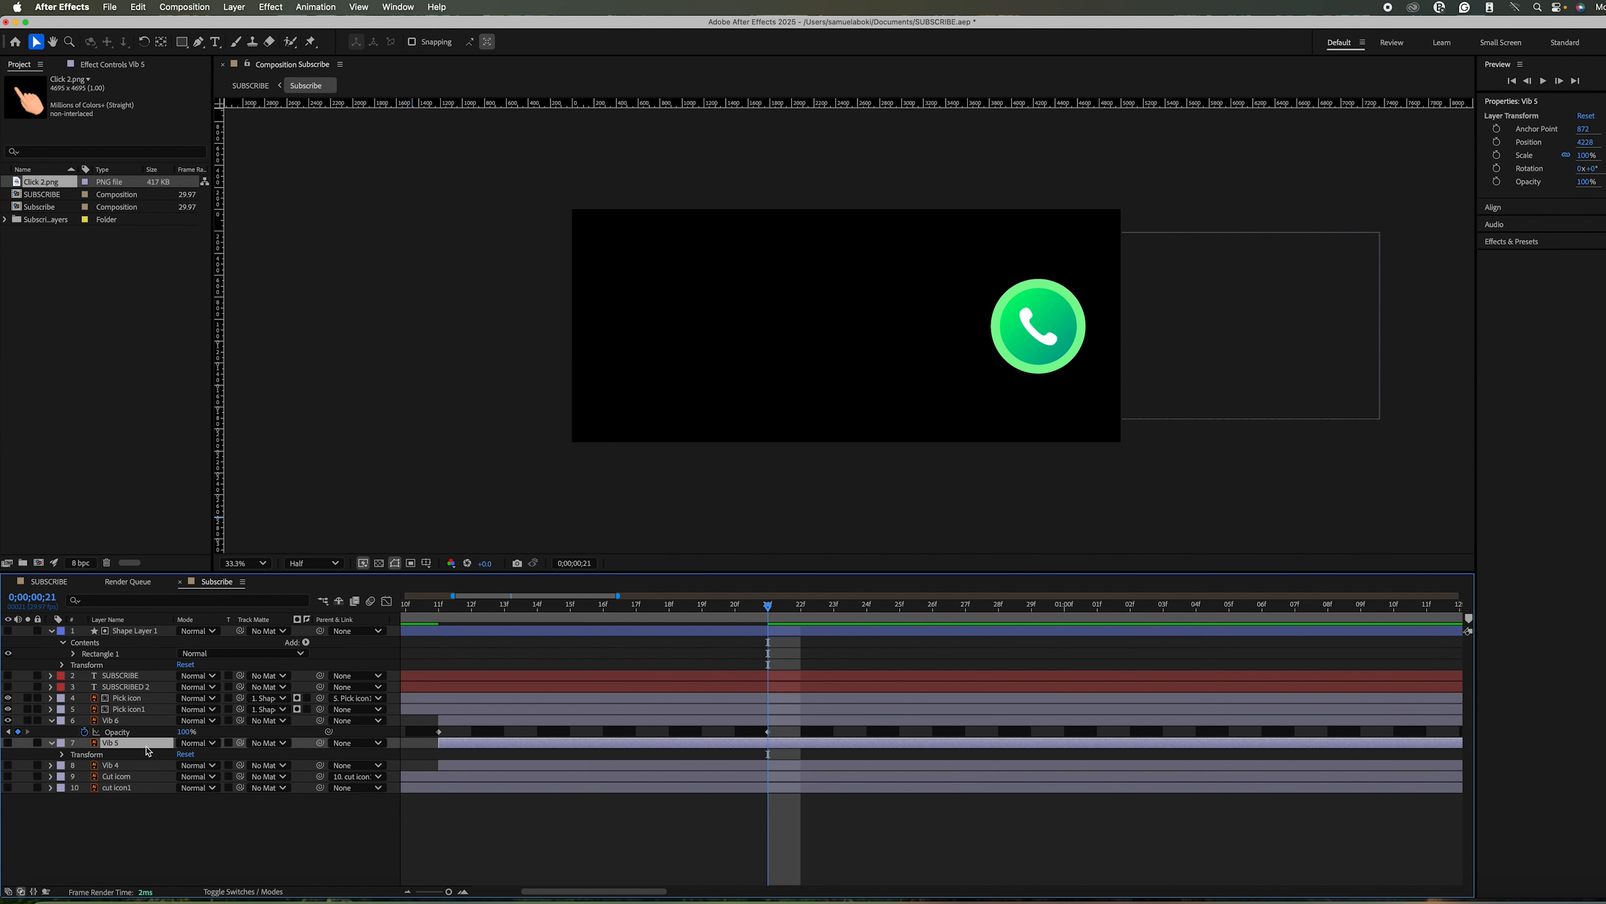
{"action": "key", "text": "t"}
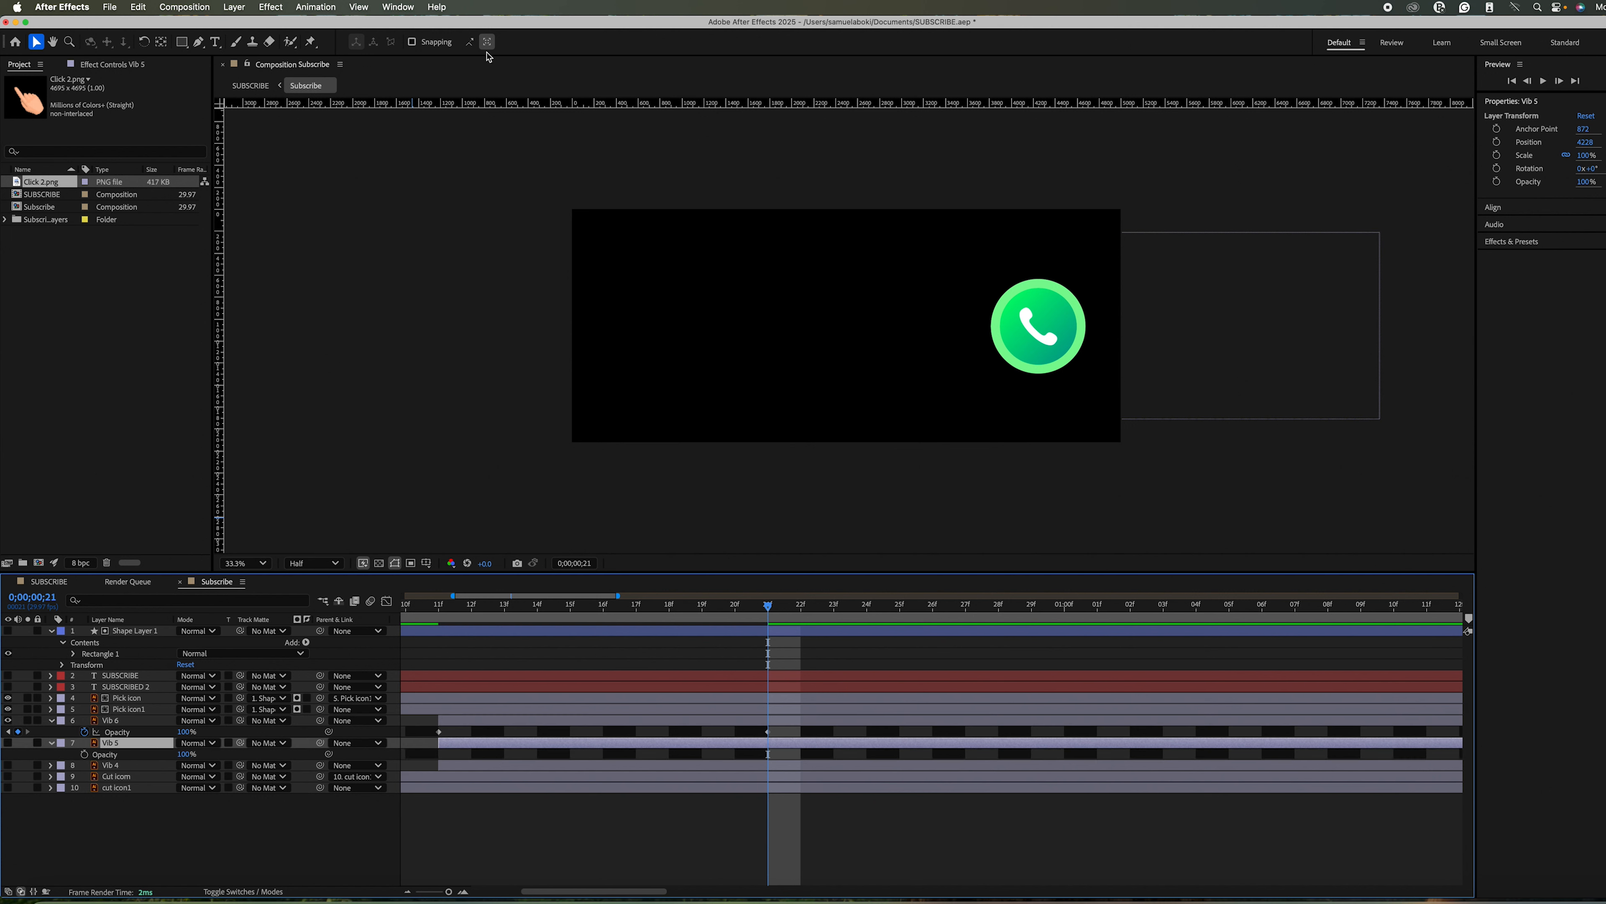
{"action": "left_click", "coordinate": [85, 754]}
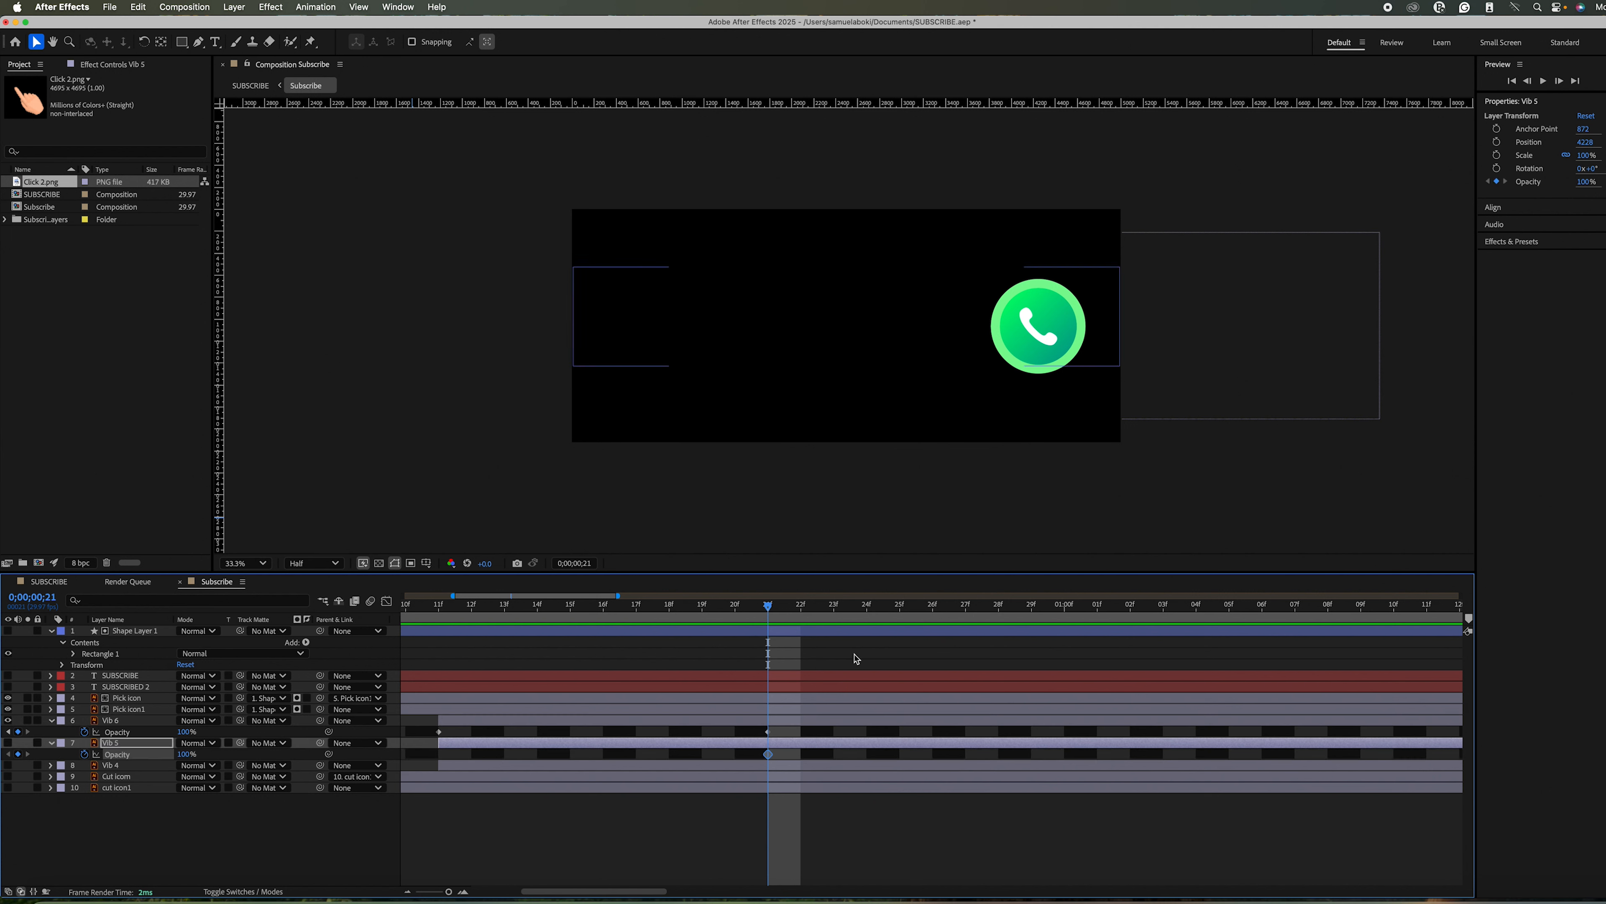
{"action": "left_click_drag", "start_coordinate": [767, 607], "coordinate": [442, 649]}
{"action": "left_click", "coordinate": [184, 754]}
{"action": "type", "text": "0"}
{"action": "key", "text": "Return"}
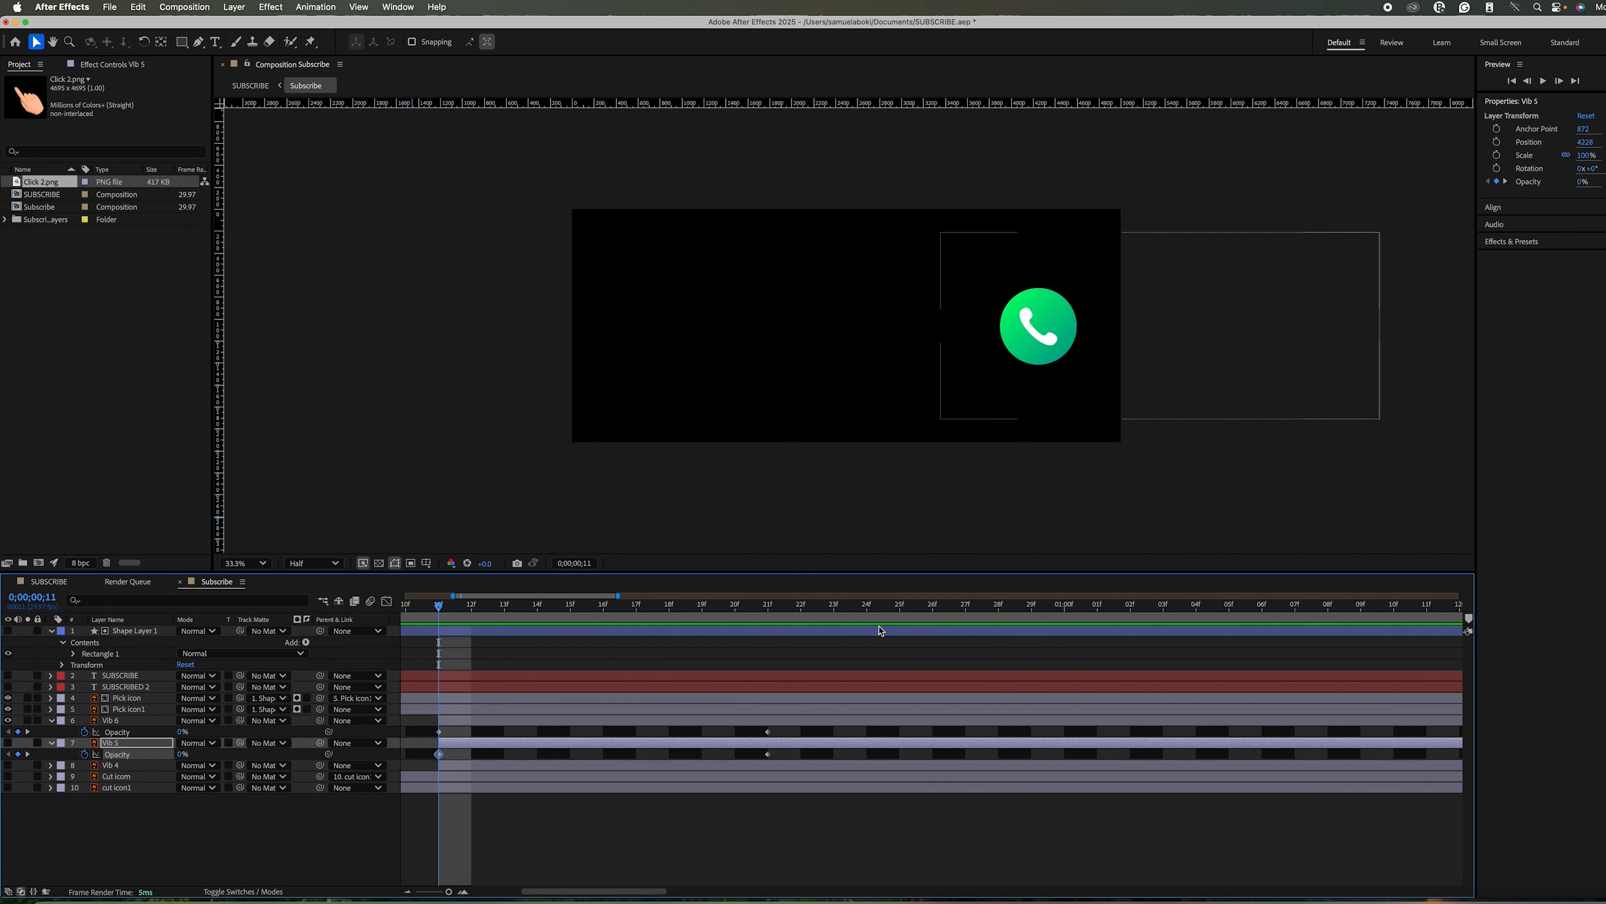
Add an Opacity keyframe of 0% to Vib 4 at frame 11.
{"action": "left_click", "coordinate": [51, 765]}
{"action": "left_click", "coordinate": [121, 768]}
{"action": "key", "text": "t"}
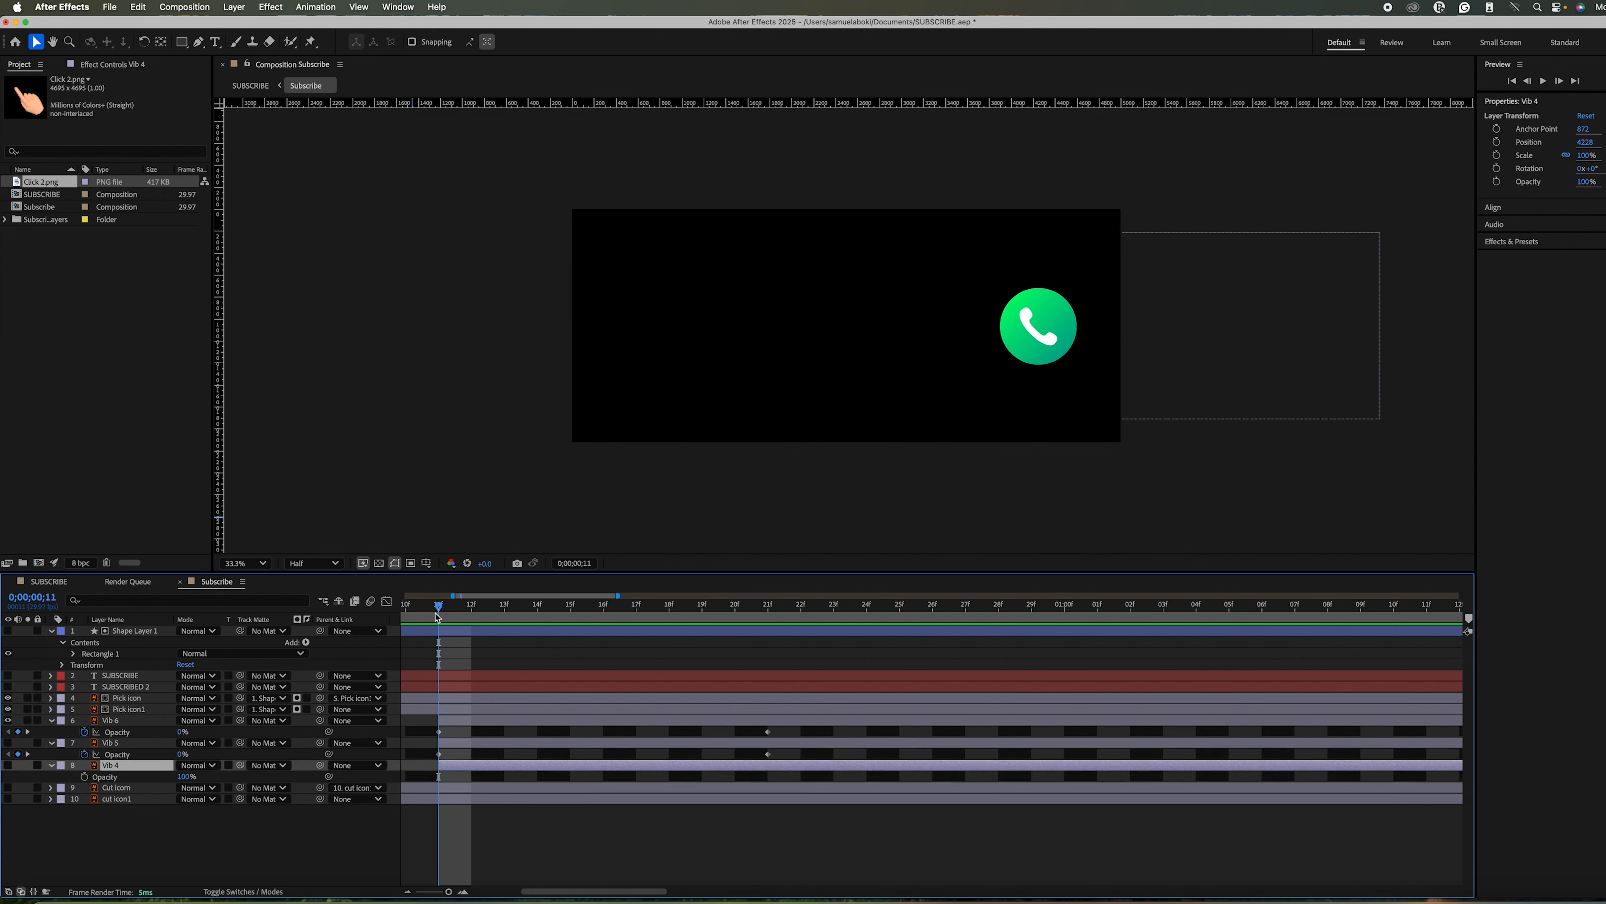
{"action": "left_click", "coordinate": [190, 776]}
{"action": "type", "text": "0"}
{"action": "key", "text": "Return"}
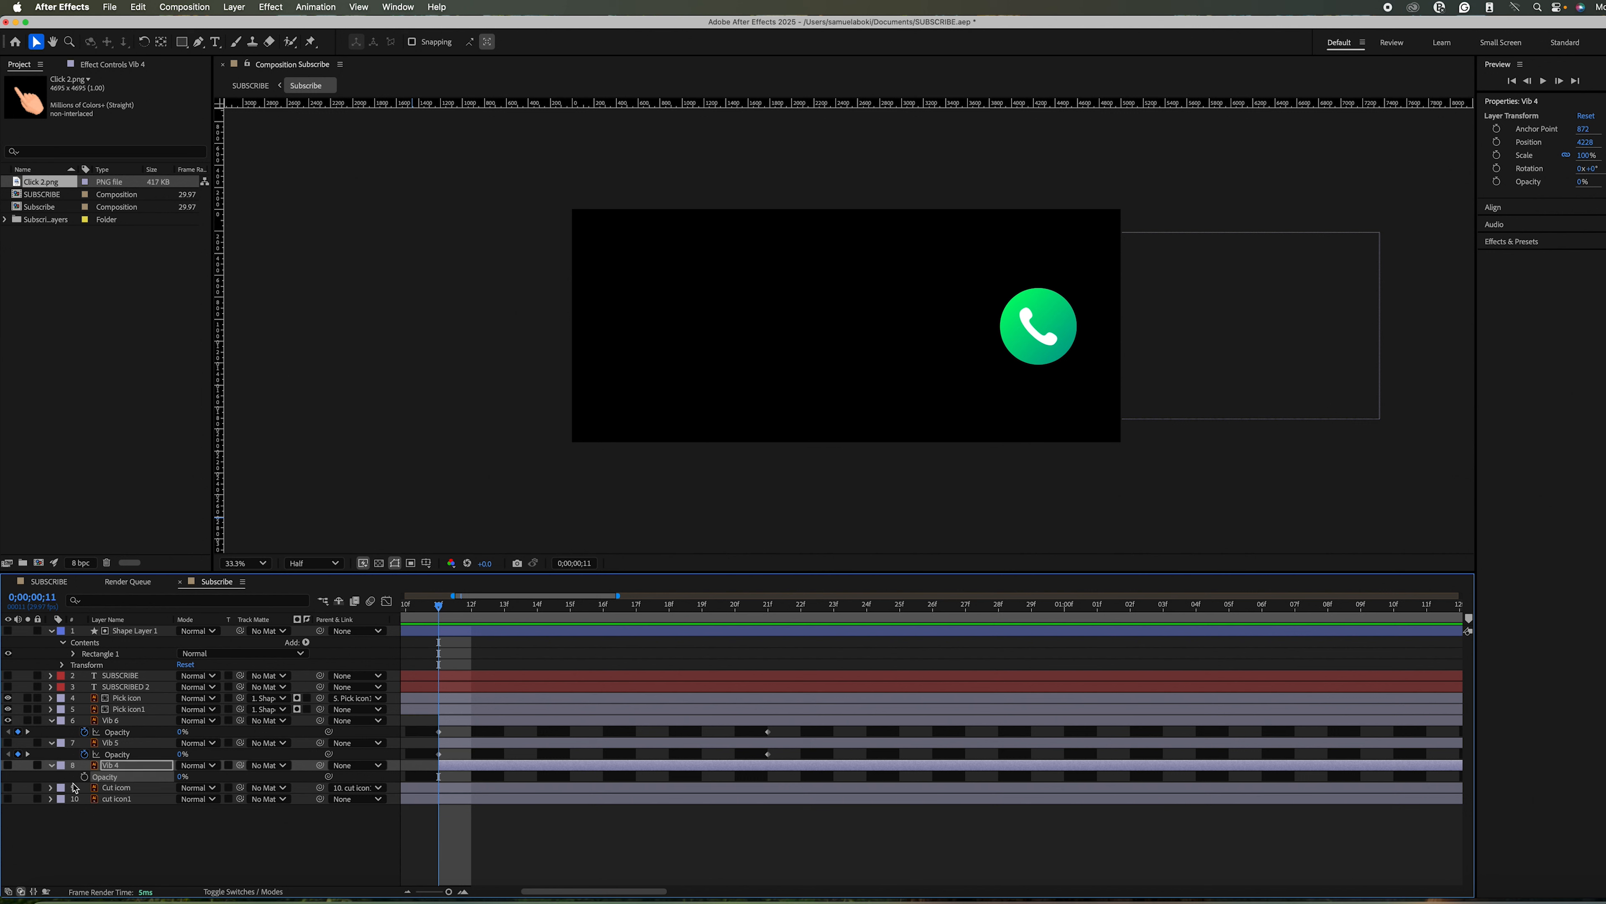
{"action": "left_click", "coordinate": [84, 776]}
Add an Opacity keyframe of 100% to Vib 4 at frame 21.
{"action": "left_click_drag", "start_coordinate": [437, 607], "coordinate": [767, 608]}
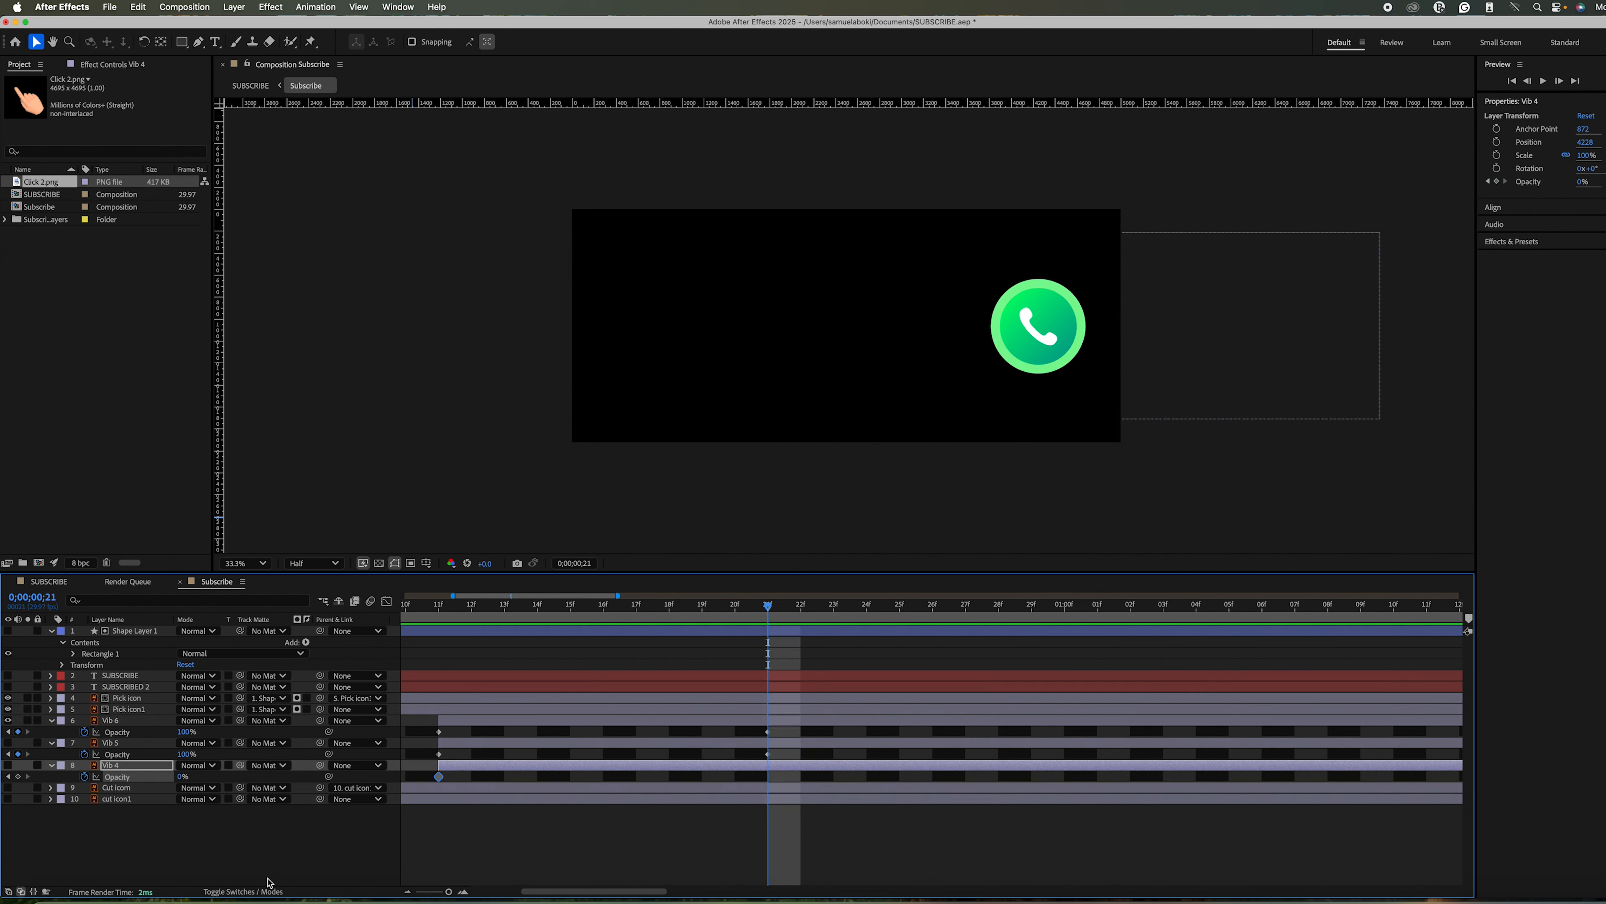
{"action": "left_click", "coordinate": [177, 778]}
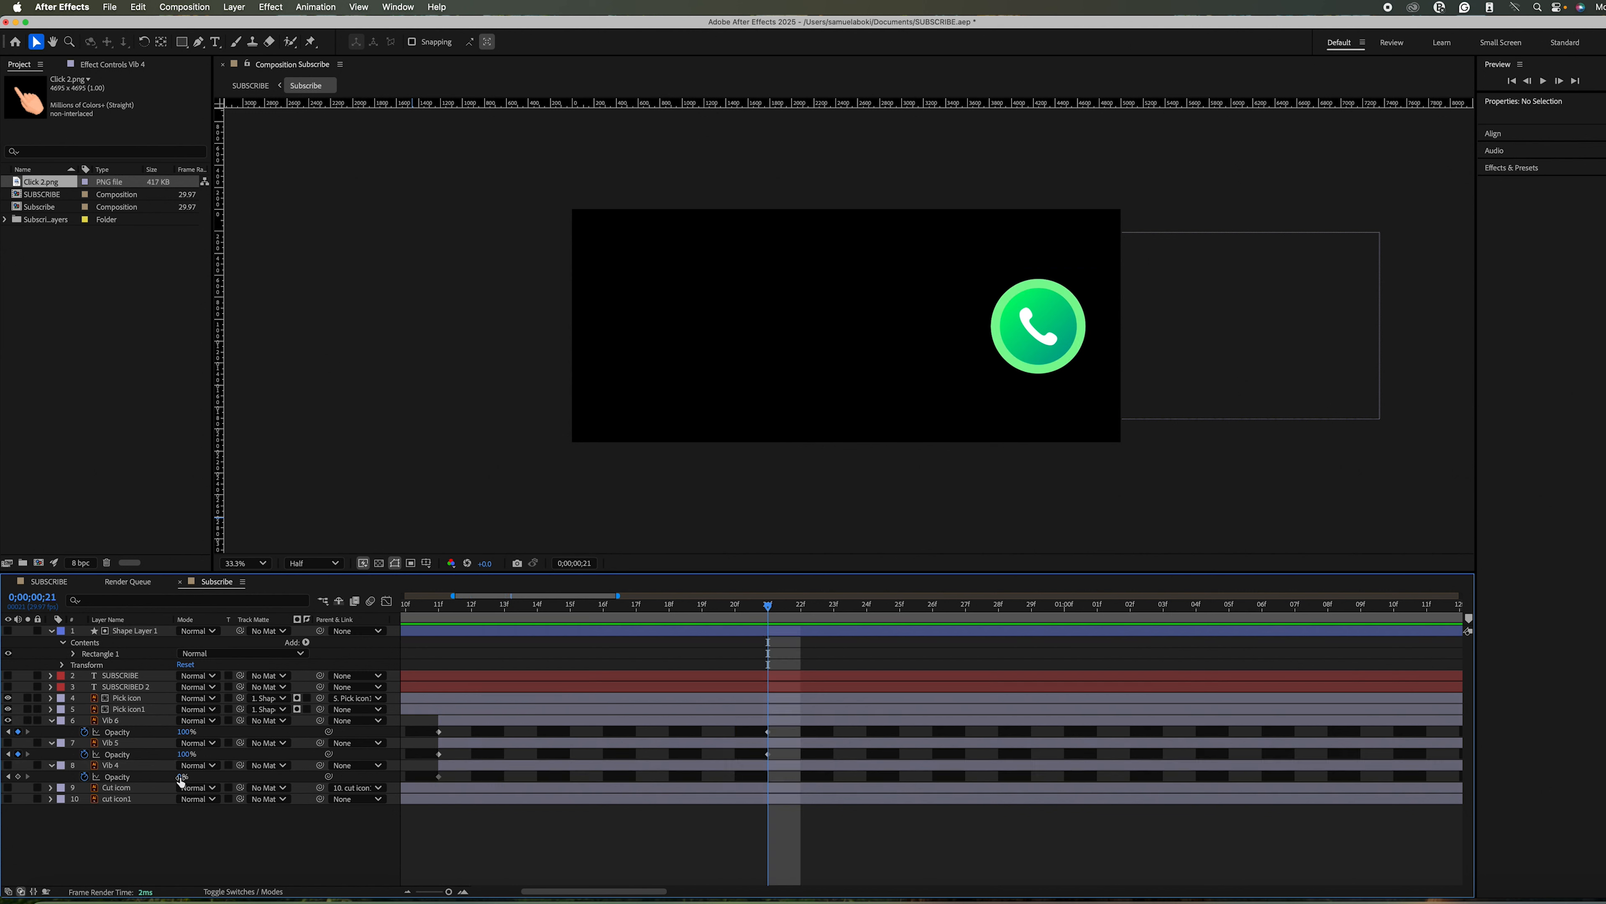
{"action": "left_click", "coordinate": [181, 777]}
{"action": "key", "text": "Return"}
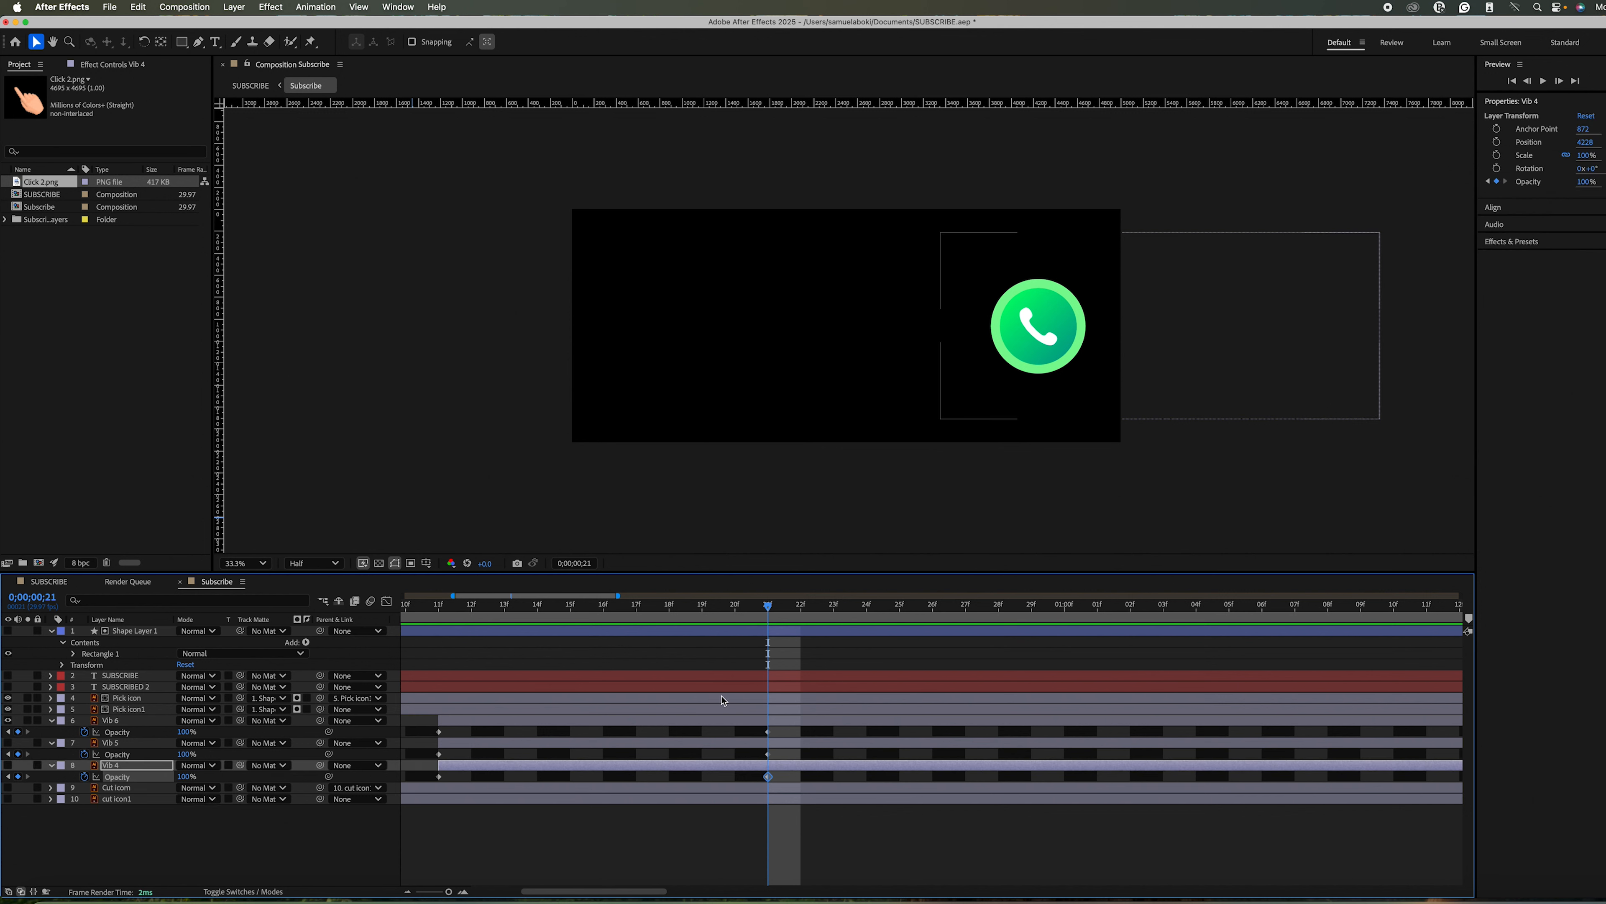
Make the Vib 5 and Vib 4 layers visible again.
{"action": "left_click_drag", "start_coordinate": [732, 611], "coordinate": [879, 757]}
{"action": "left_click", "coordinate": [8, 742]}
{"action": "left_click", "coordinate": [9, 765]}
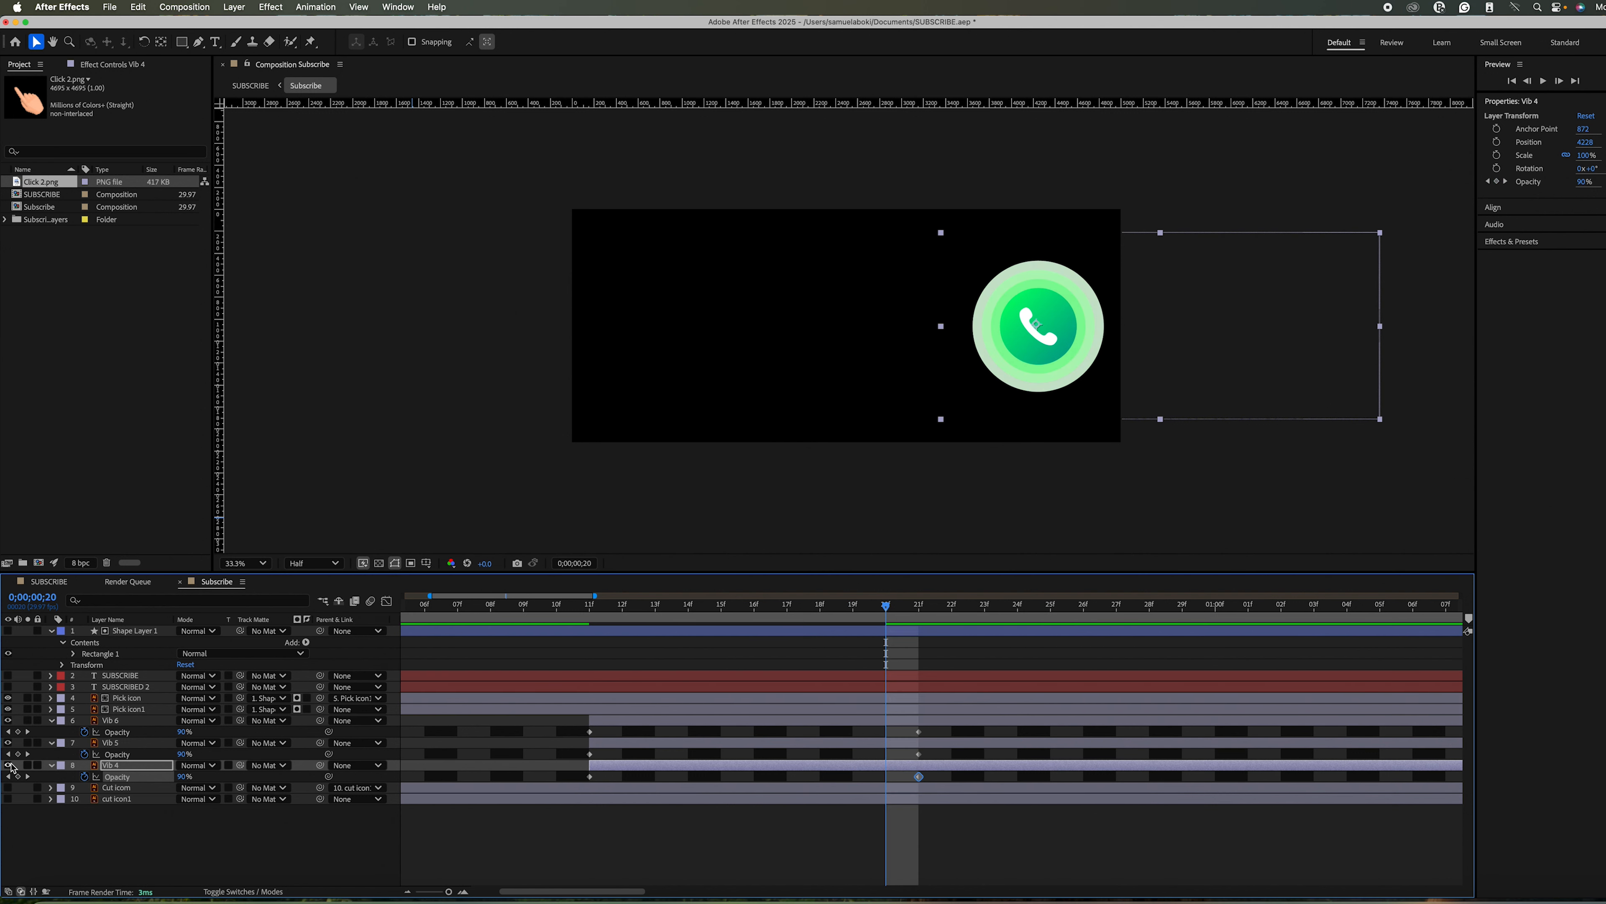
Scrub back to frame 13 and toggle the visibility of Vib 4 and Vib 5 to check which ring each one shows.
{"action": "left_click_drag", "start_coordinate": [887, 613], "coordinate": [622, 609]}
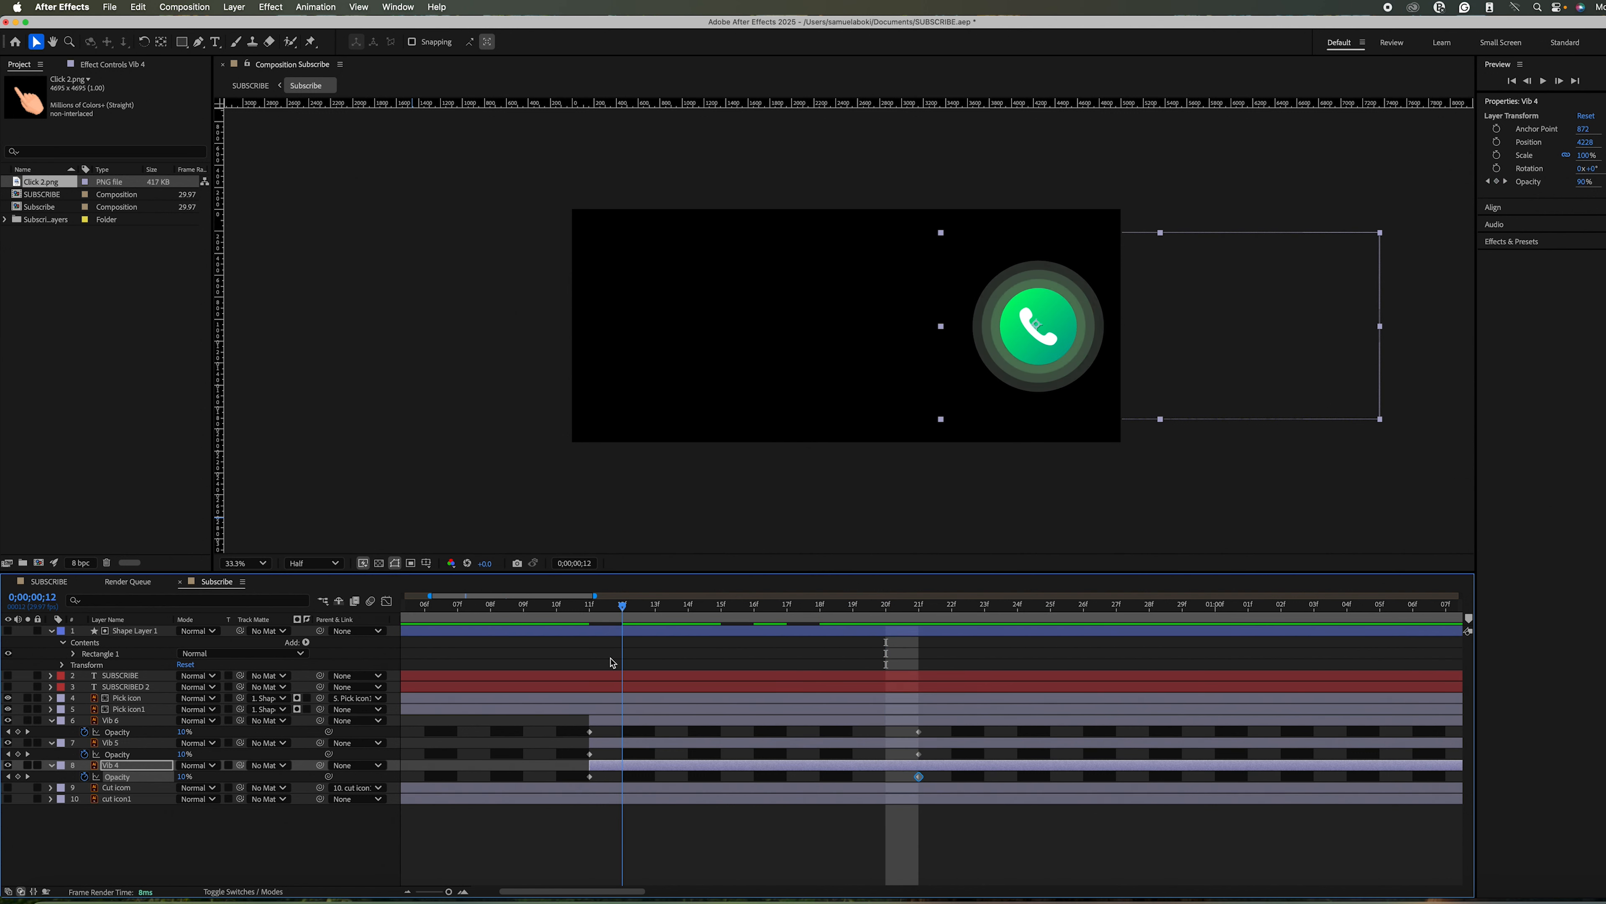
{"action": "key", "text": "Page_Down"}
{"action": "left_click", "coordinate": [9, 765]}
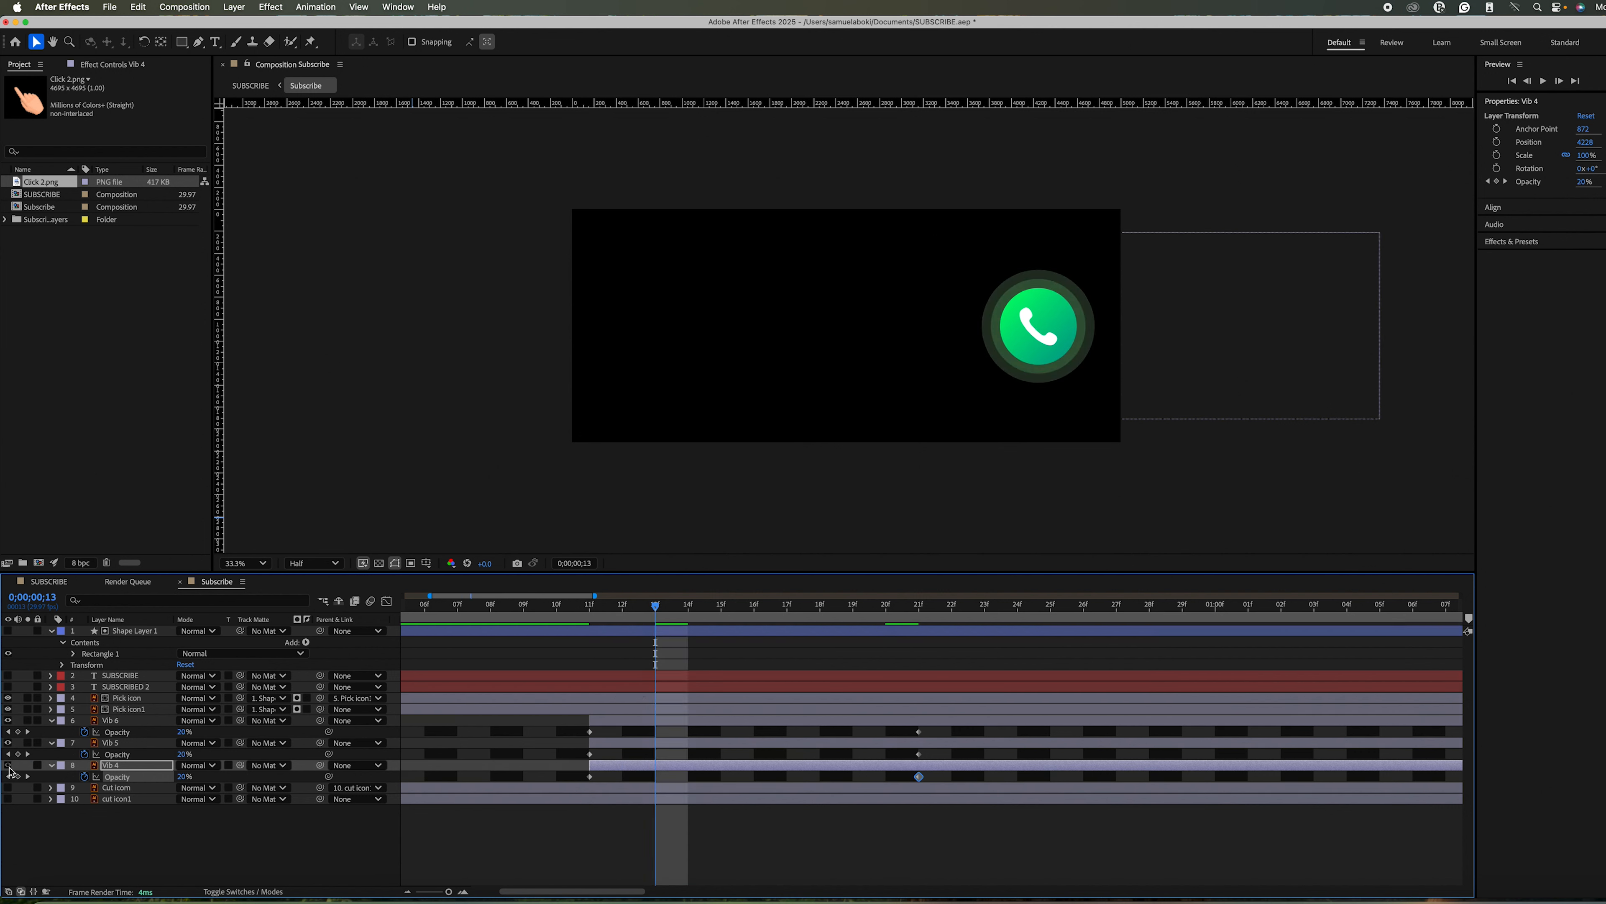
{"action": "left_click", "coordinate": [8, 765]}
{"action": "left_click", "coordinate": [8, 743]}
{"action": "left_click", "coordinate": [8, 743]}
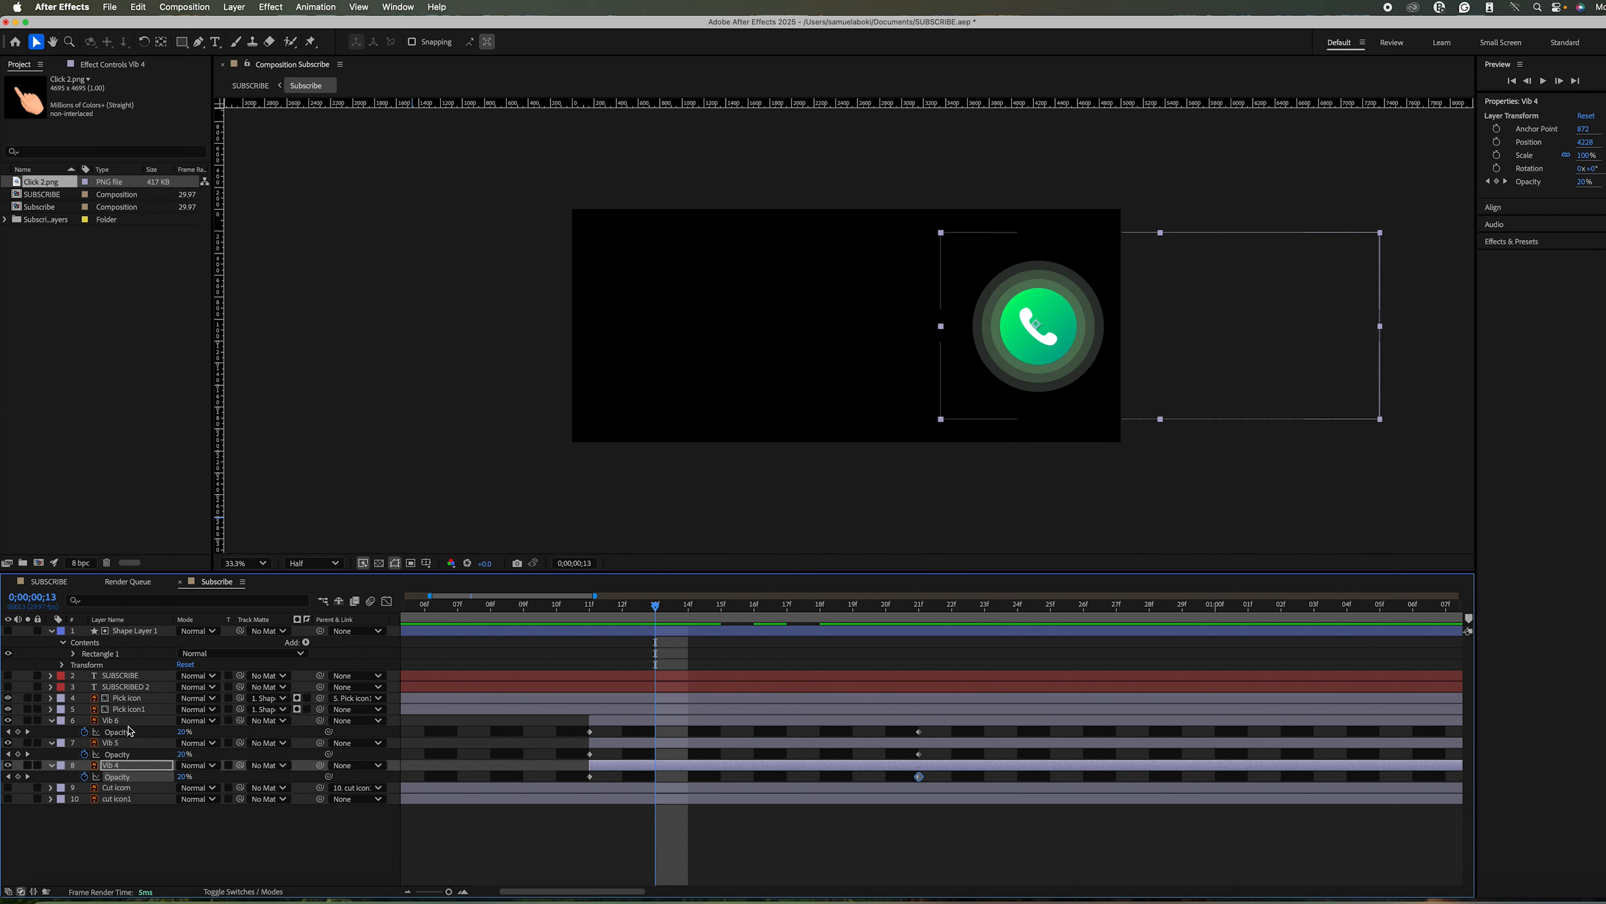
Stagger the ring layers in time by shifting Vib 5 to start at frame 12 and Vib 4 at frame 13.
{"action": "left_click", "coordinate": [635, 722]}
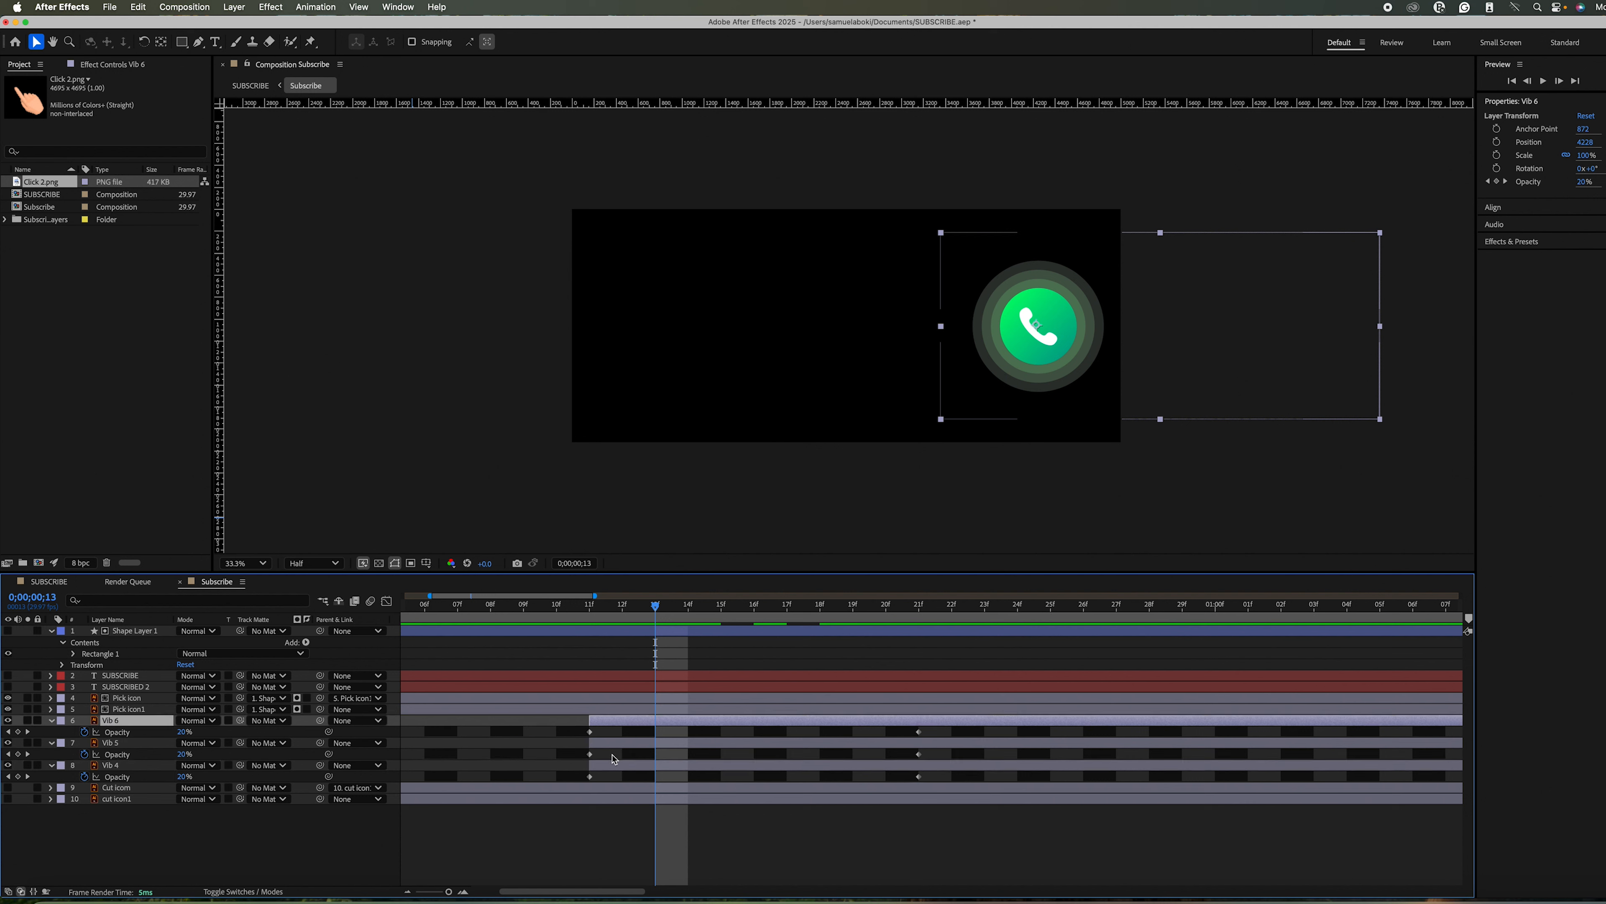
{"action": "left_click", "coordinate": [616, 747]}
{"action": "left_click_drag", "start_coordinate": [616, 748], "coordinate": [685, 767]}
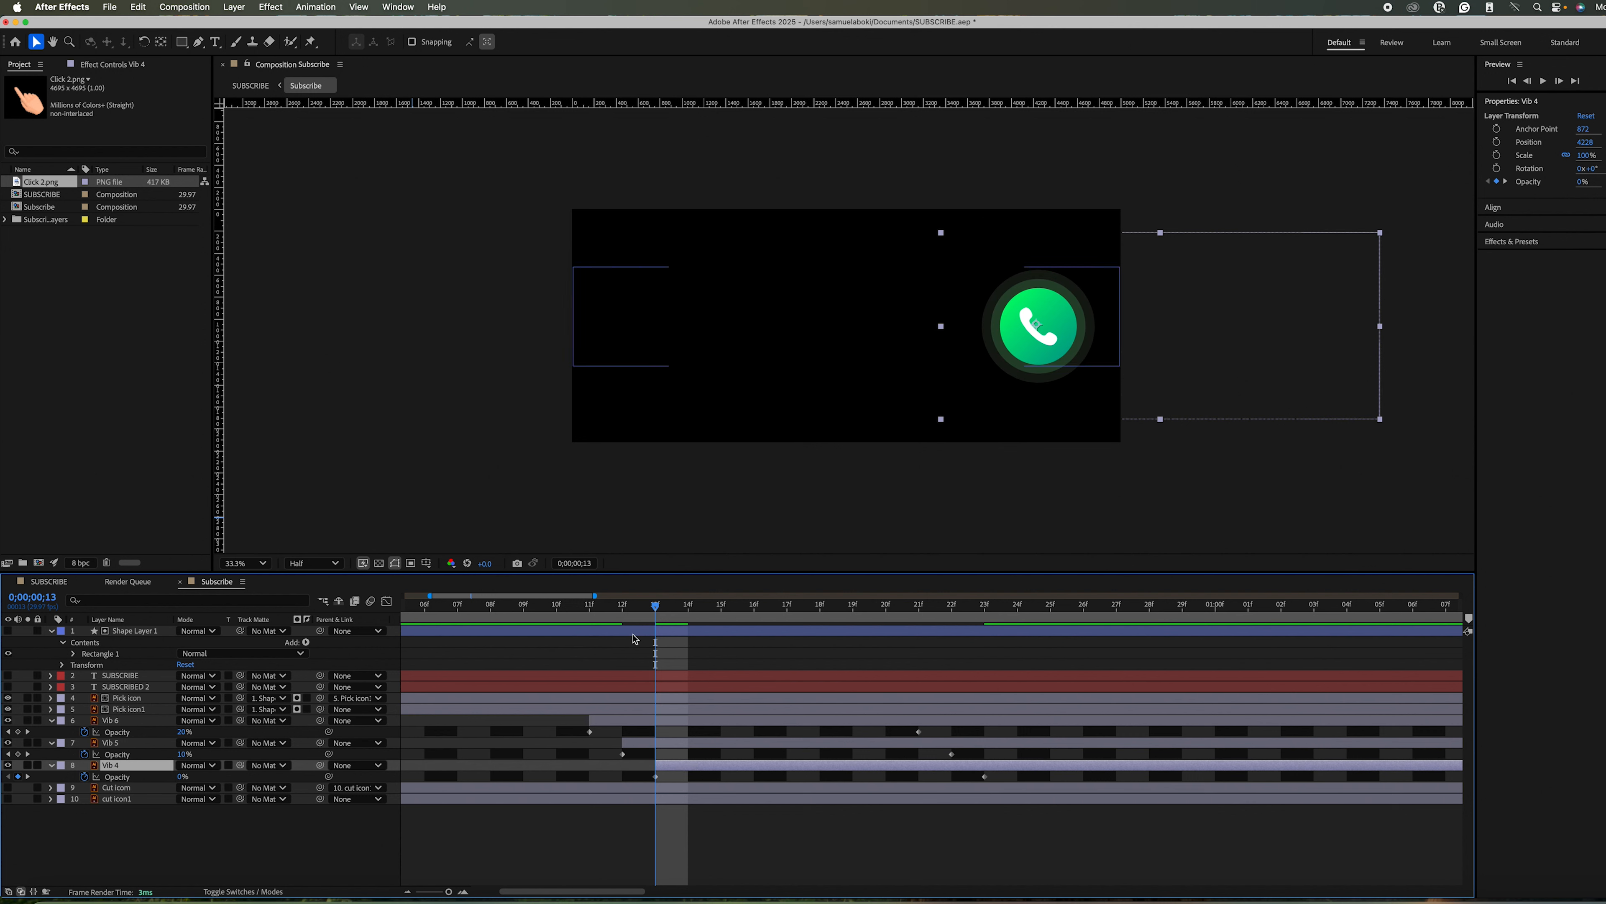
Preview the staggered rings and extend the work area from the composition's start to about 2 seconds 5 frames.
{"action": "key", "text": "space"}
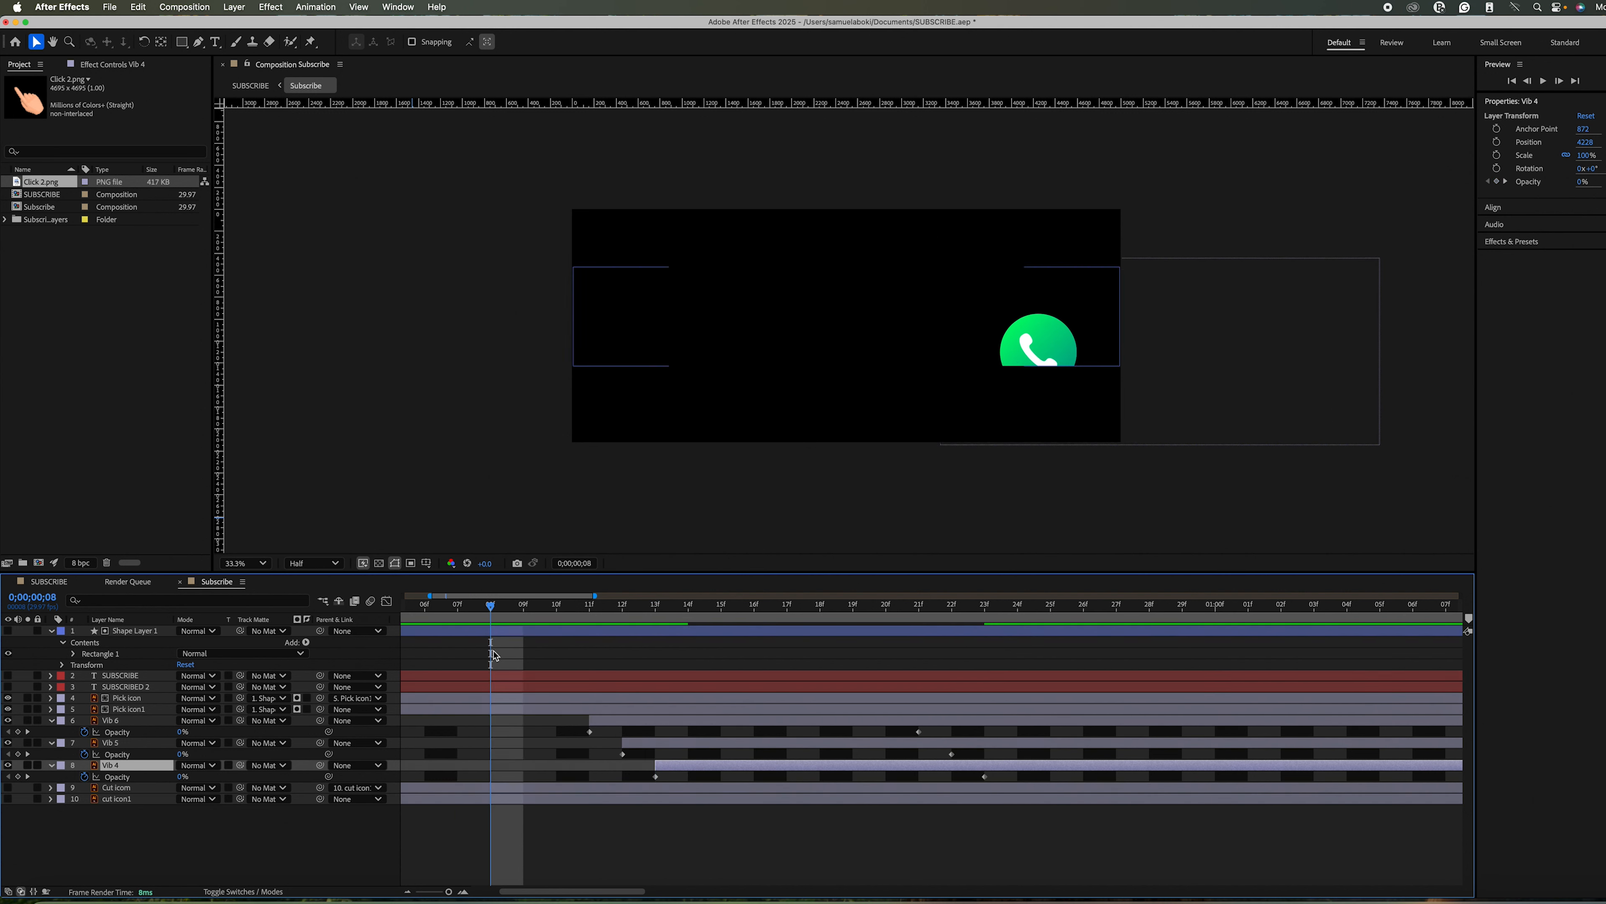
{"action": "key", "text": "space"}
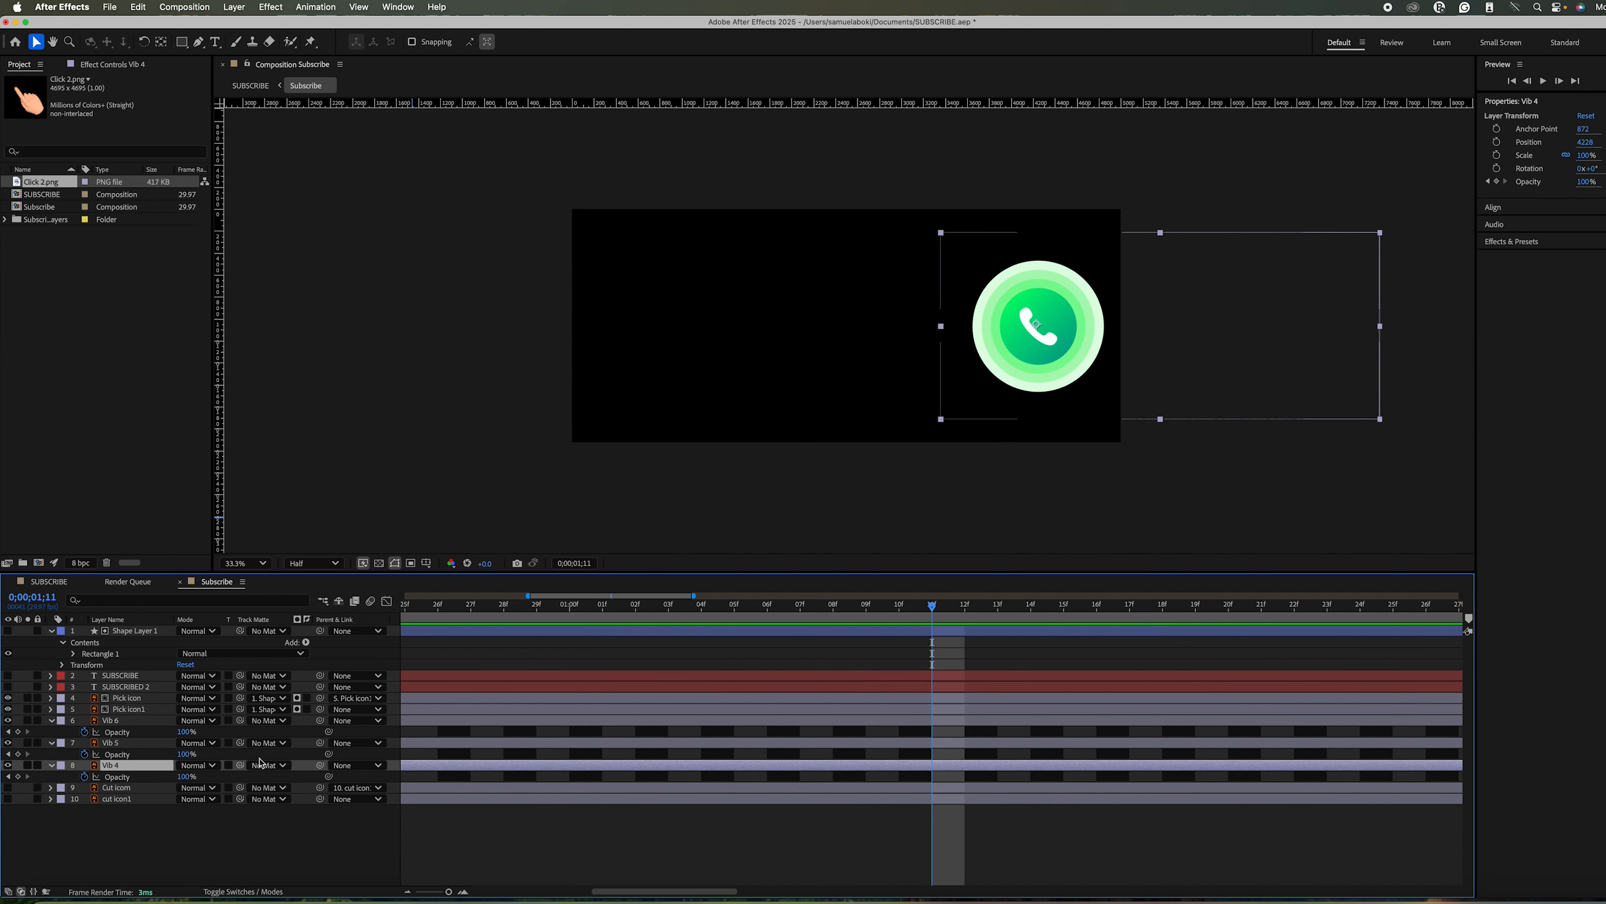
{"action": "left_click_drag", "start_coordinate": [529, 595], "coordinate": [403, 595]}
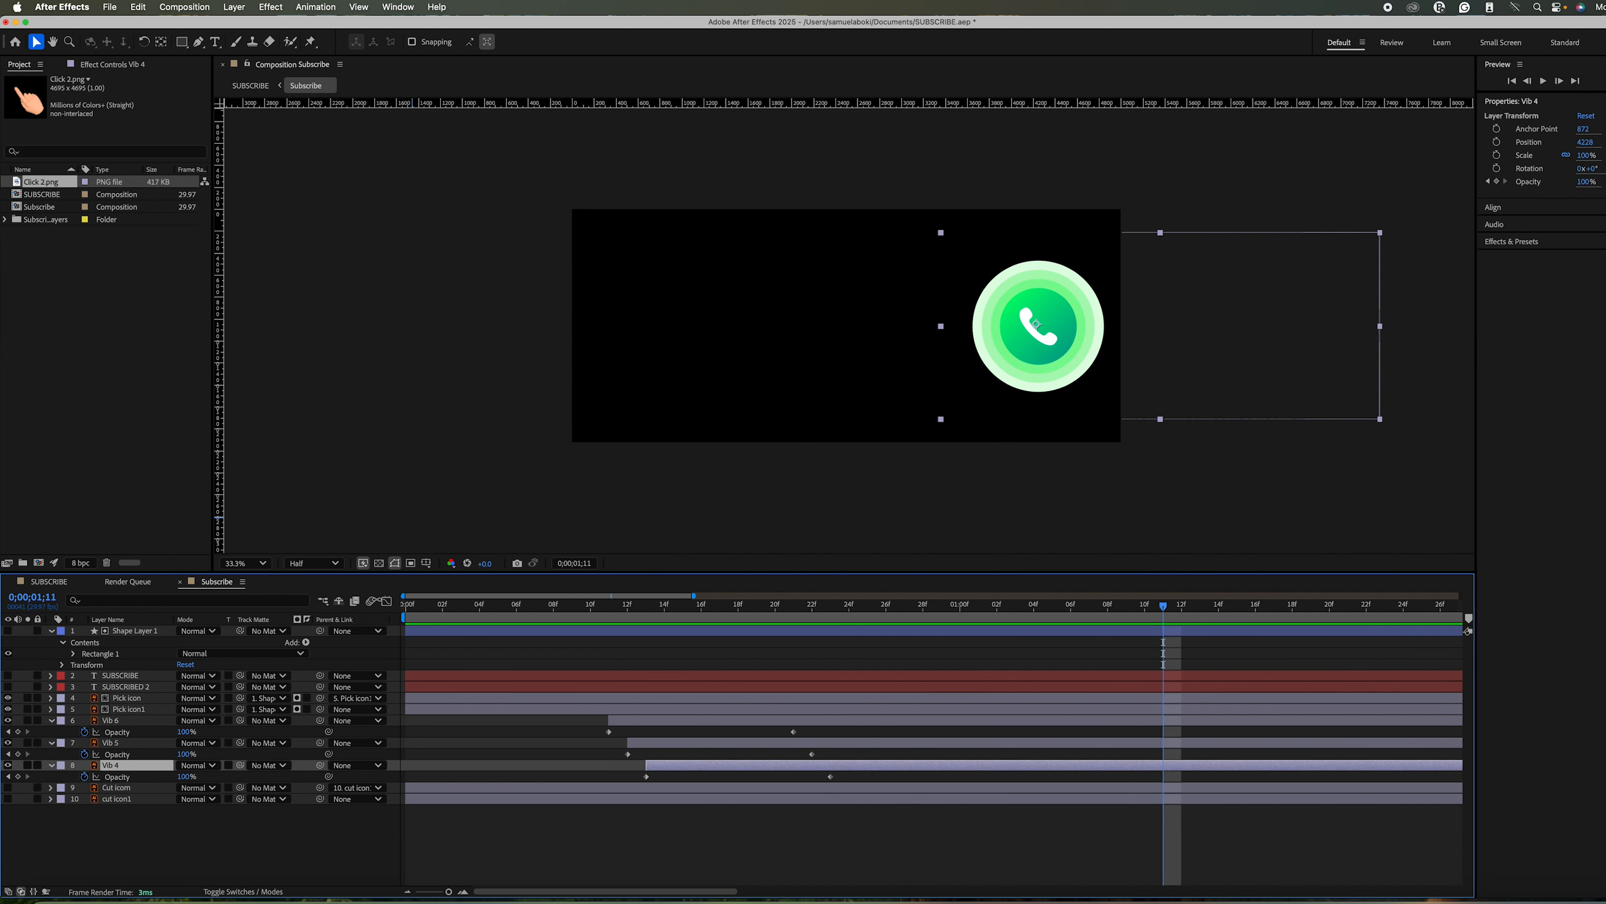
{"action": "left_click_drag", "start_coordinate": [693, 597], "coordinate": [989, 595]}
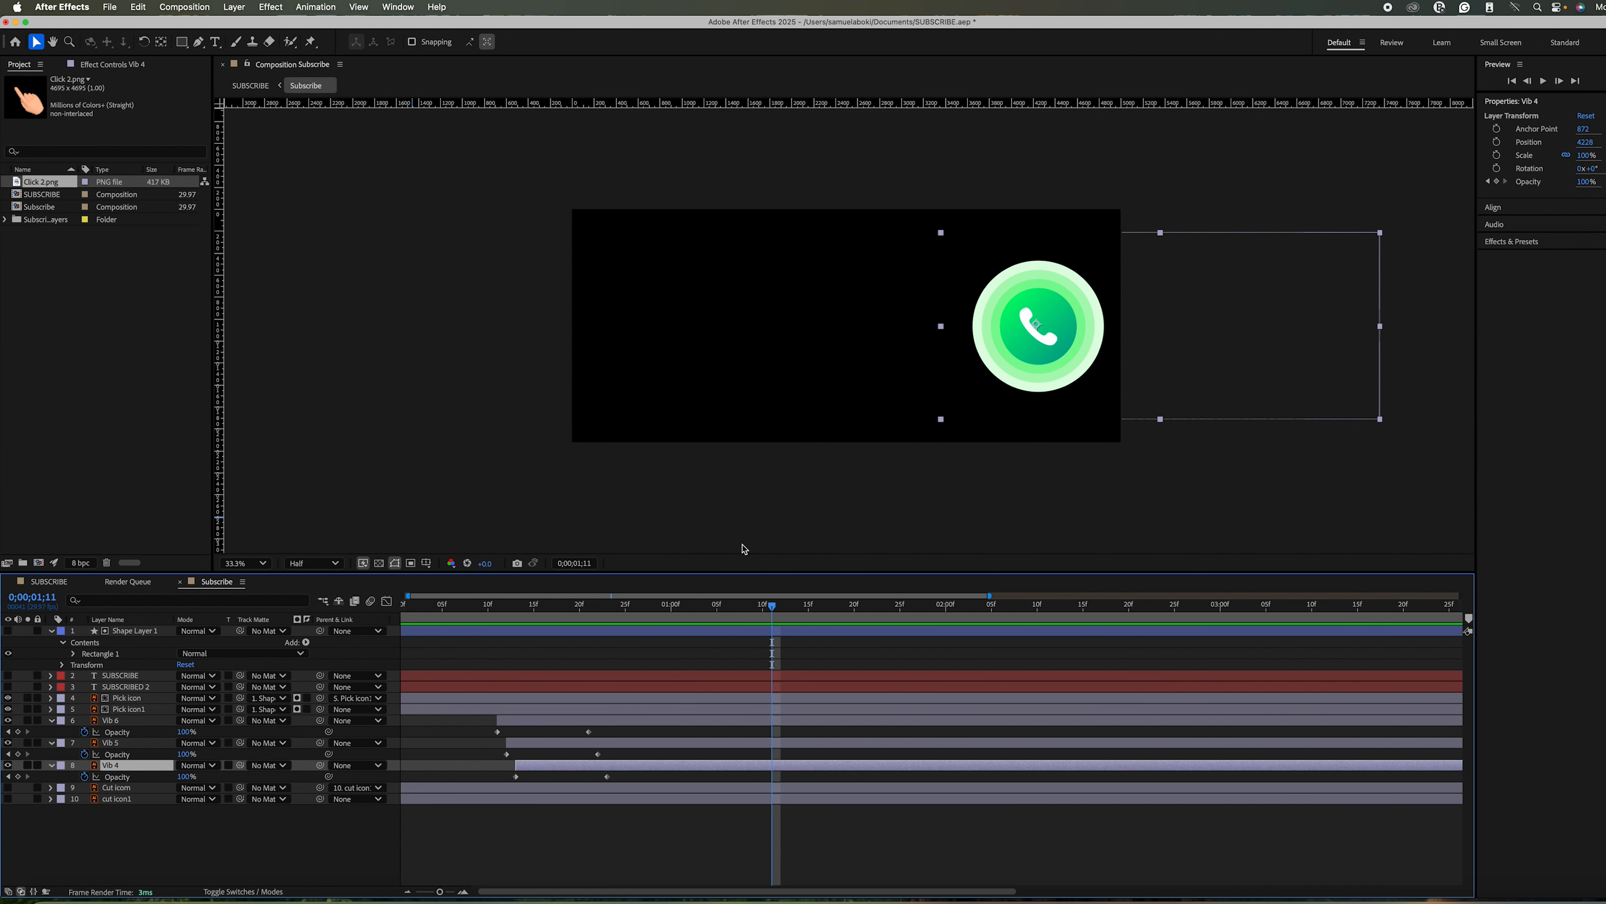
Play back the ring fade-in repeatedly from around frame 11 to review its timing.
{"action": "left_click_drag", "start_coordinate": [772, 606], "coordinate": [500, 626]}
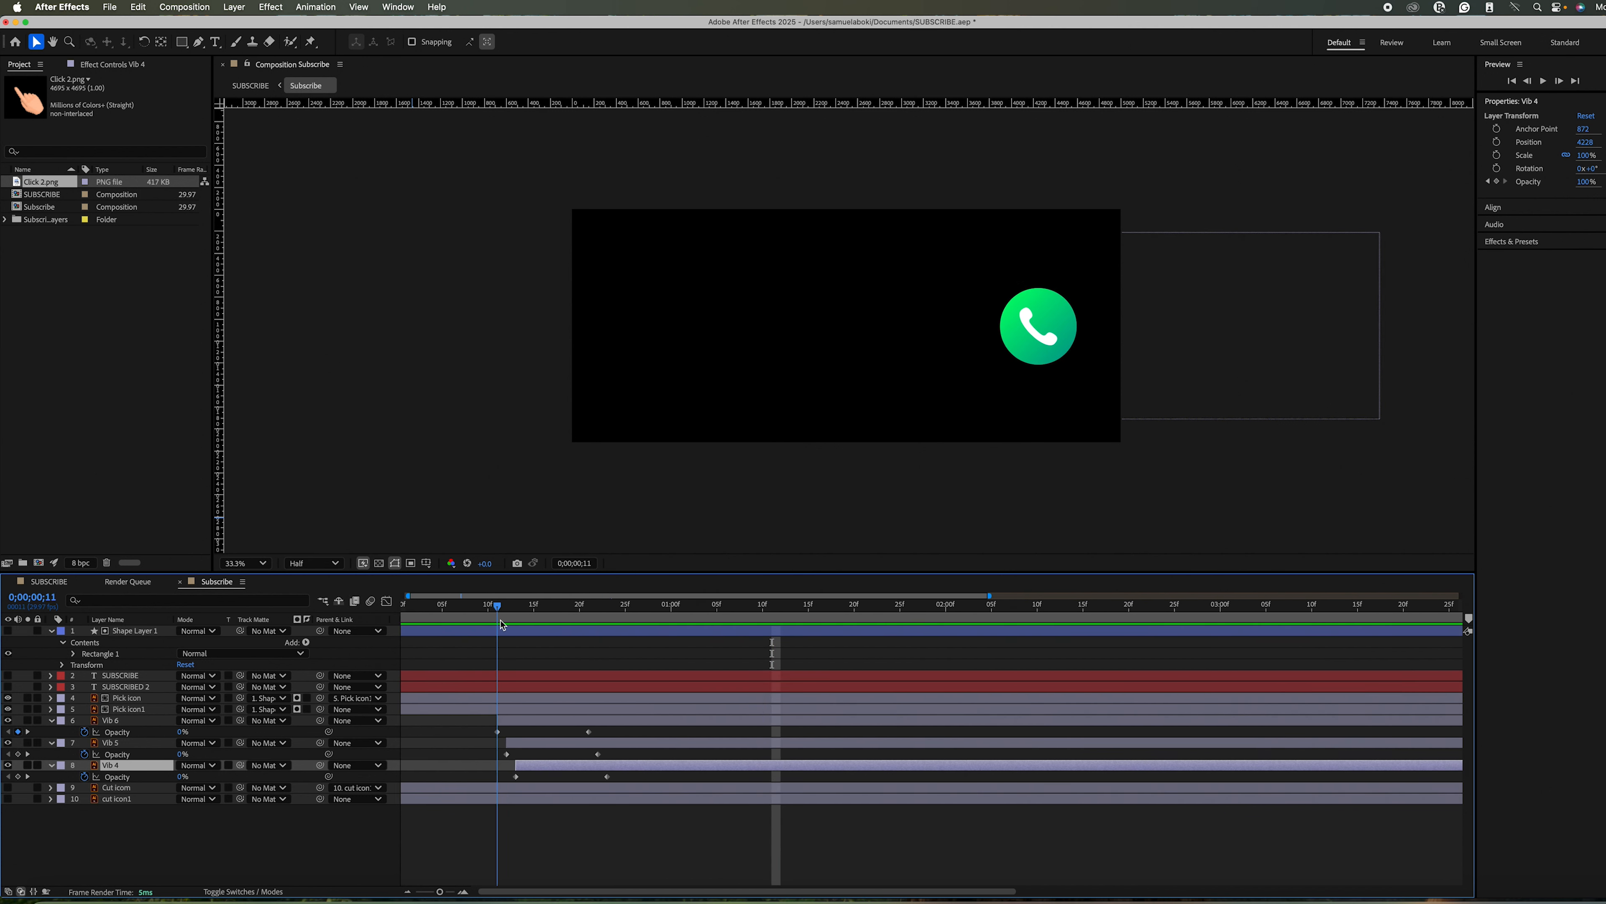
{"action": "key", "text": "space"}
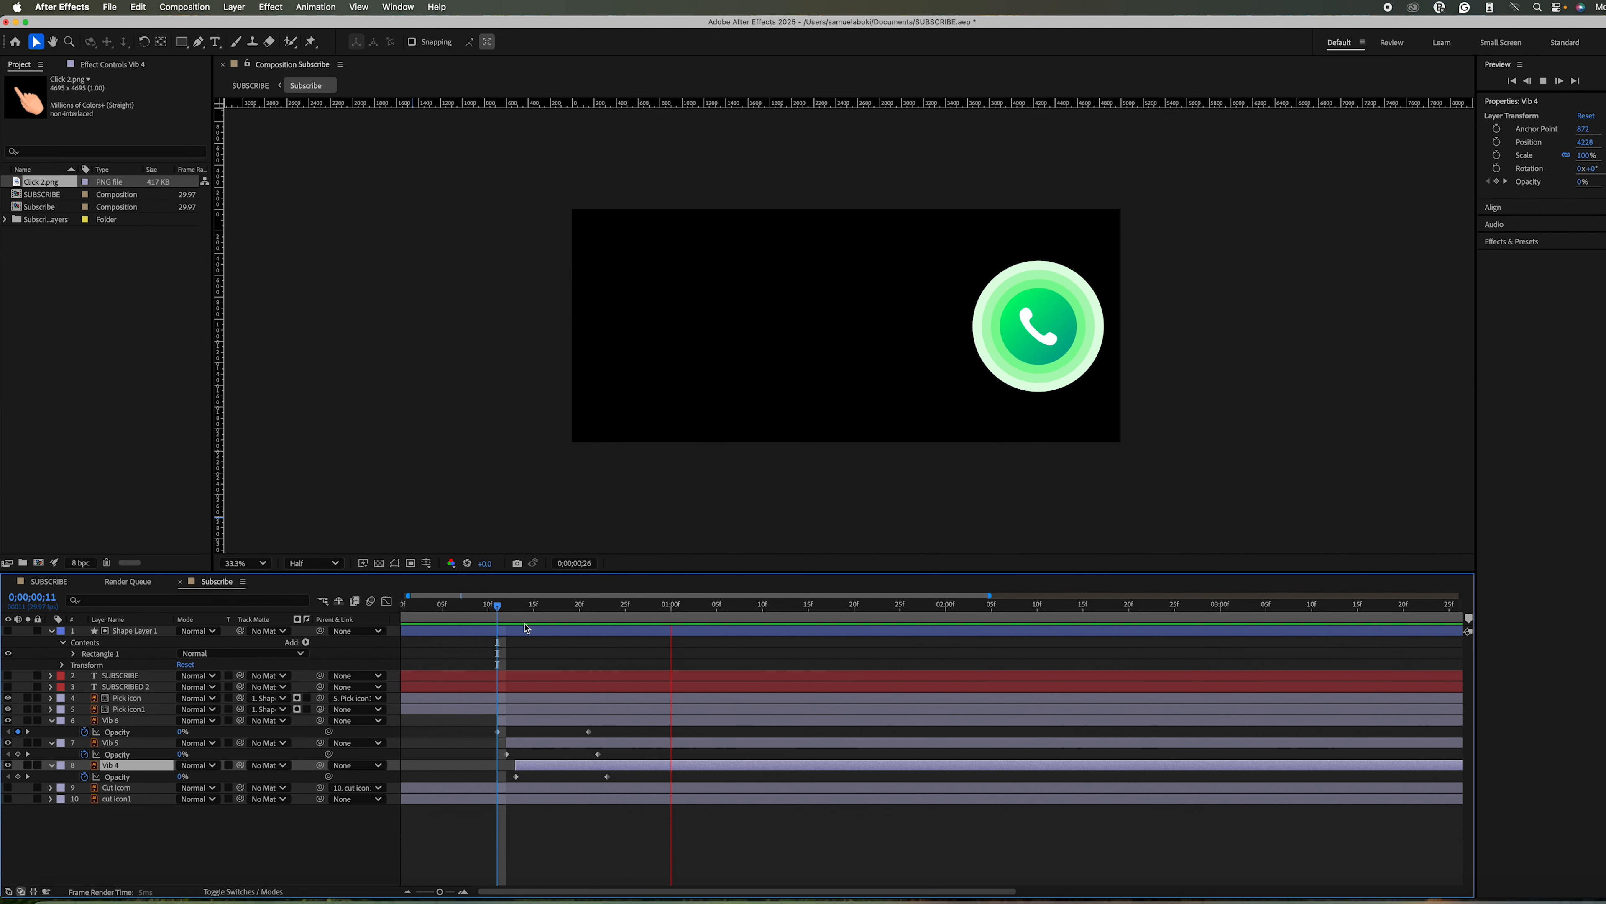
{"action": "key", "text": "space"}
{"action": "left_click_drag", "start_coordinate": [717, 606], "coordinate": [478, 615]}
{"action": "key", "text": "space"}
{"action": "key", "text": "space"}
{"action": "left_click_drag", "start_coordinate": [736, 606], "coordinate": [536, 633]}
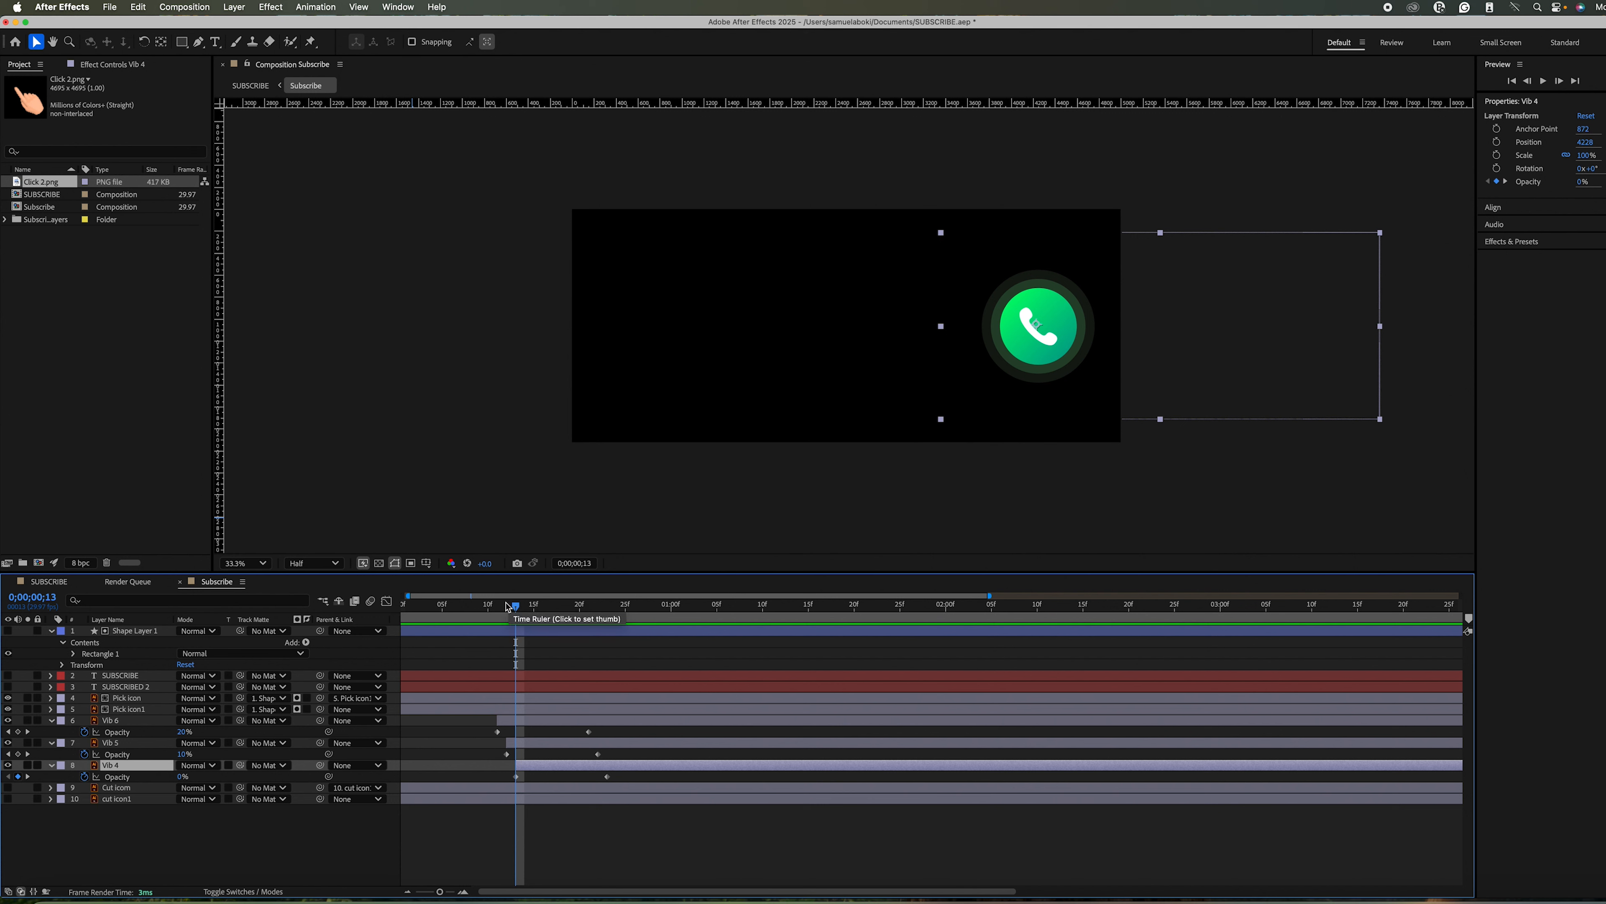
Add the expression loopOut("pingpong") to the Opacity of Vib 6, with the current time at frame 11.
{"action": "left_click_drag", "start_coordinate": [516, 606], "coordinate": [499, 617]}
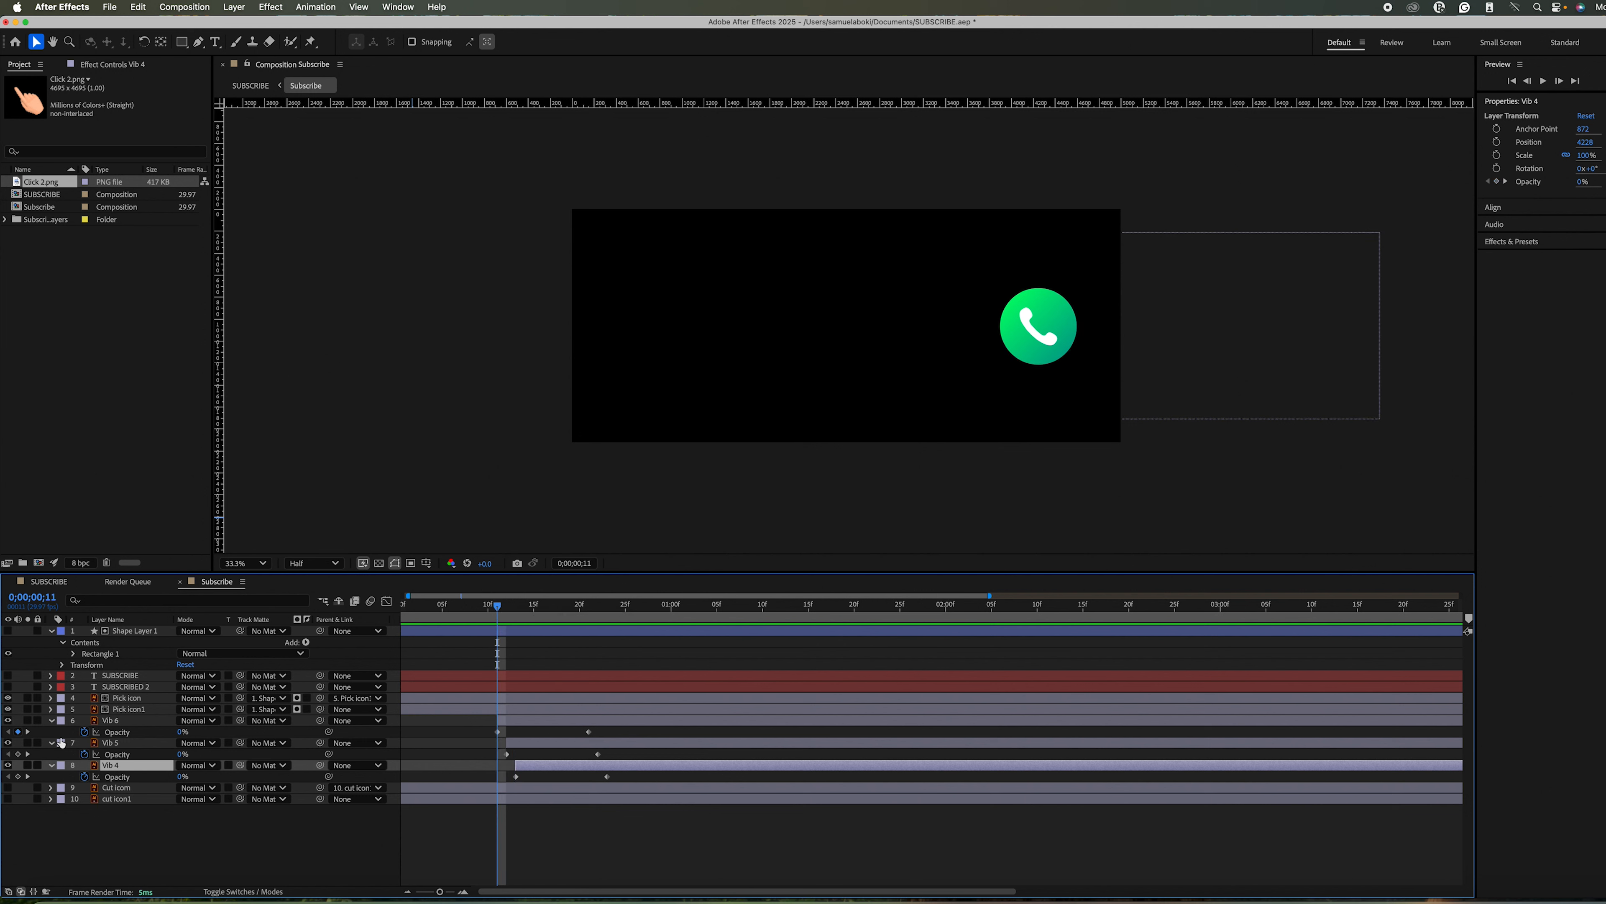
{"action": "left_click", "coordinate": [84, 732], "text": "alt"}
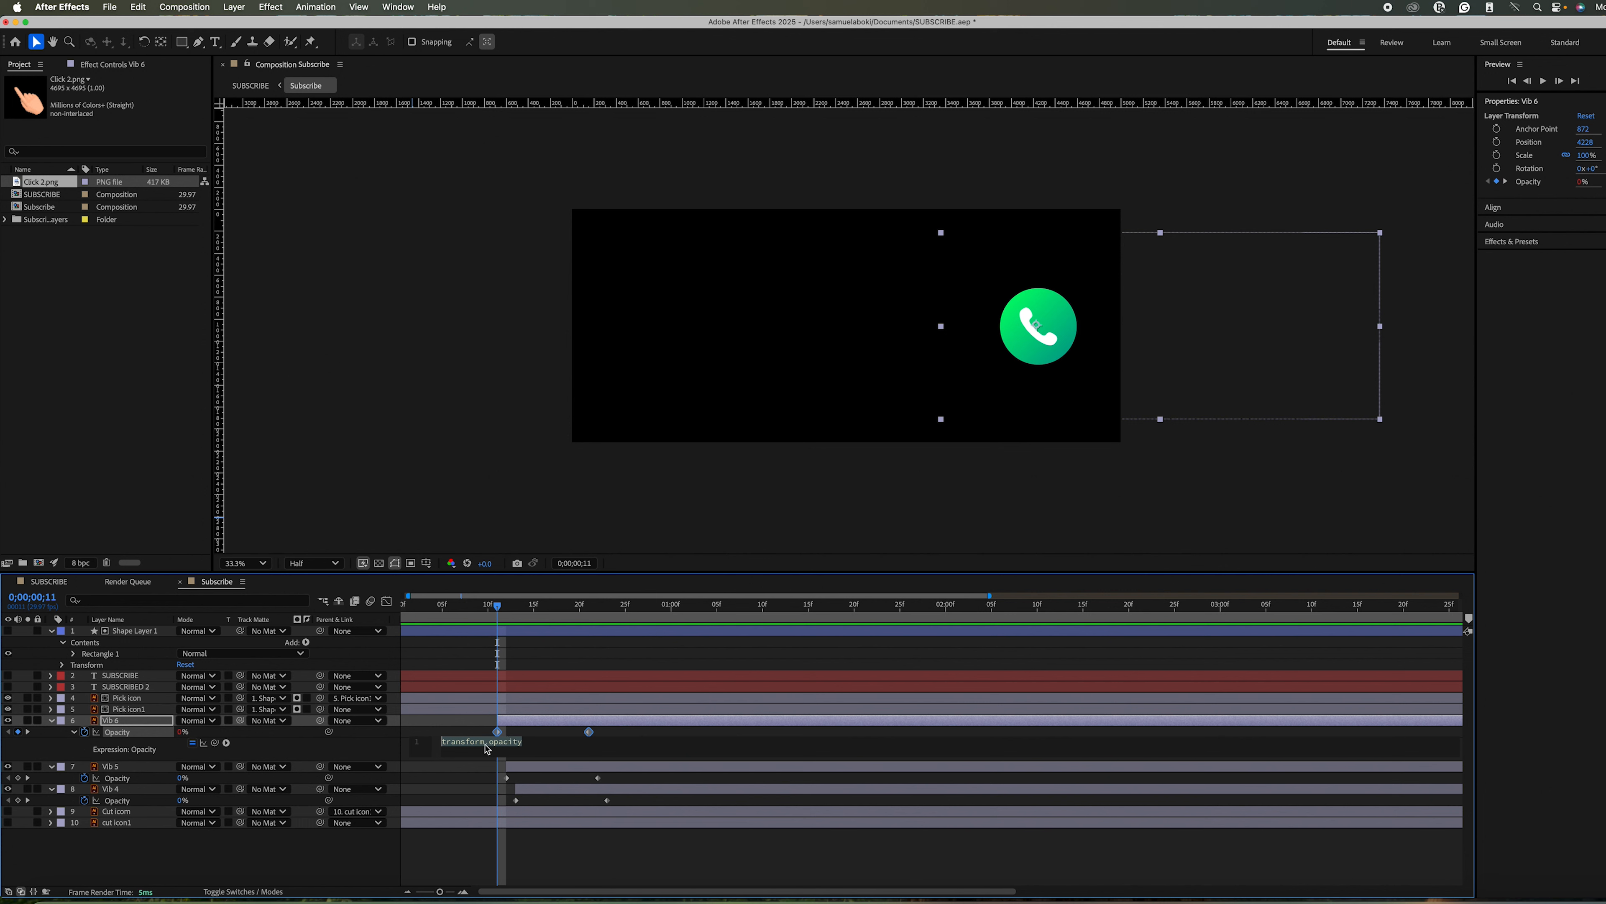
{"action": "type", "text": "loo"}
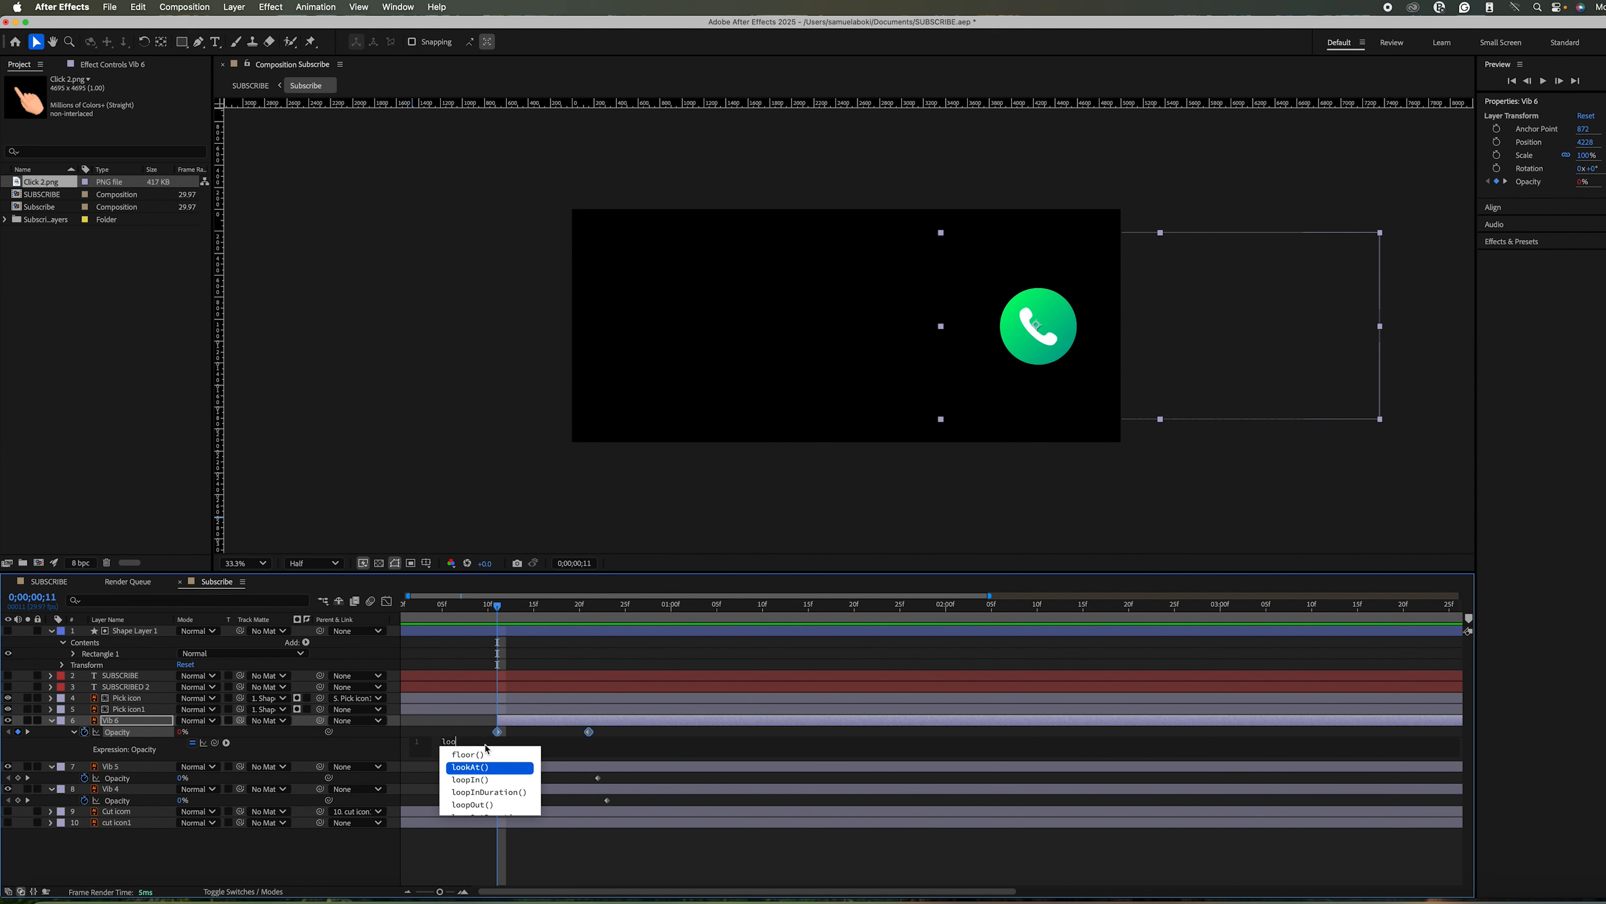
{"action": "type", "text": "pO"}
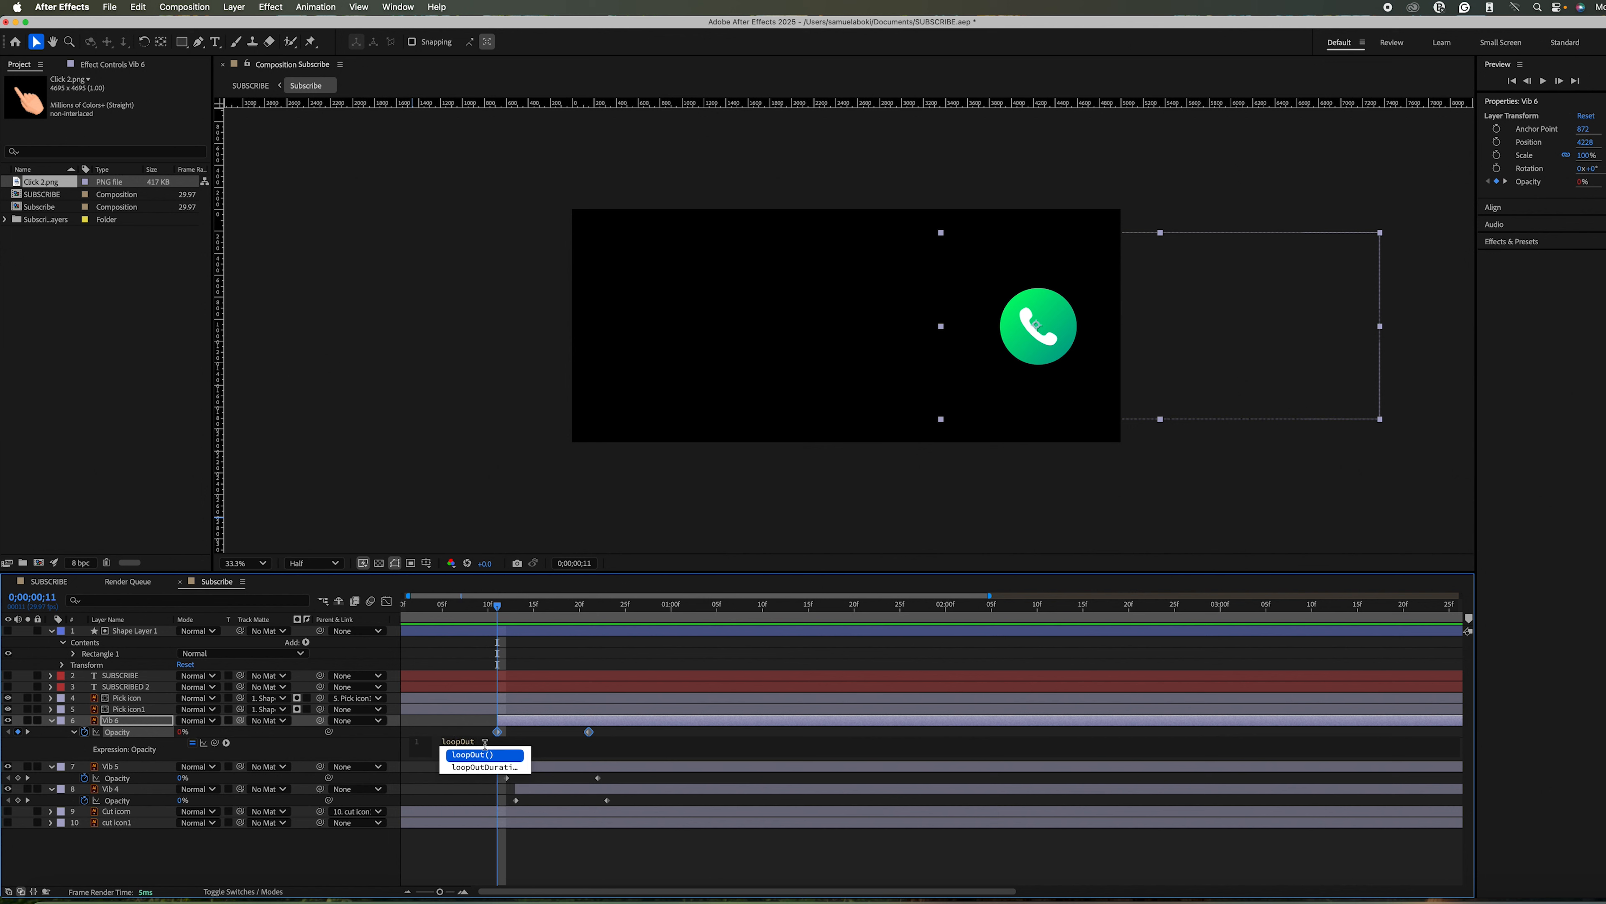
{"action": "type", "text": "ut"}
{"action": "key", "text": "Return"}
{"action": "type", "text": "\""}
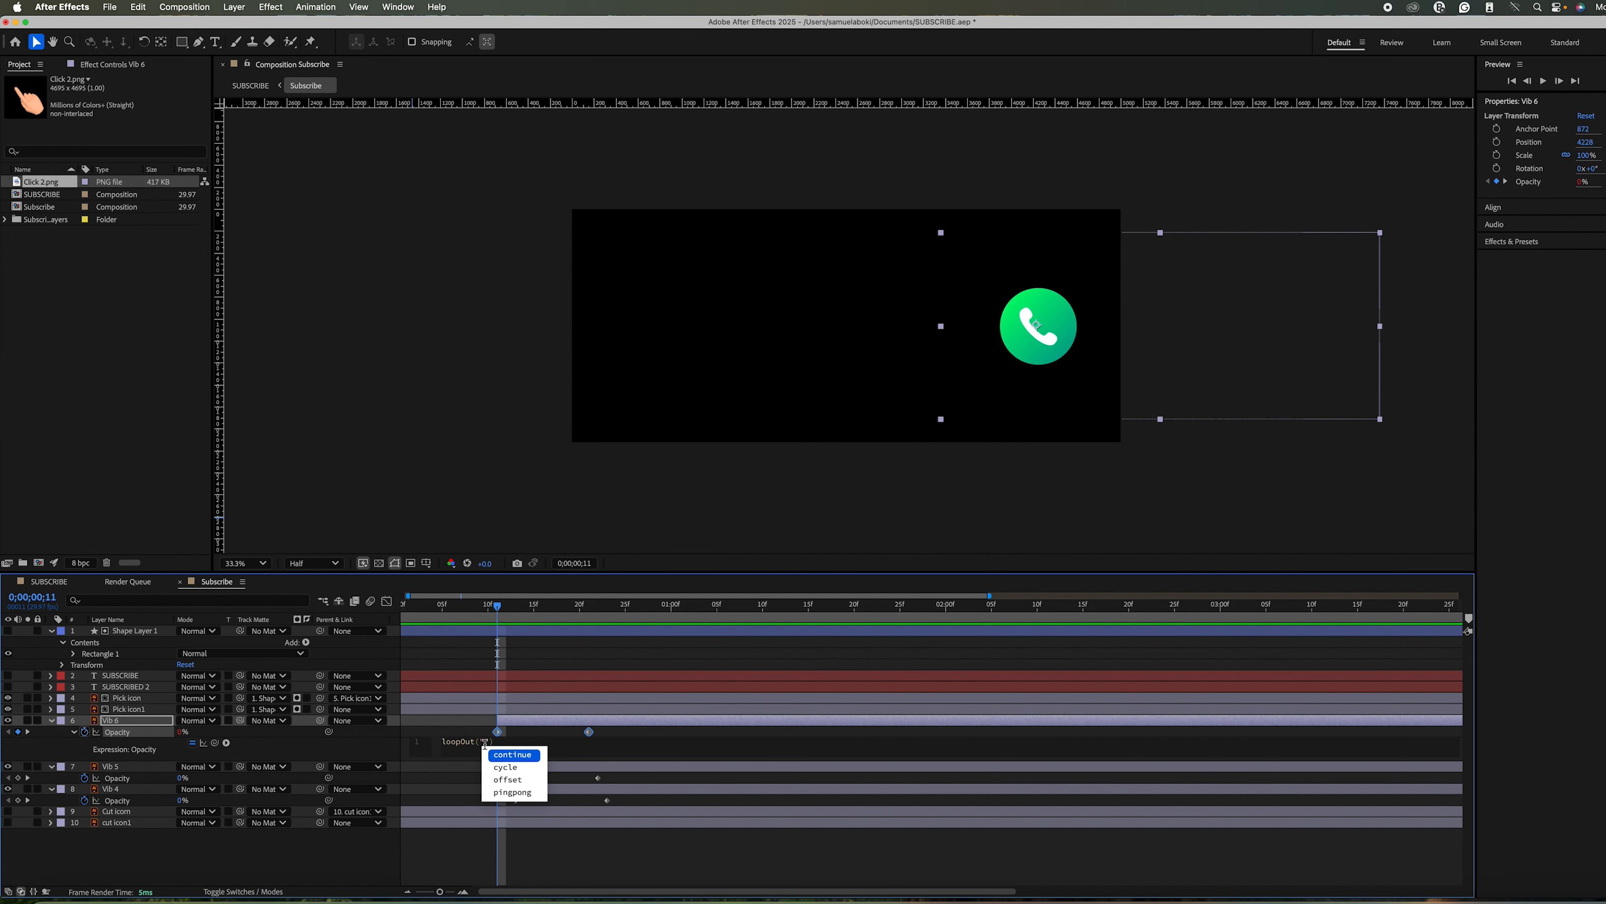
{"action": "type", "text": "pingpong"}
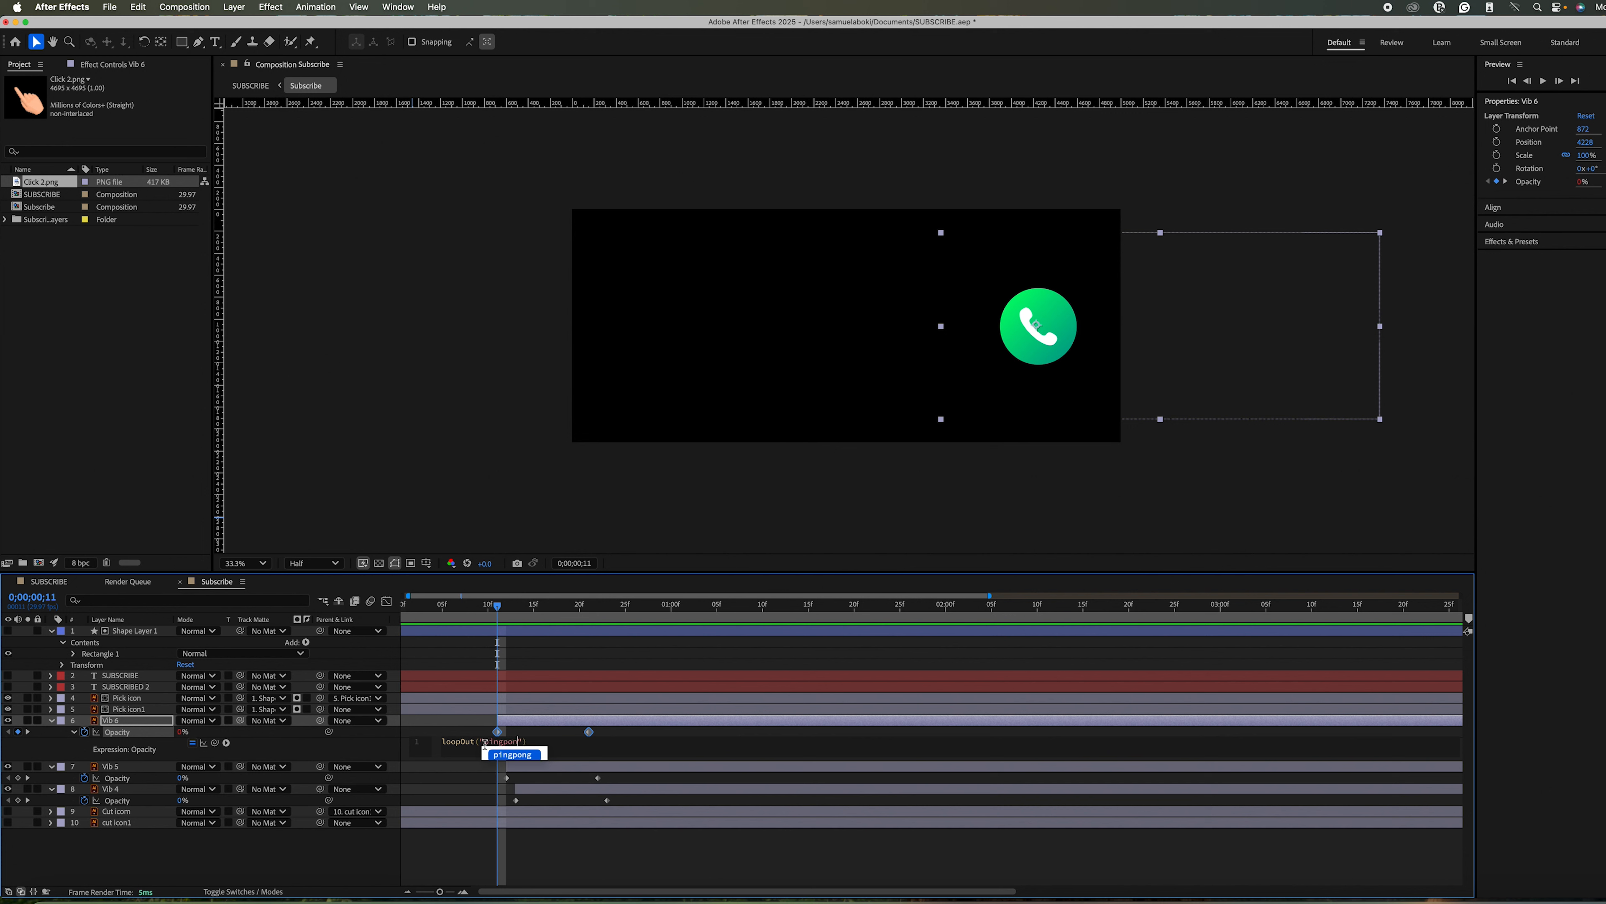
{"action": "left_click", "coordinate": [638, 751]}
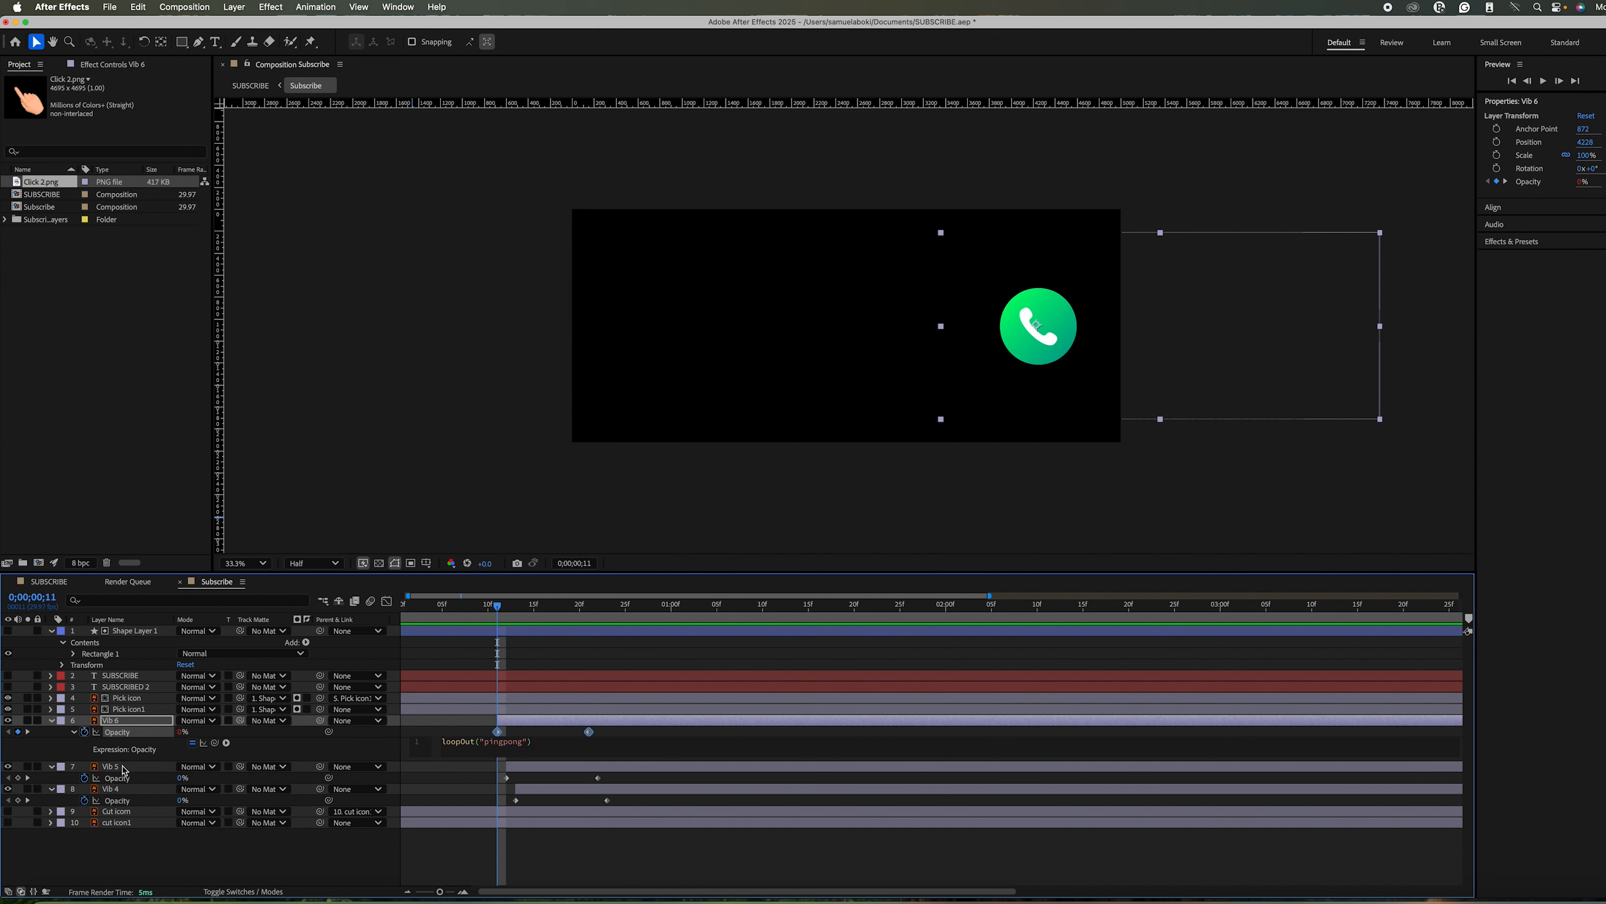
Add the expression loopOut("pingpong") to the Opacity of Vib 5.
{"action": "left_click", "coordinate": [135, 769]}
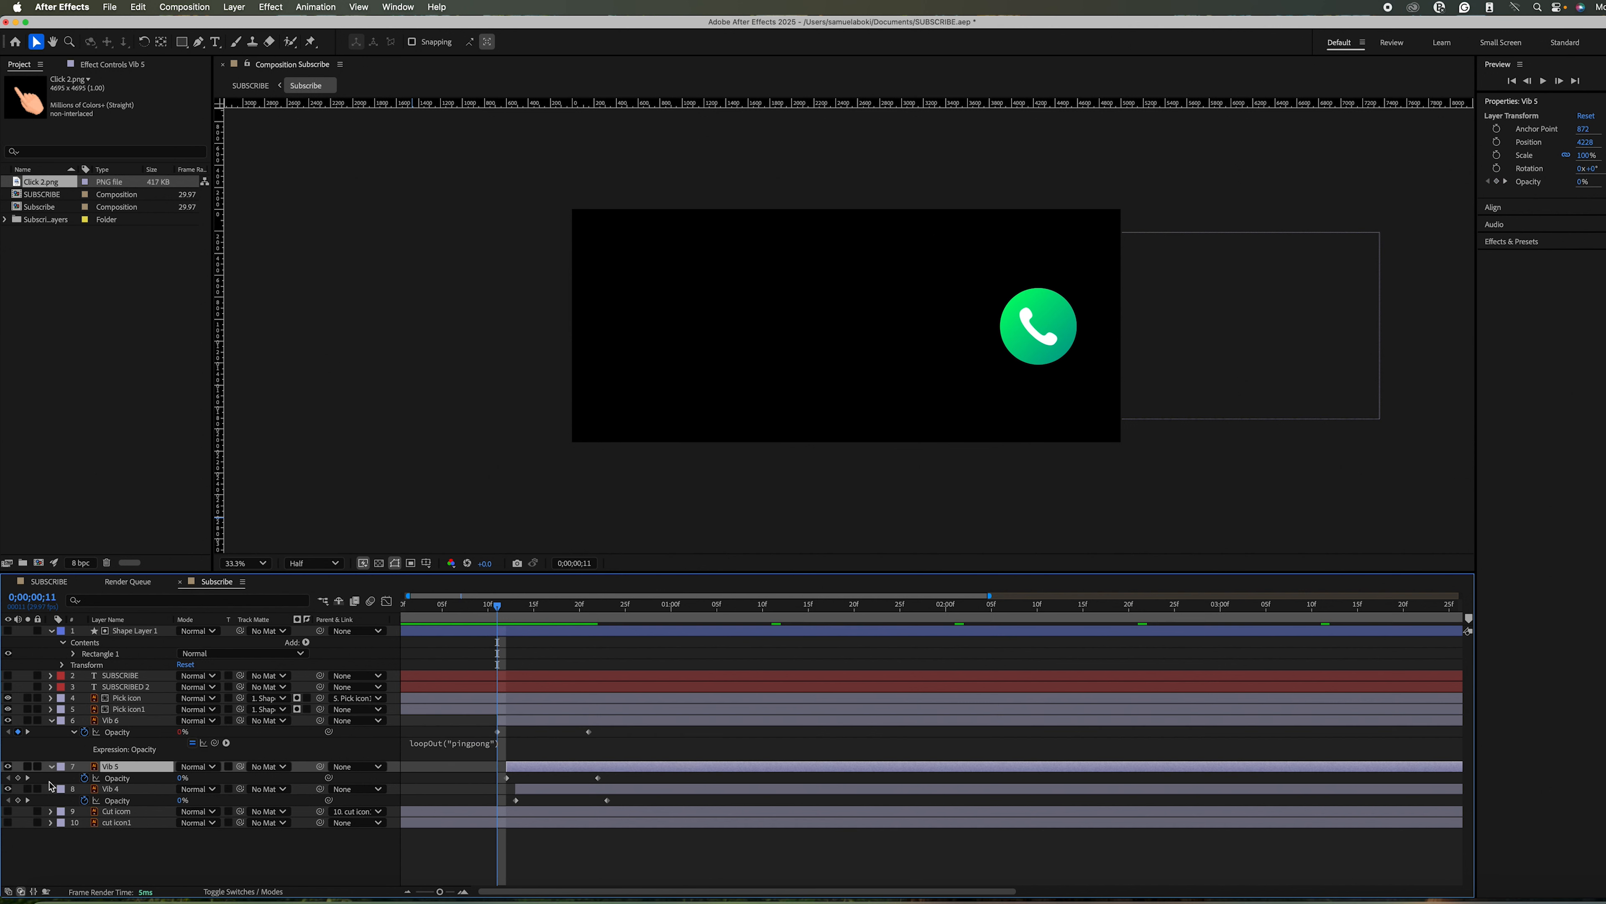
{"action": "left_click", "coordinate": [84, 778], "text": "alt"}
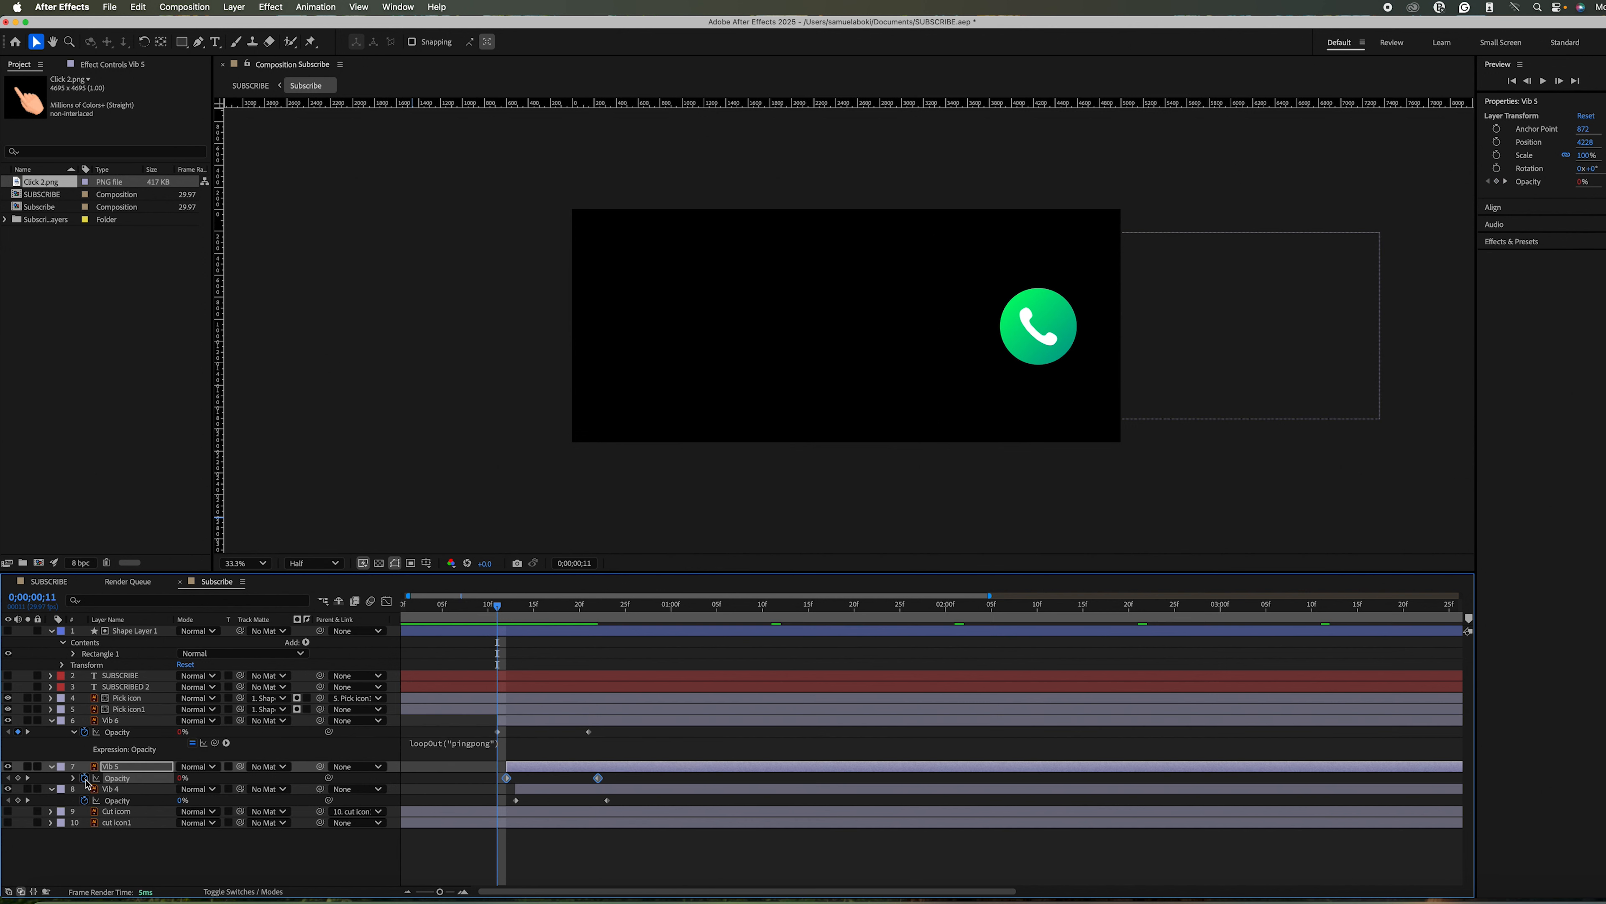
{"action": "type", "text": "l"}
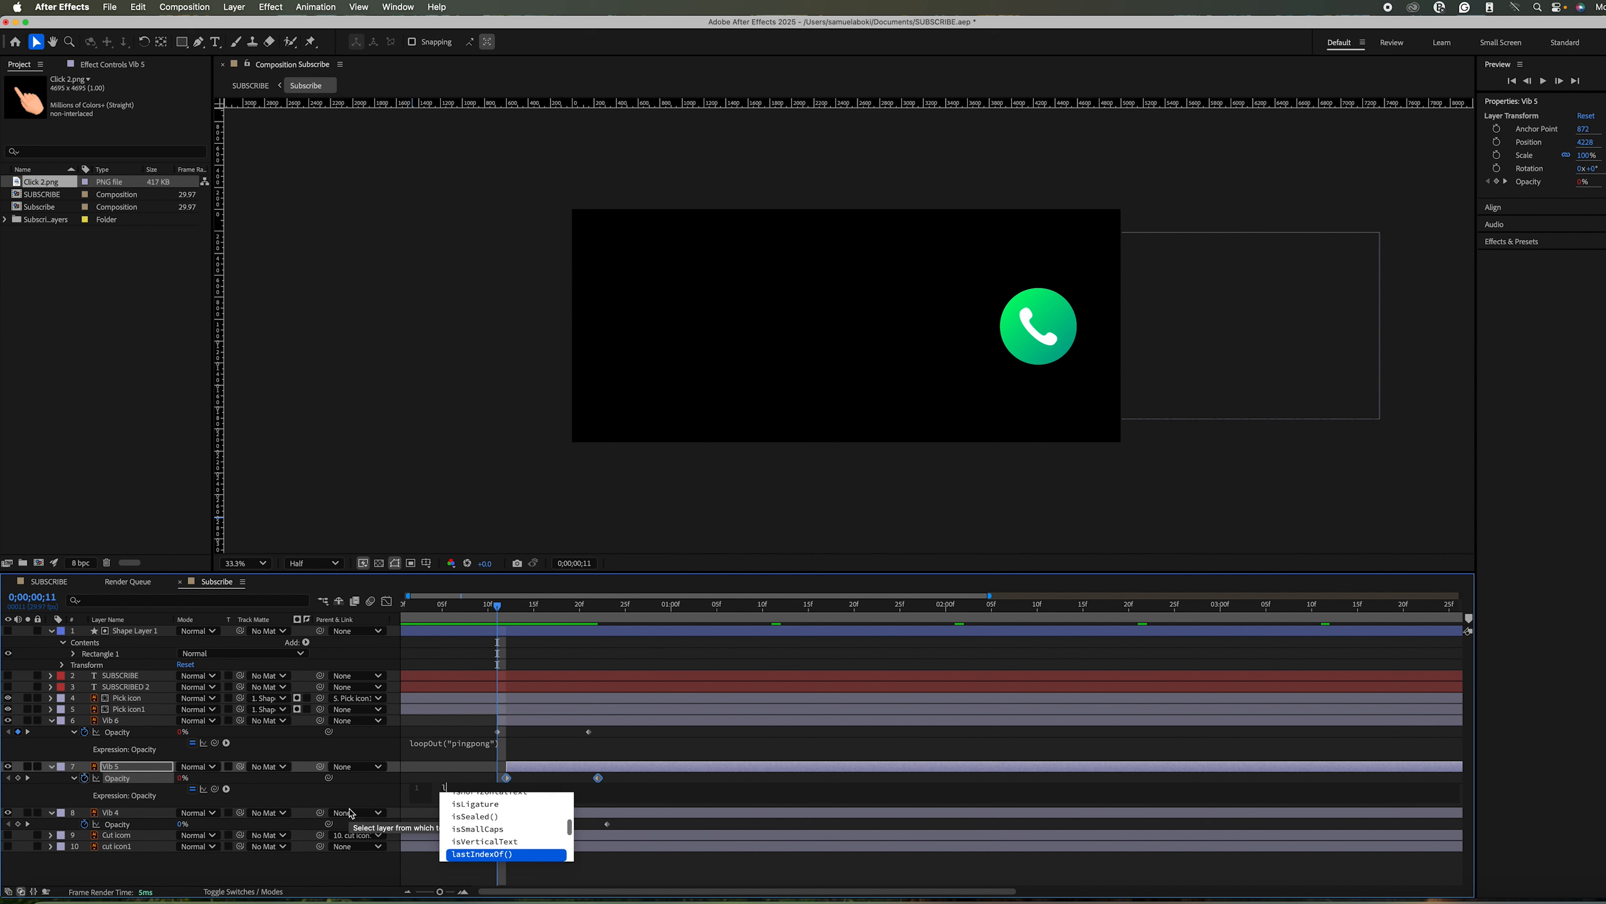
{"action": "type", "text": "oopOu"}
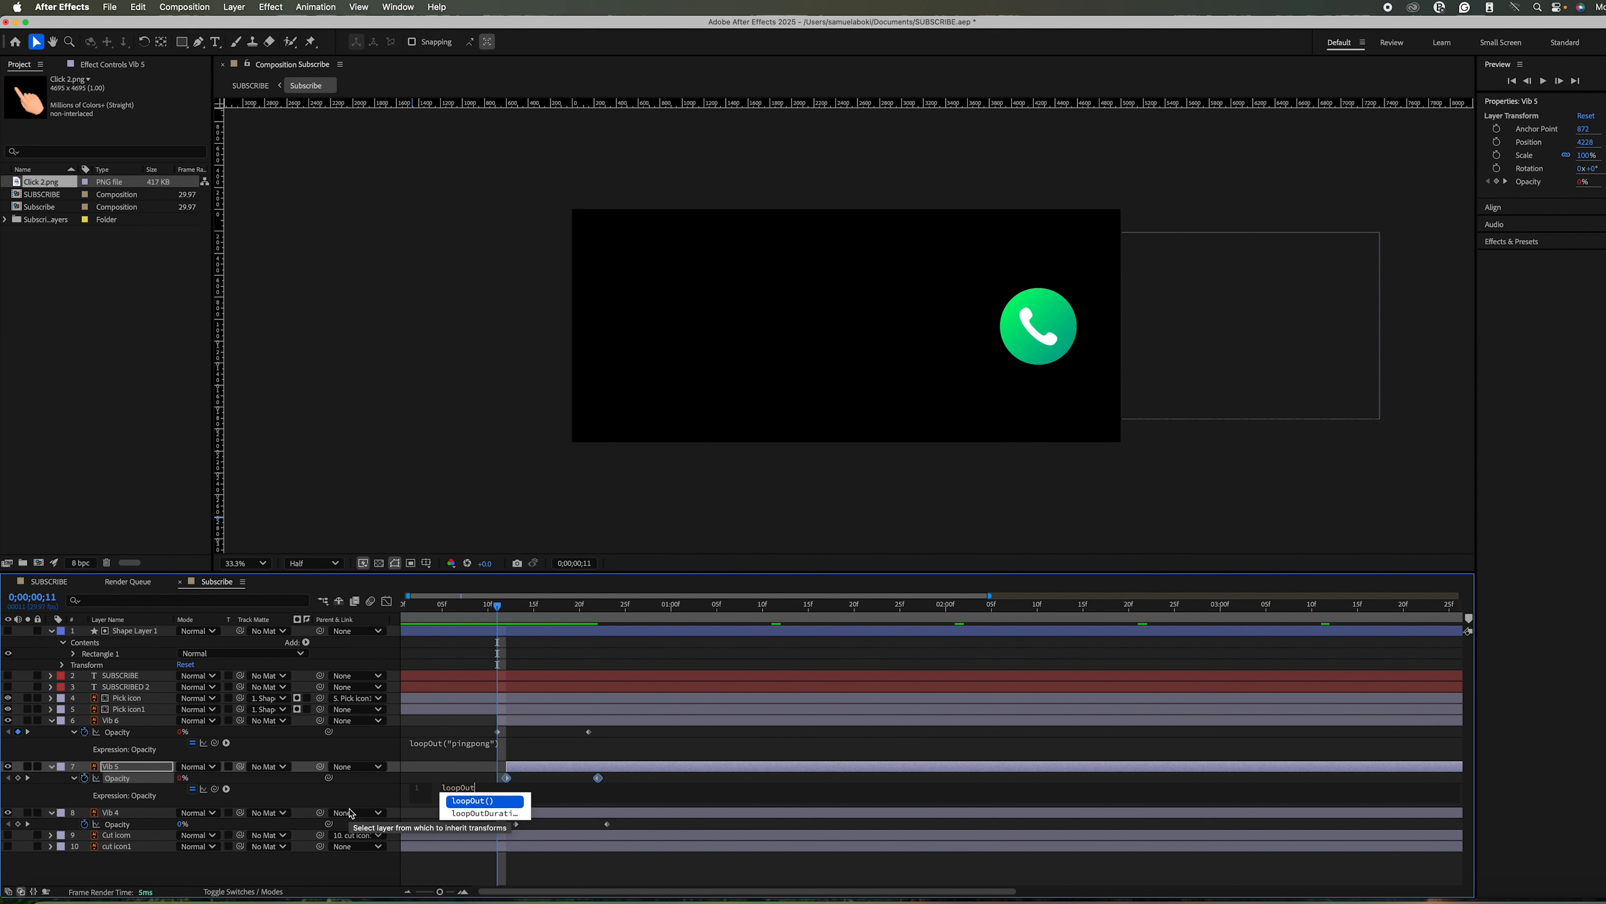
{"action": "type", "text": "t"}
{"action": "key", "text": "Return"}
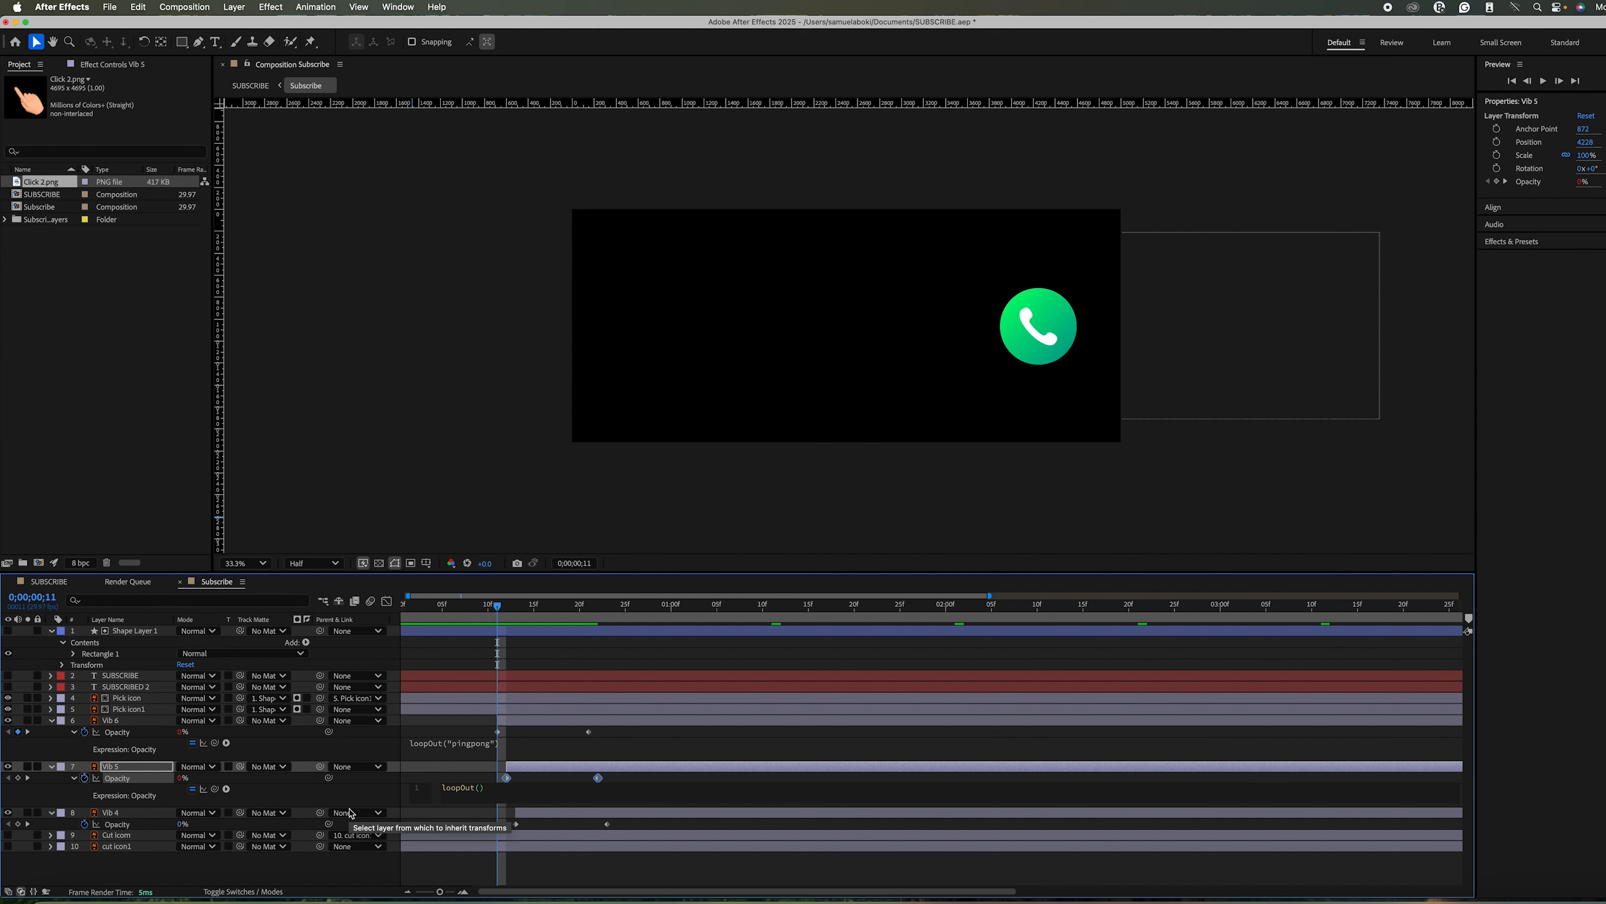
{"action": "type", "text": "\"pingpong"}
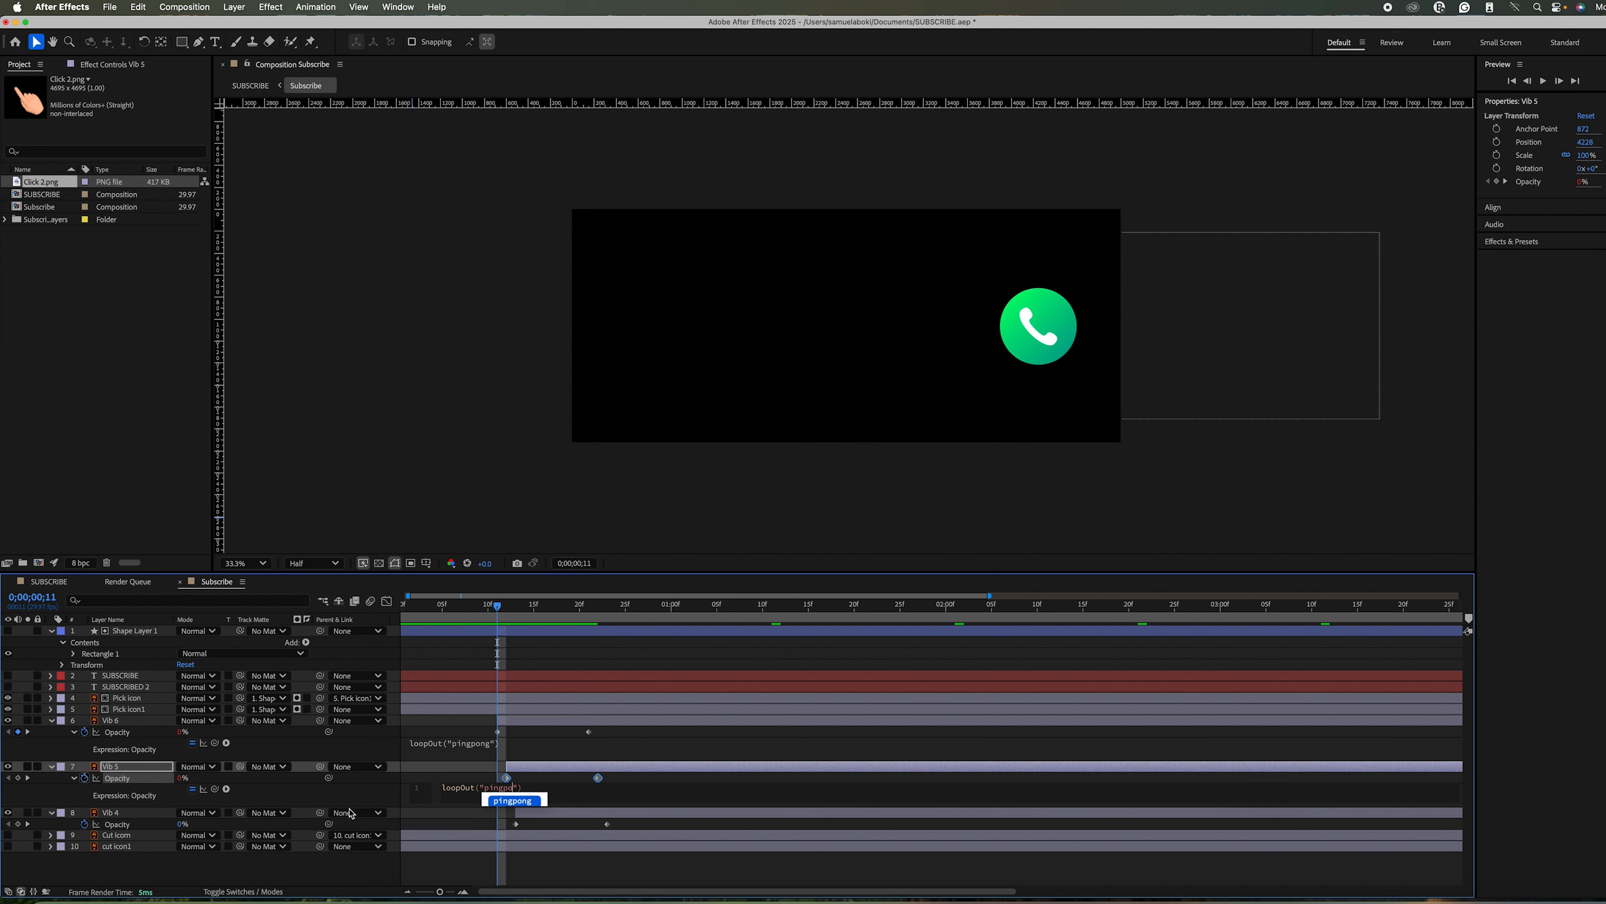
{"action": "left_click", "coordinate": [51, 812]}
Enable an expression on the Opacity of Vib 4 and enter loopout("pingpong").
{"action": "left_click", "coordinate": [50, 813]}
{"action": "left_click", "coordinate": [43, 812]}
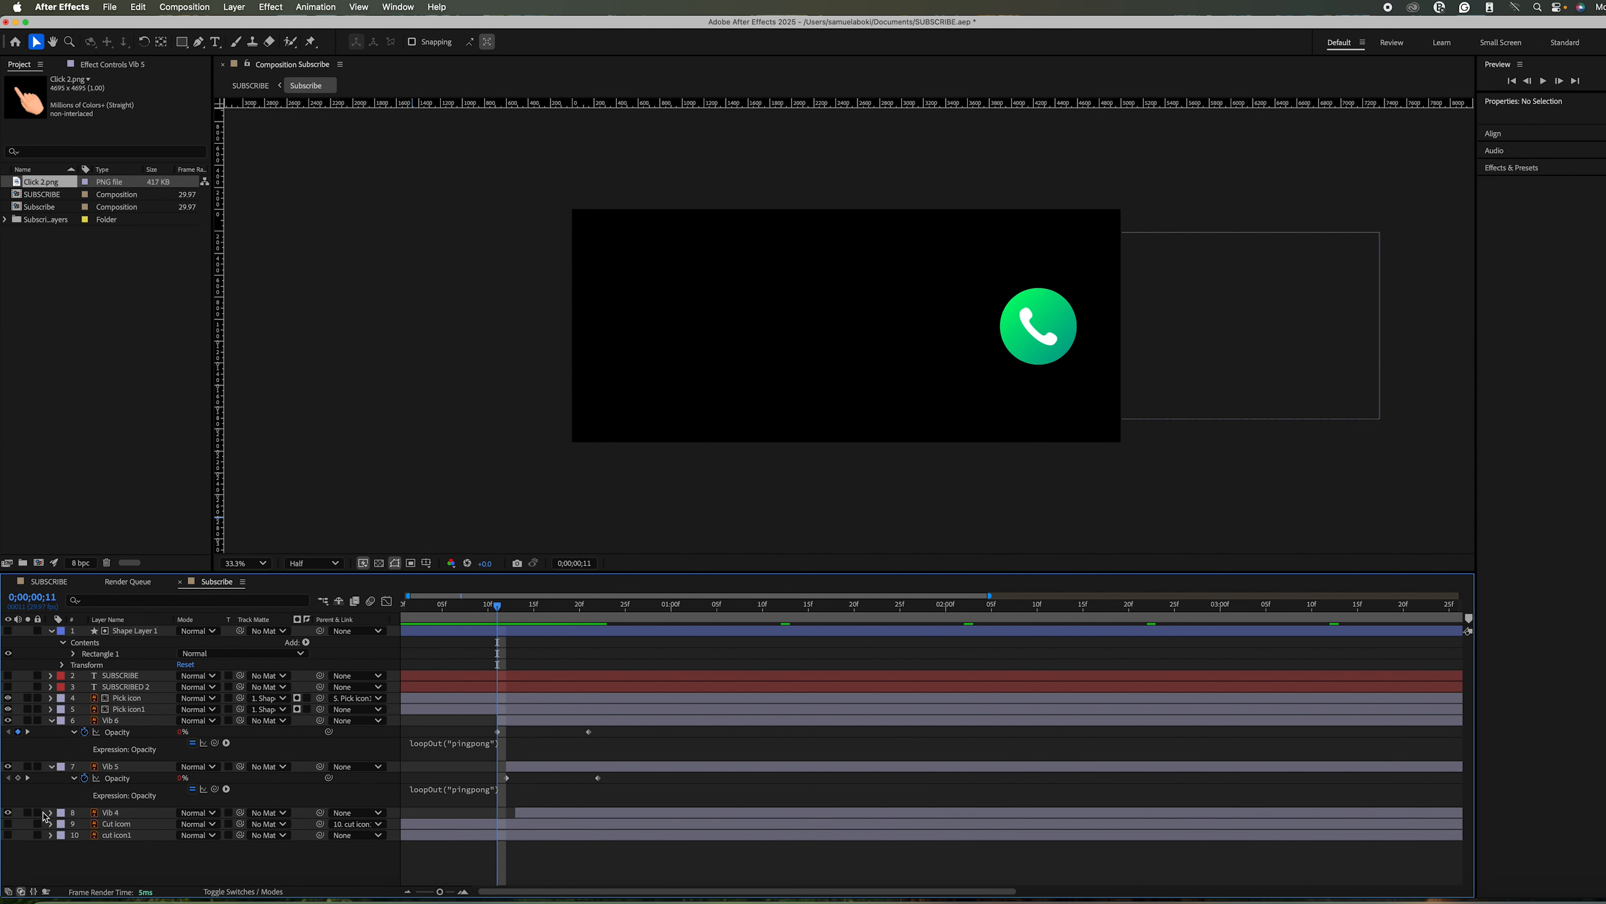
{"action": "left_click", "coordinate": [118, 816]}
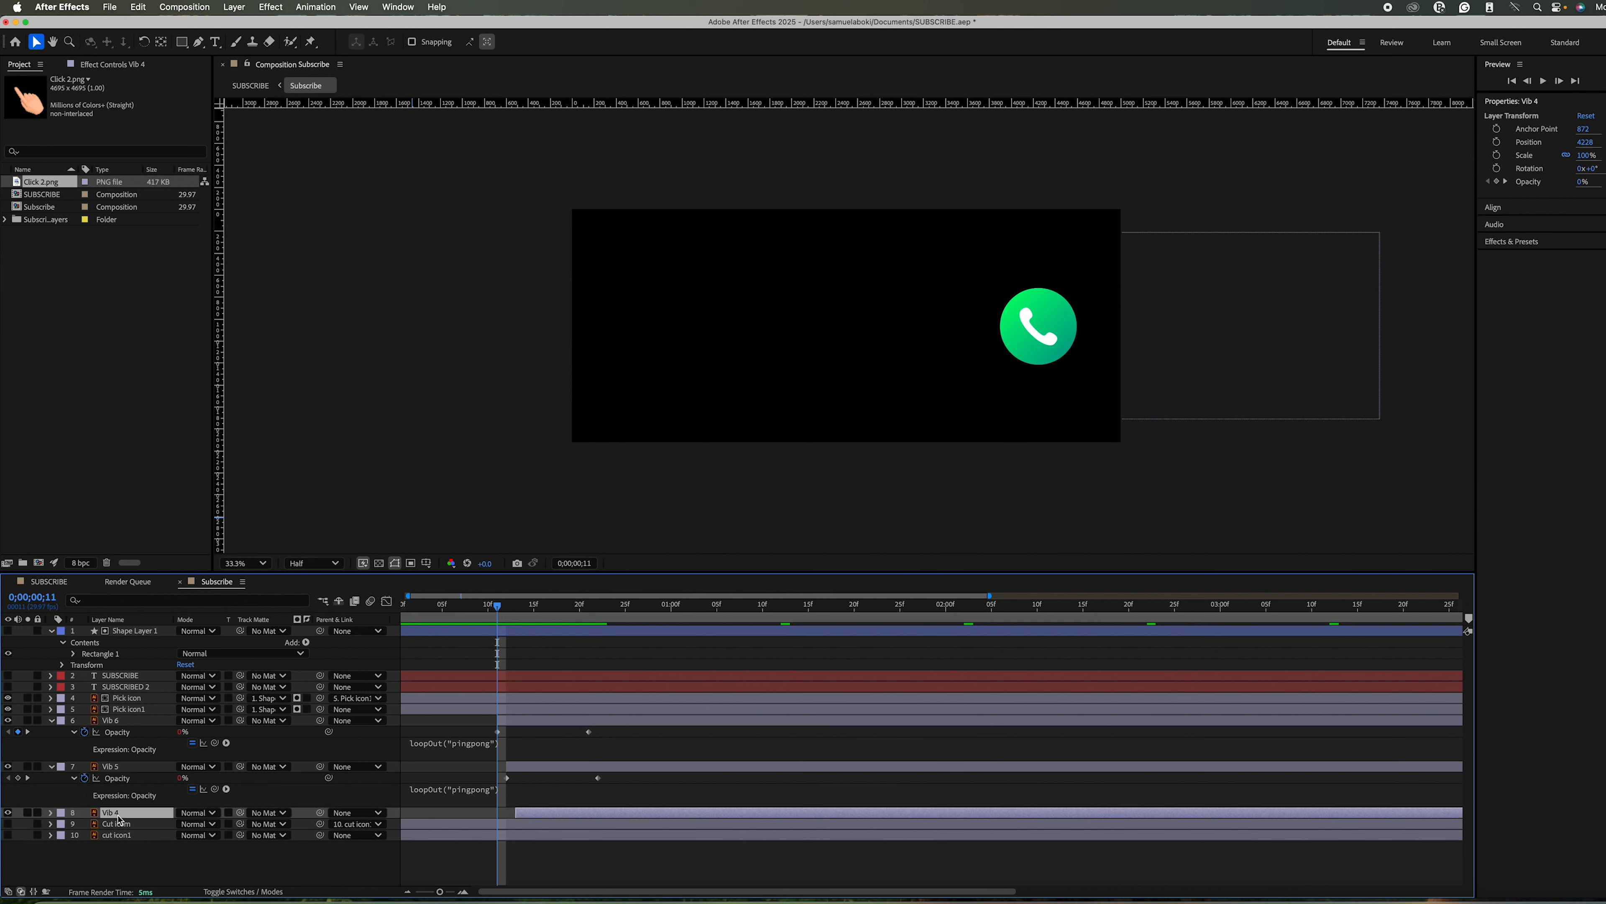
{"action": "key", "text": "t"}
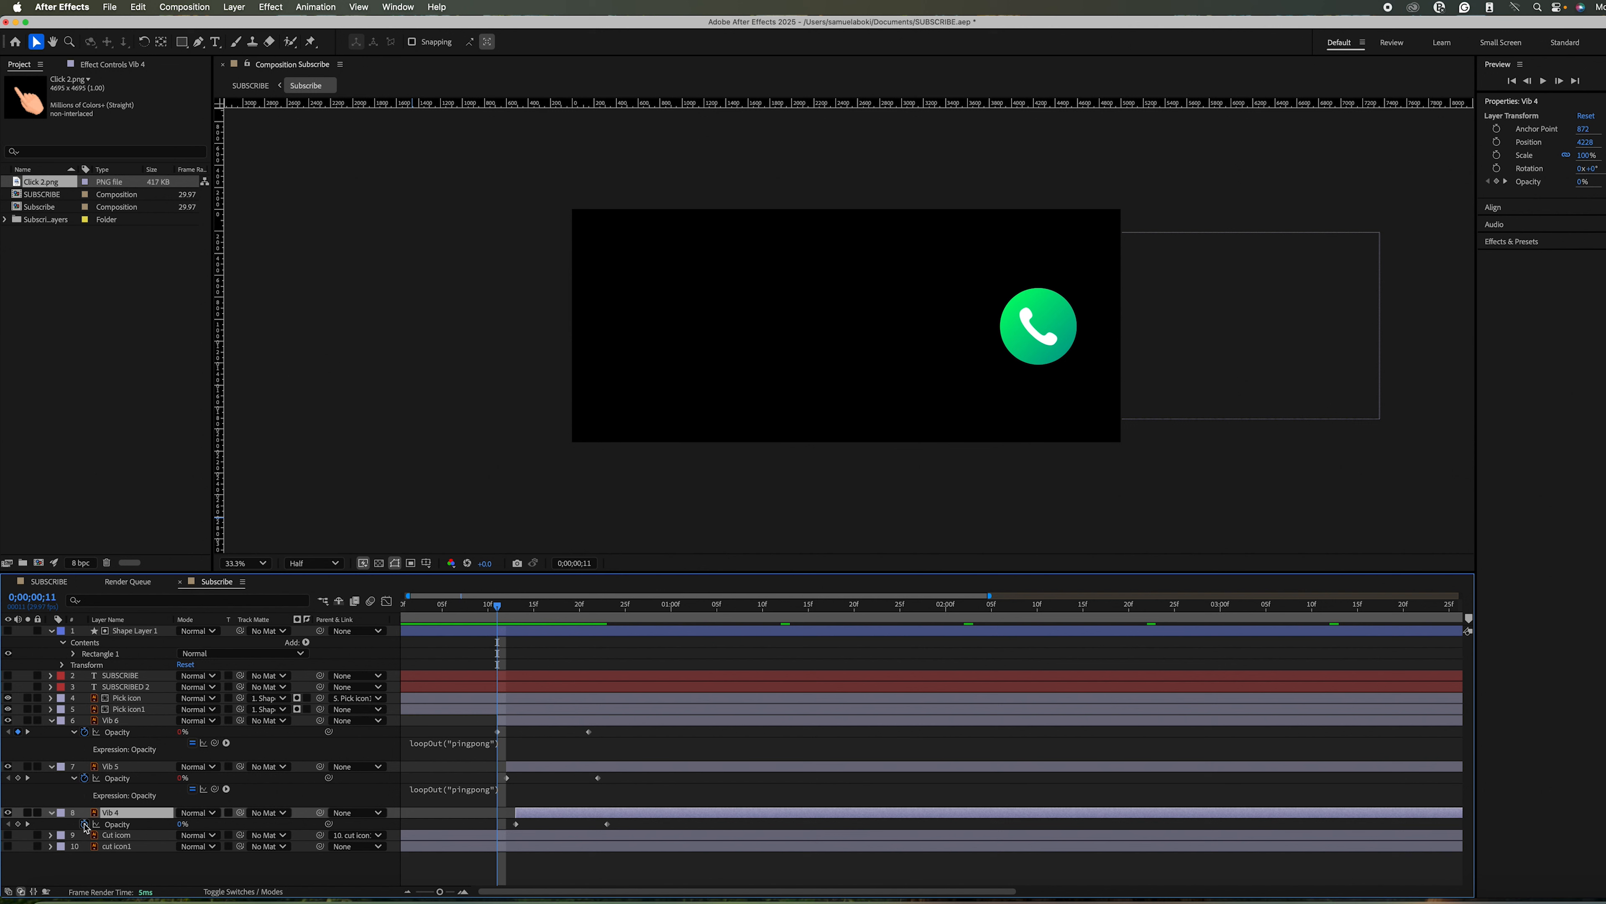
{"action": "left_click", "coordinate": [84, 823], "text": "alt"}
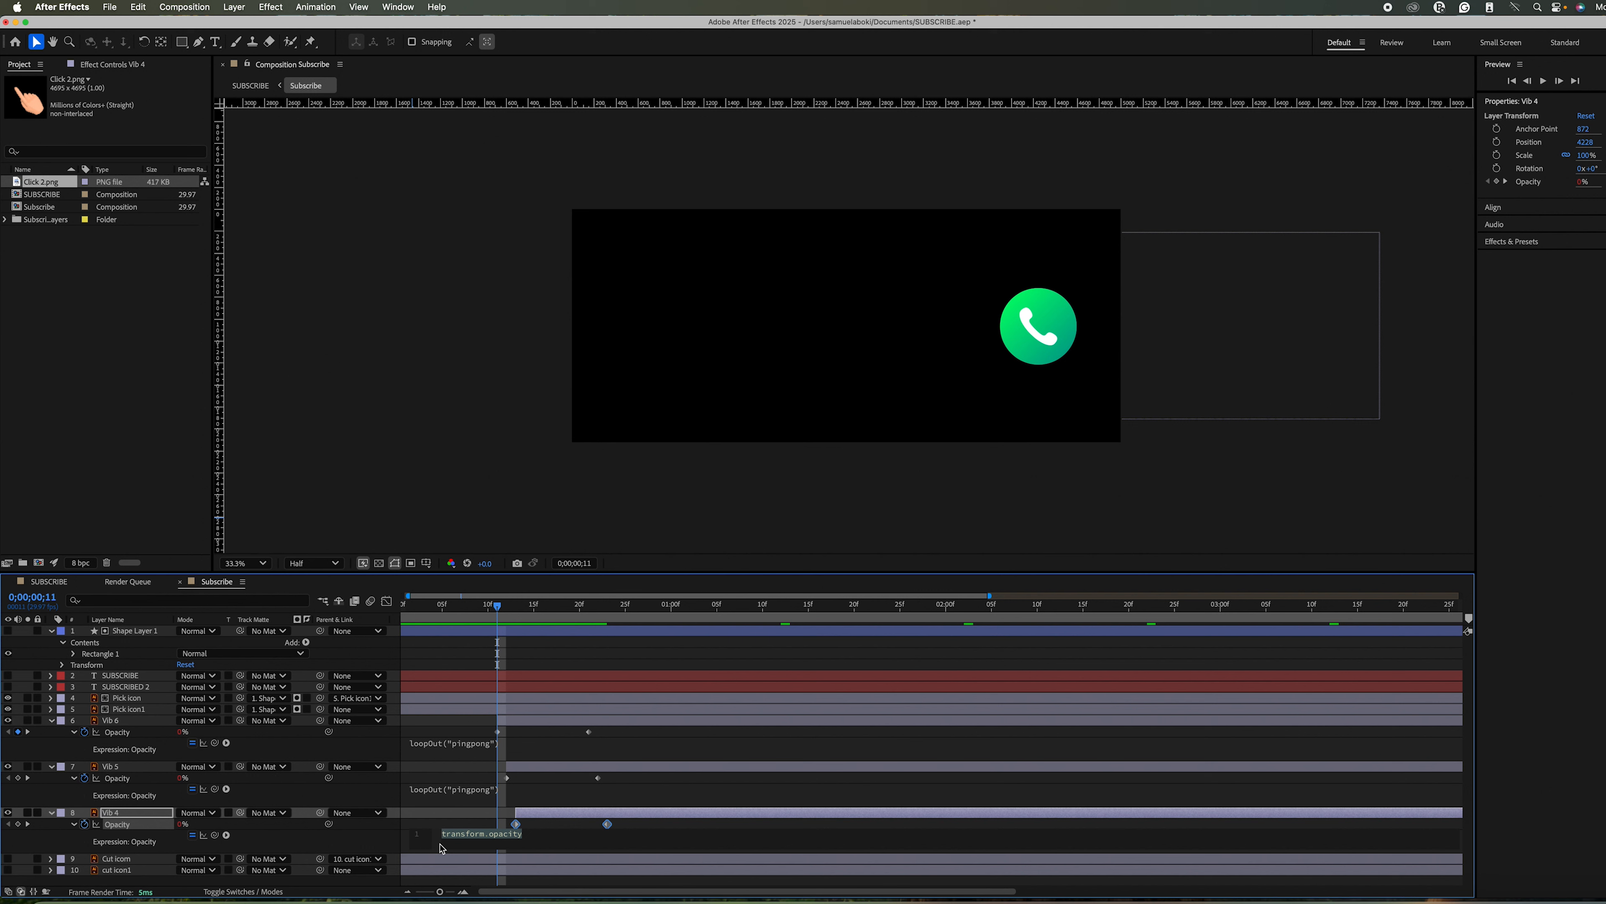
{"action": "type", "text": "l"}
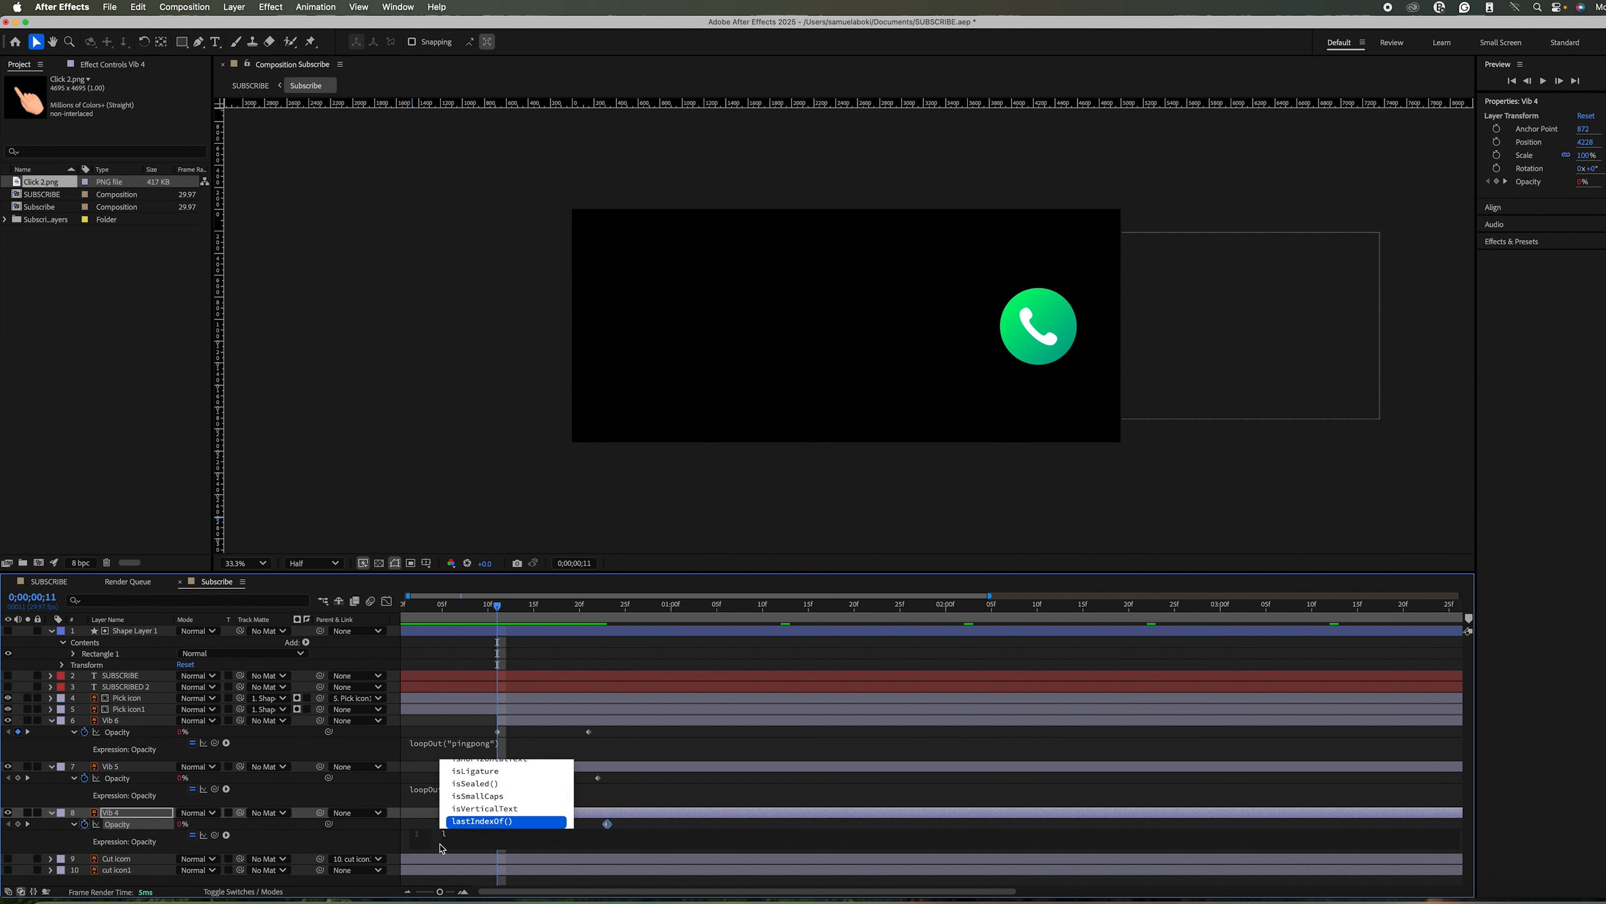
{"action": "type", "text": "oop"}
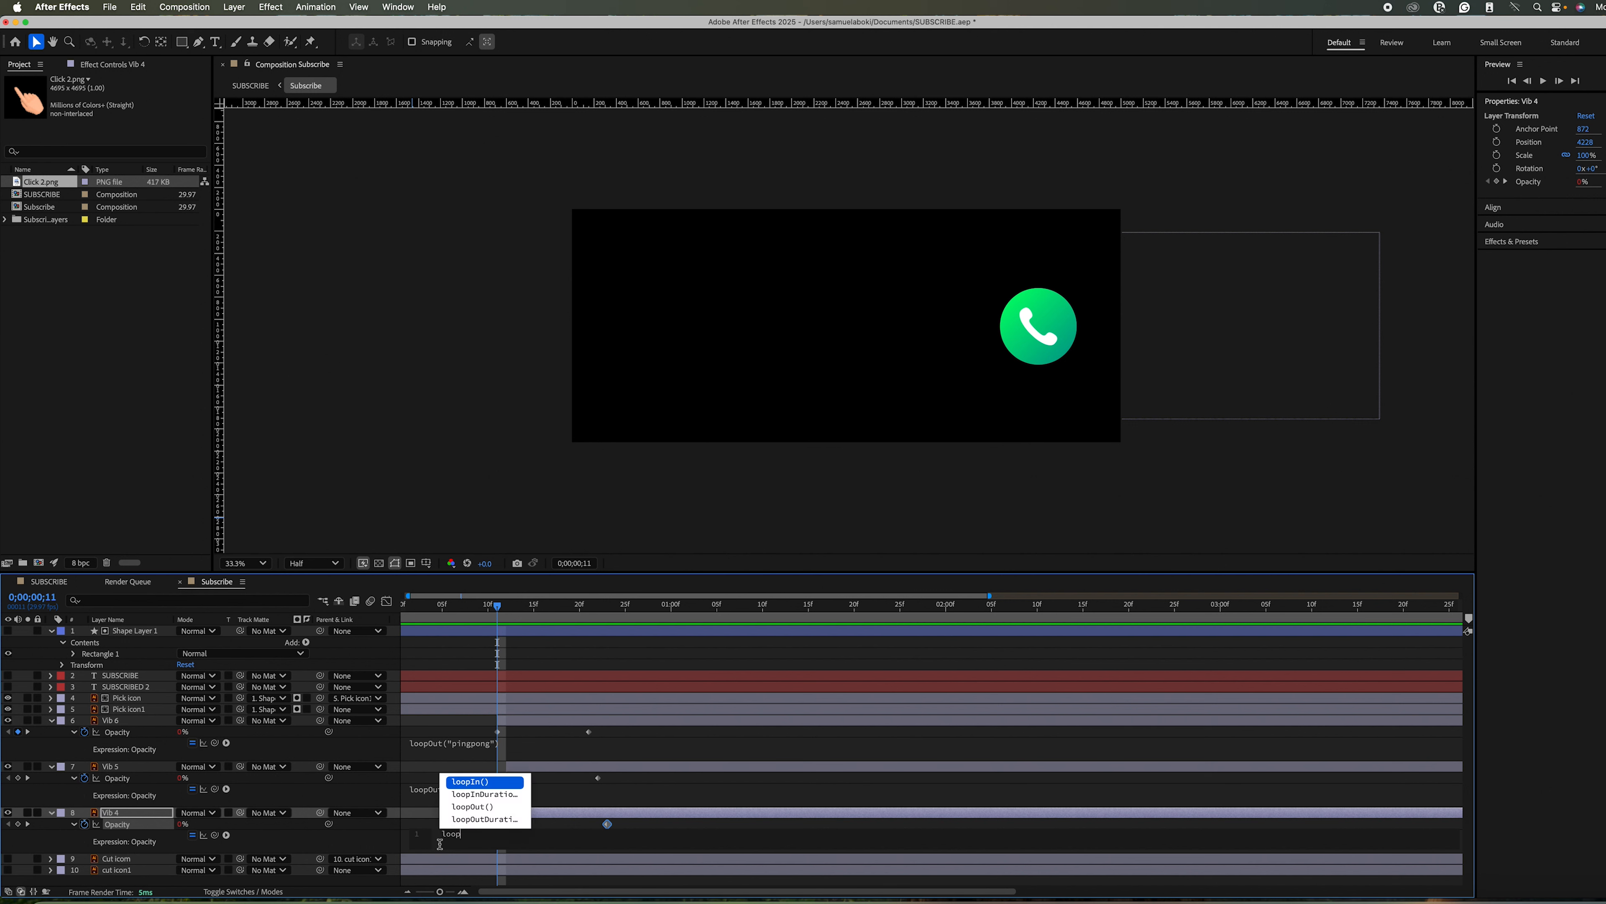
{"action": "type", "text": "out"}
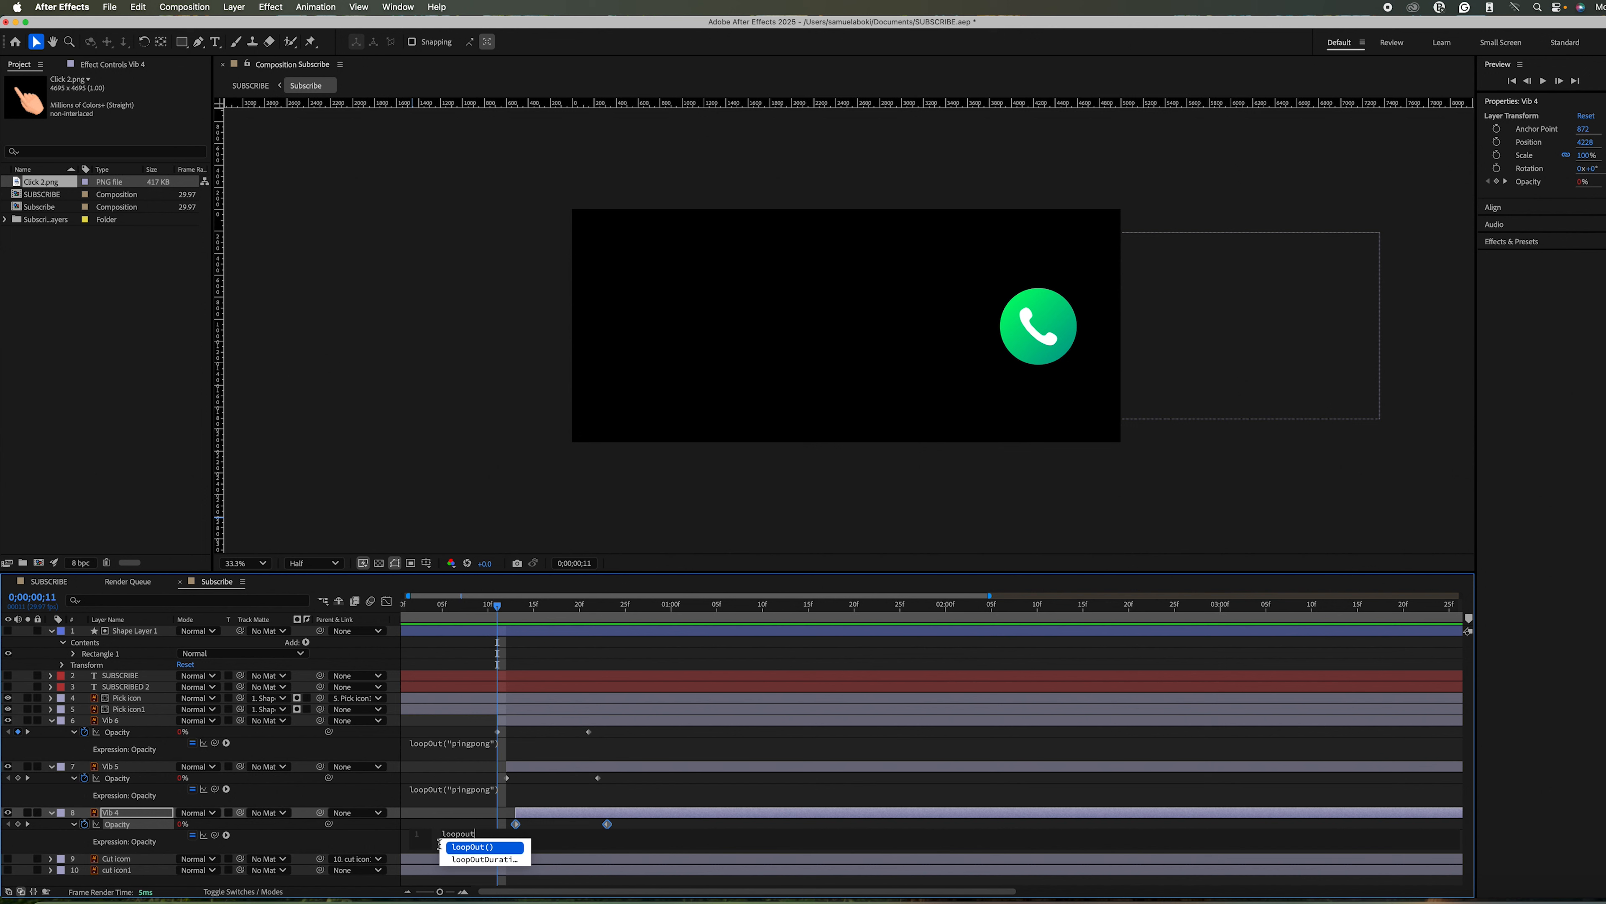
{"action": "type", "text": "("}
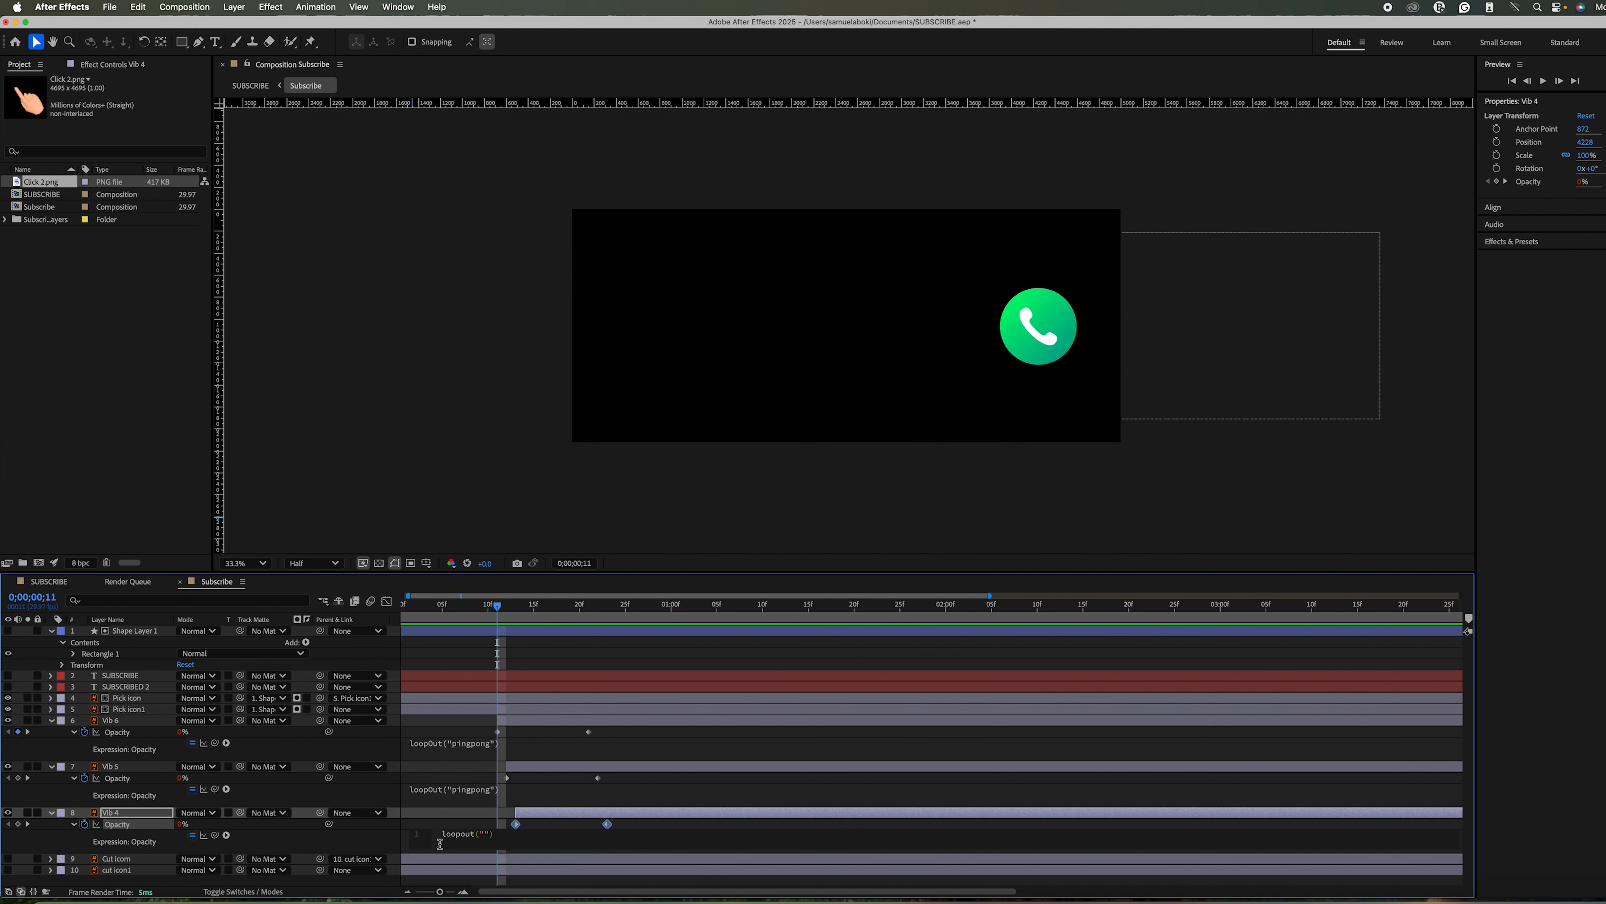
{"action": "type", "text": "\"pin"}
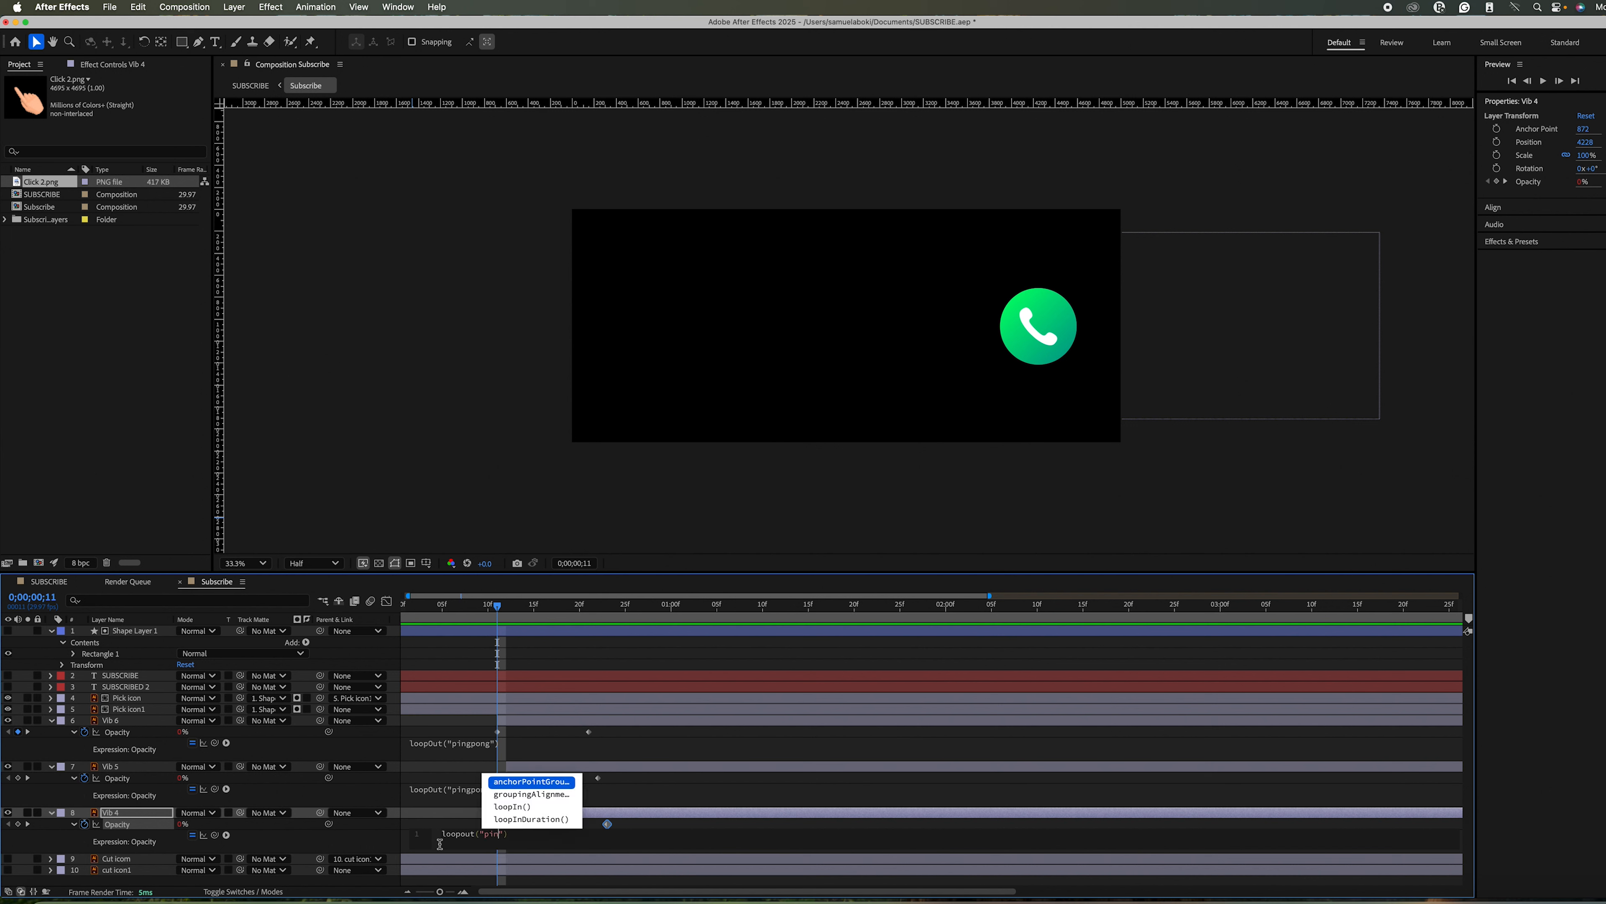
{"action": "type", "text": "p"}
{"action": "key", "text": "BackSpace"}
{"action": "type", "text": "gpong"}
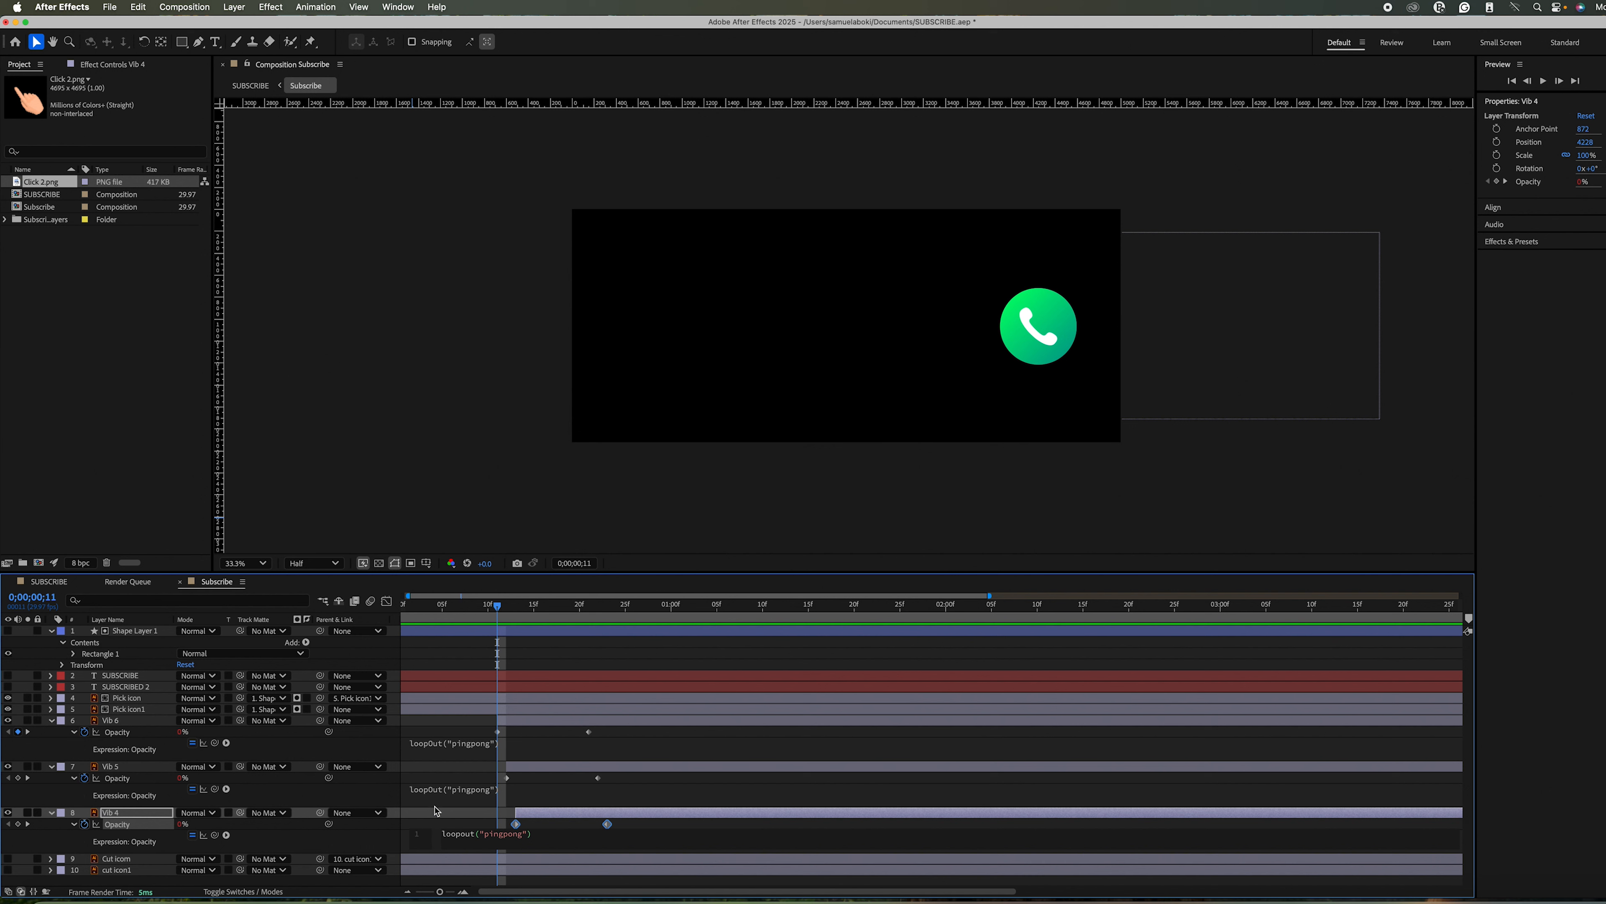
{"action": "left_click", "coordinate": [412, 809]}
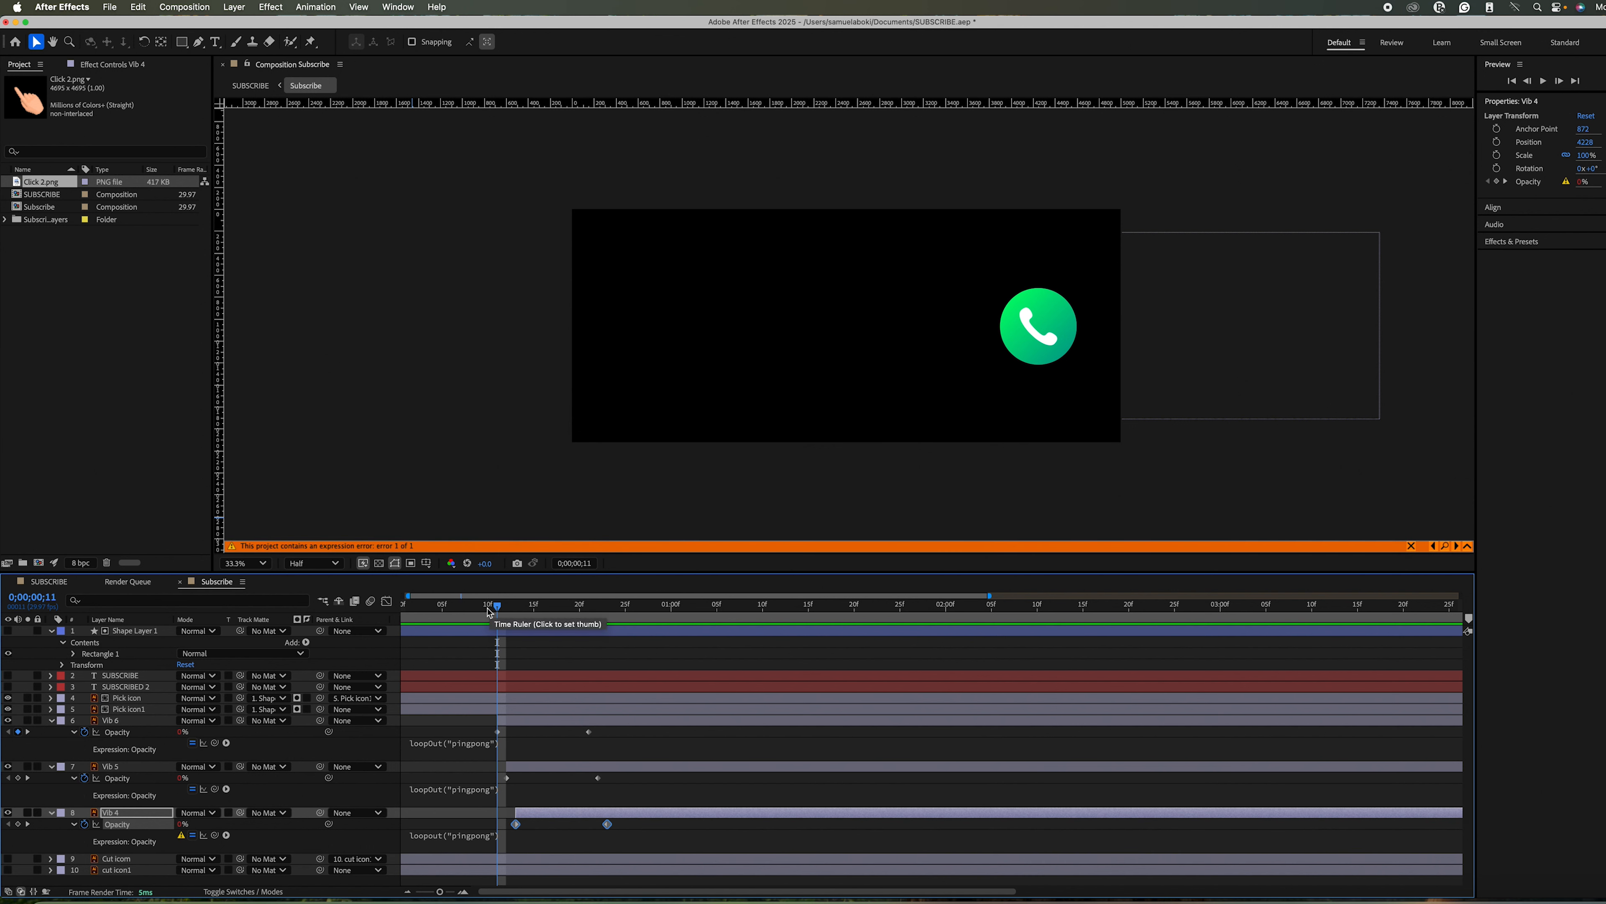
Correct the capitalization in Vib 4's Opacity expression so it reads loopOut("pingpong").
{"action": "left_click", "coordinate": [491, 630]}
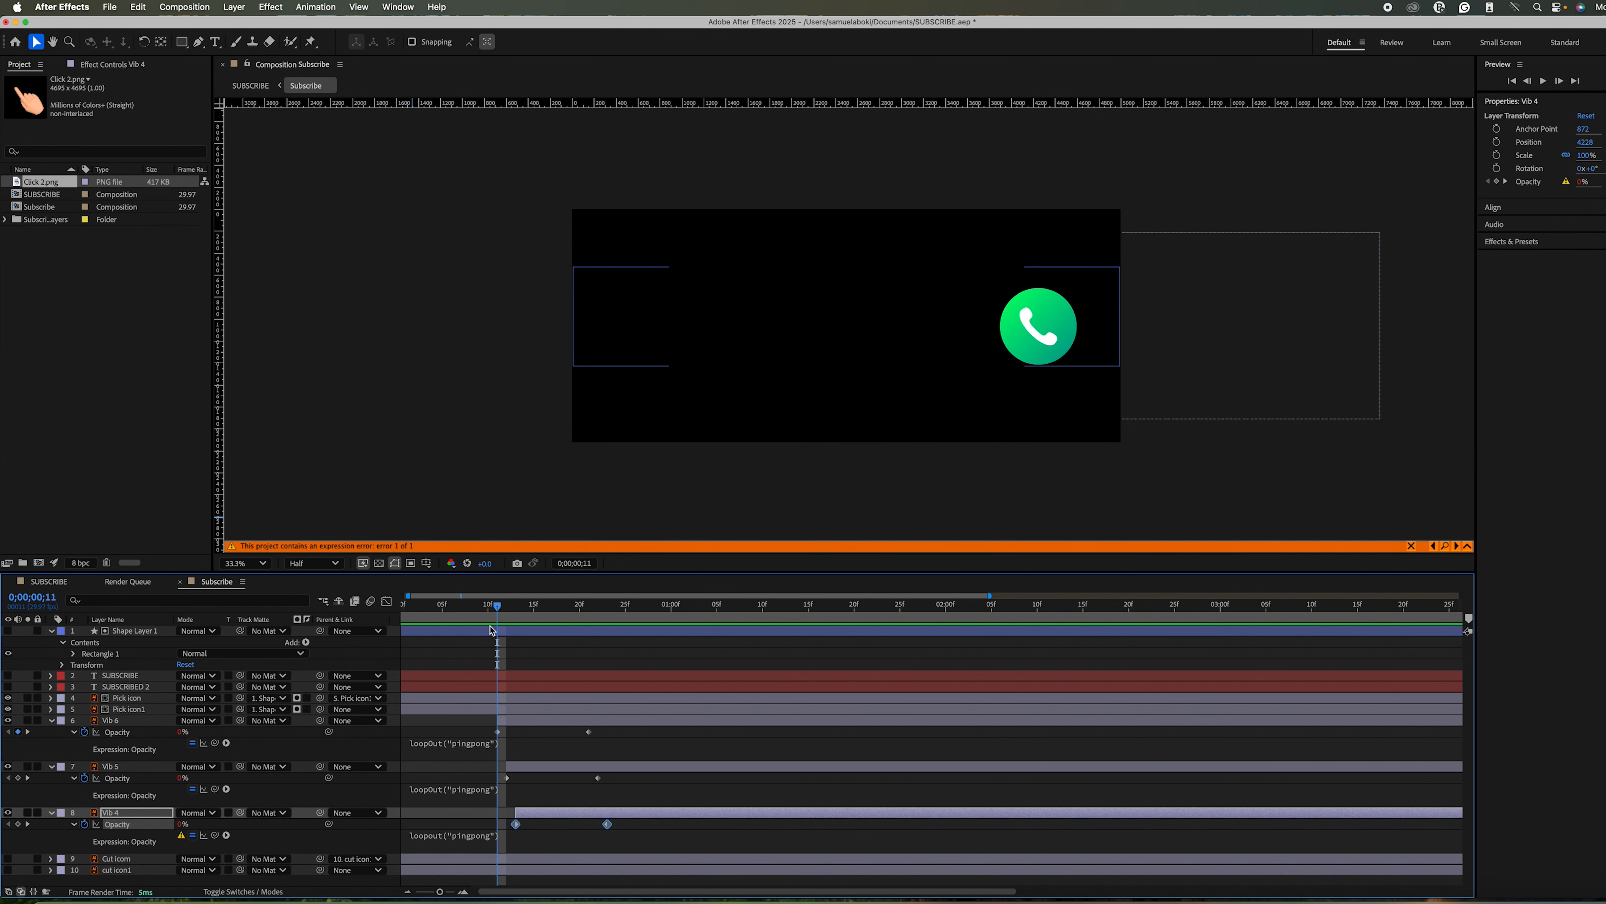
{"action": "left_click", "coordinate": [494, 649]}
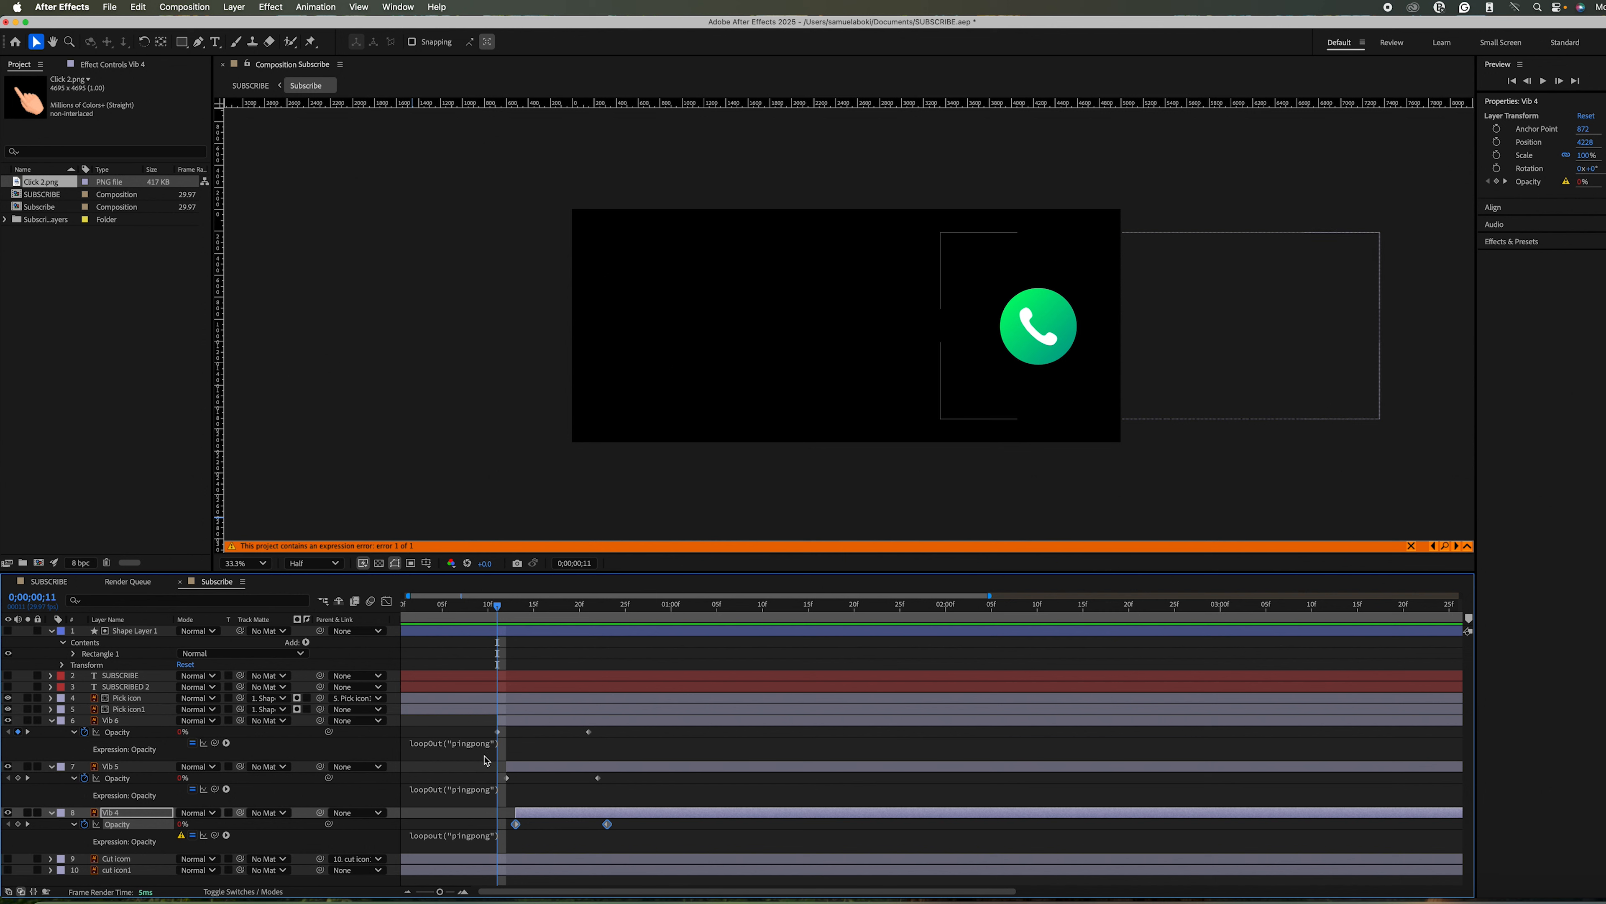
{"action": "left_click", "coordinate": [435, 841]}
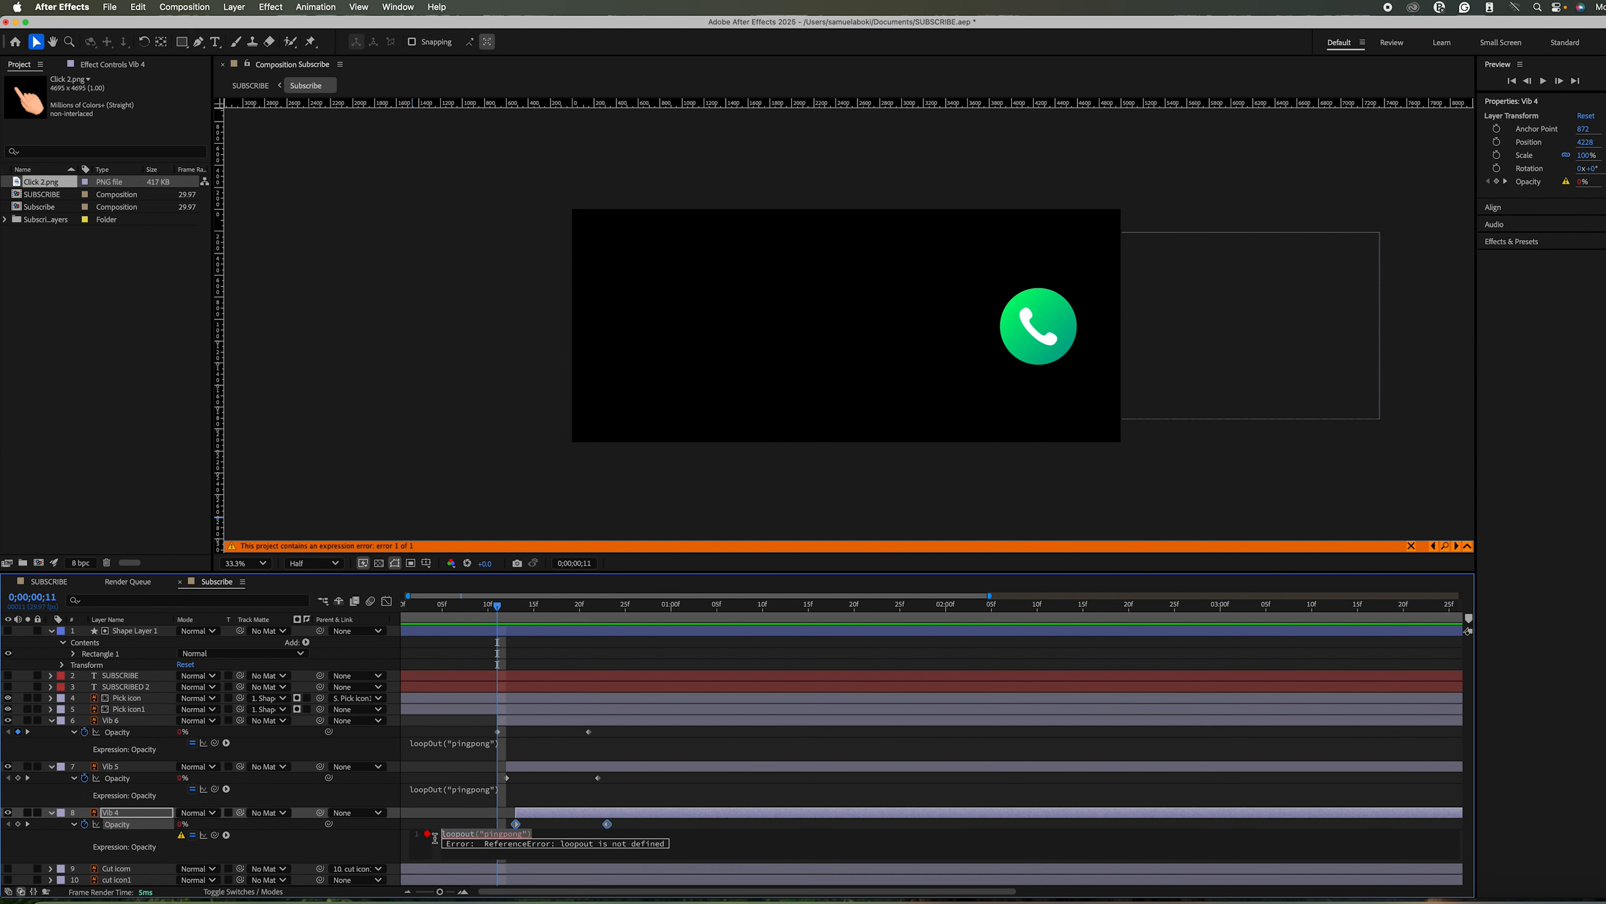
{"action": "left_click", "coordinate": [468, 835]}
{"action": "key", "text": "BackSpace"}
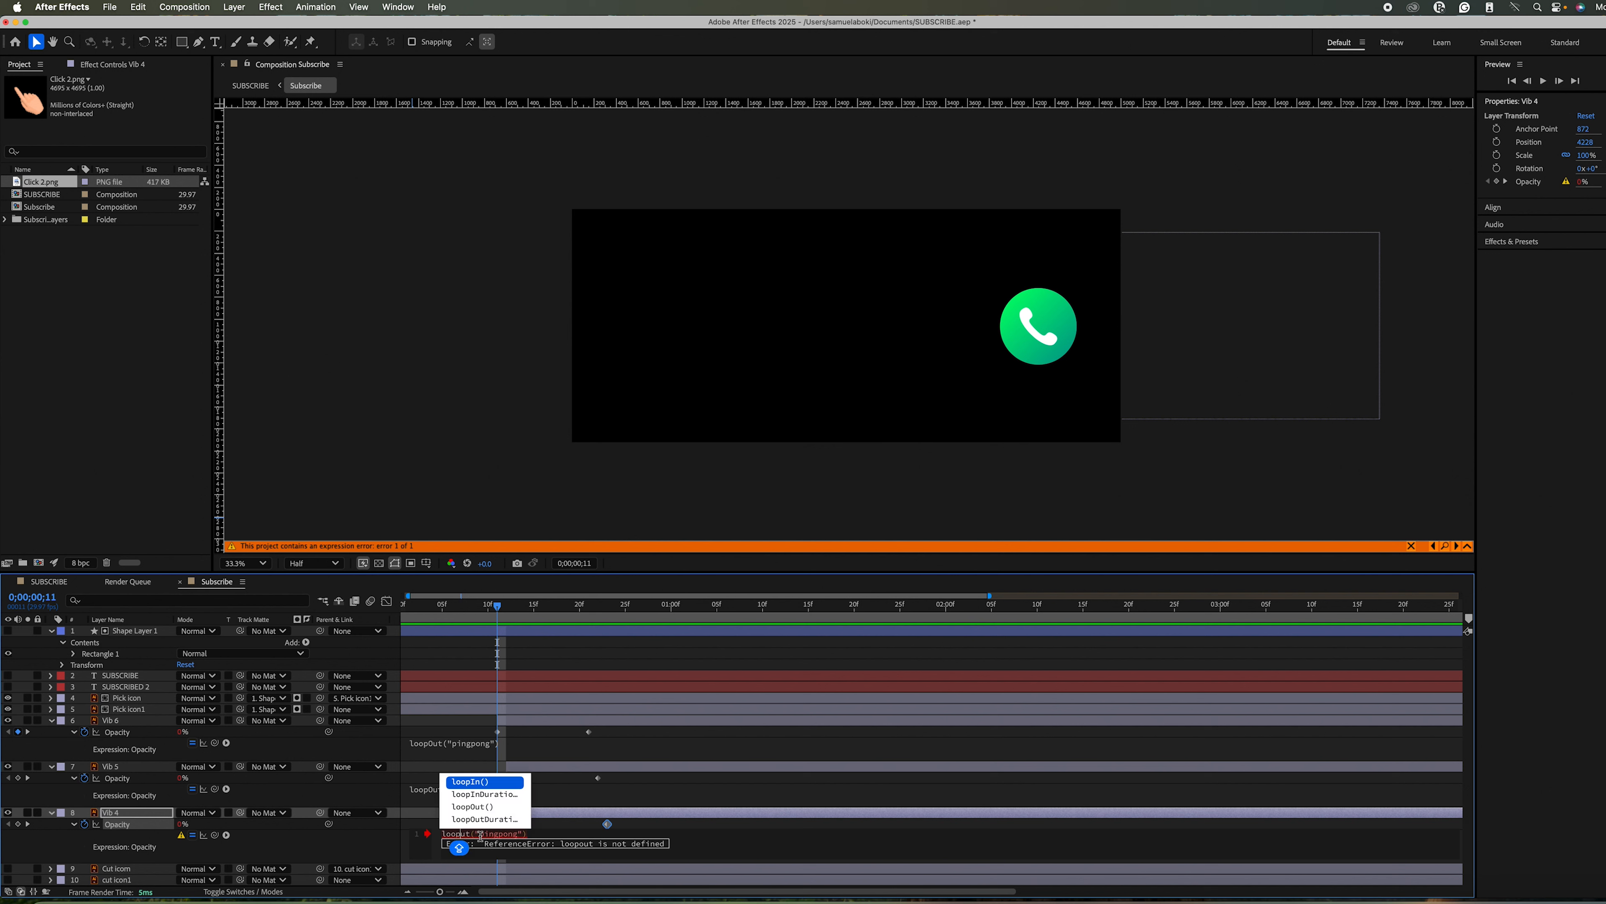
{"action": "type", "text": "O"}
{"action": "left_click", "coordinate": [533, 748]}
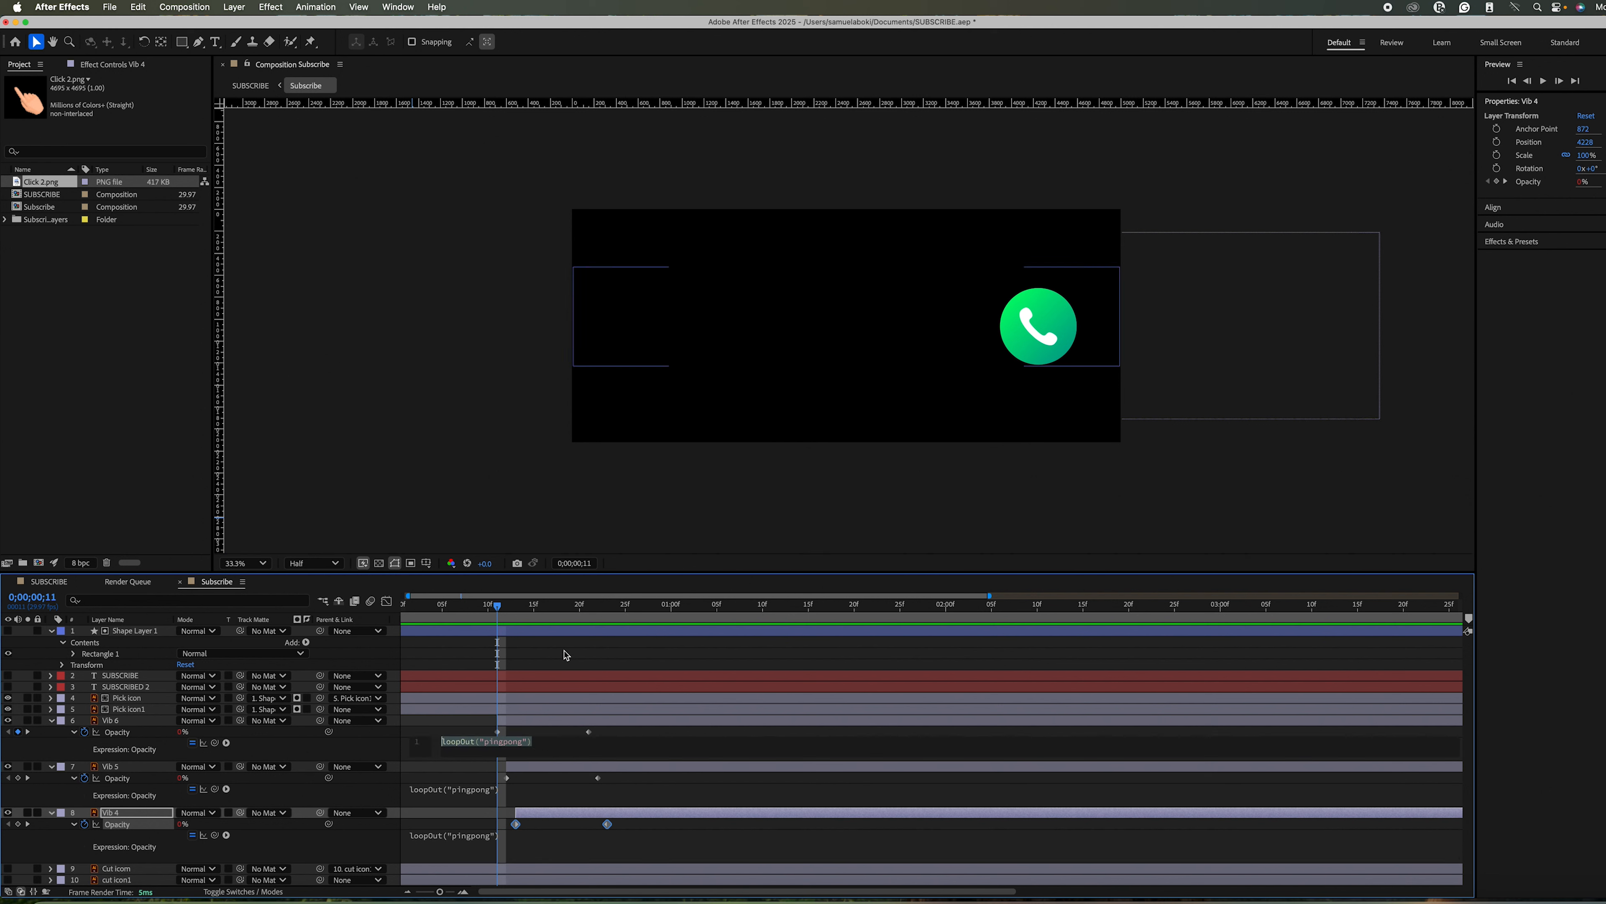
Collapse the Vib layers, preview the looping rings from the composition's start, and check Vib 6's Opacity animation around frame 14.
{"action": "left_click", "coordinate": [51, 720]}
{"action": "left_click", "coordinate": [51, 777]}
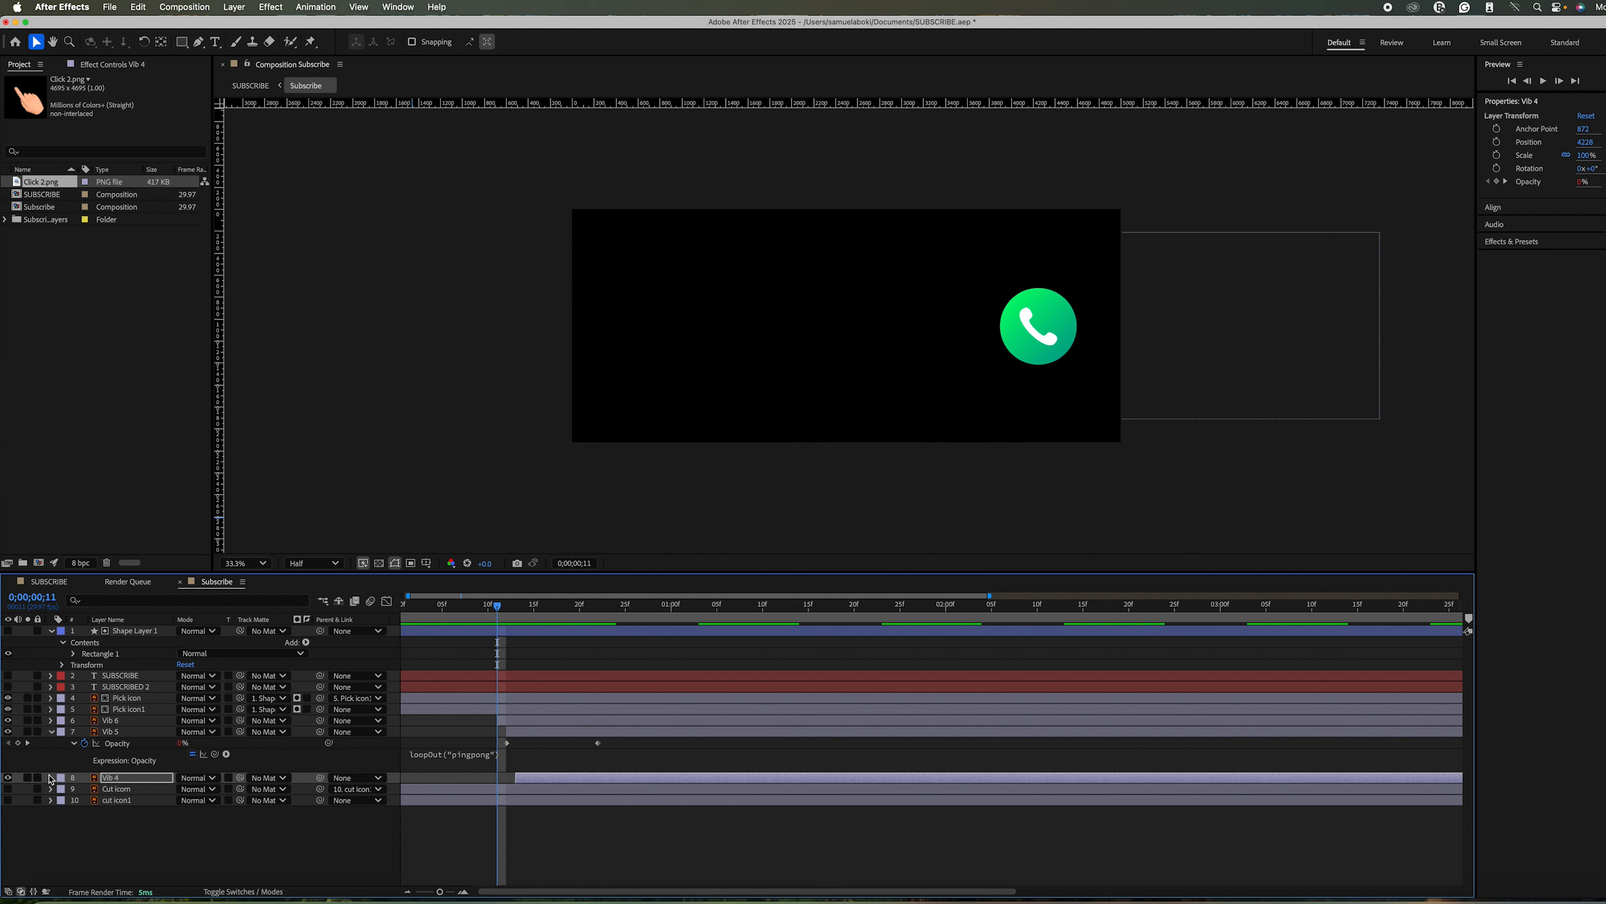
{"action": "left_click", "coordinate": [55, 741]}
{"action": "left_click_drag", "start_coordinate": [496, 609], "coordinate": [391, 617]}
{"action": "key", "text": "space"}
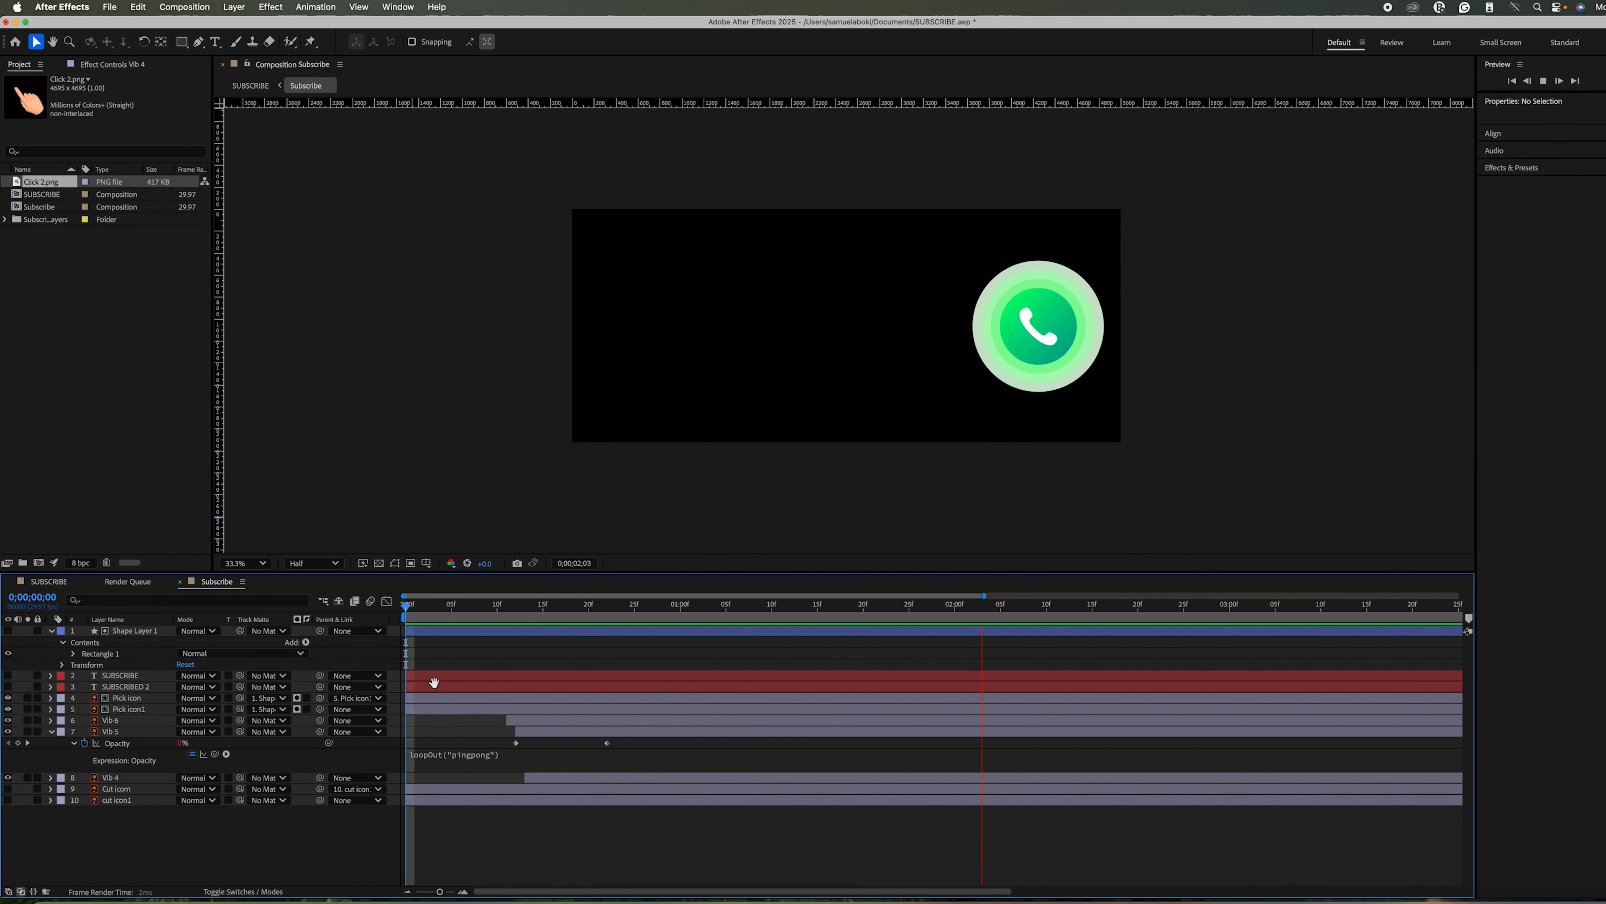
{"action": "key", "text": "space"}
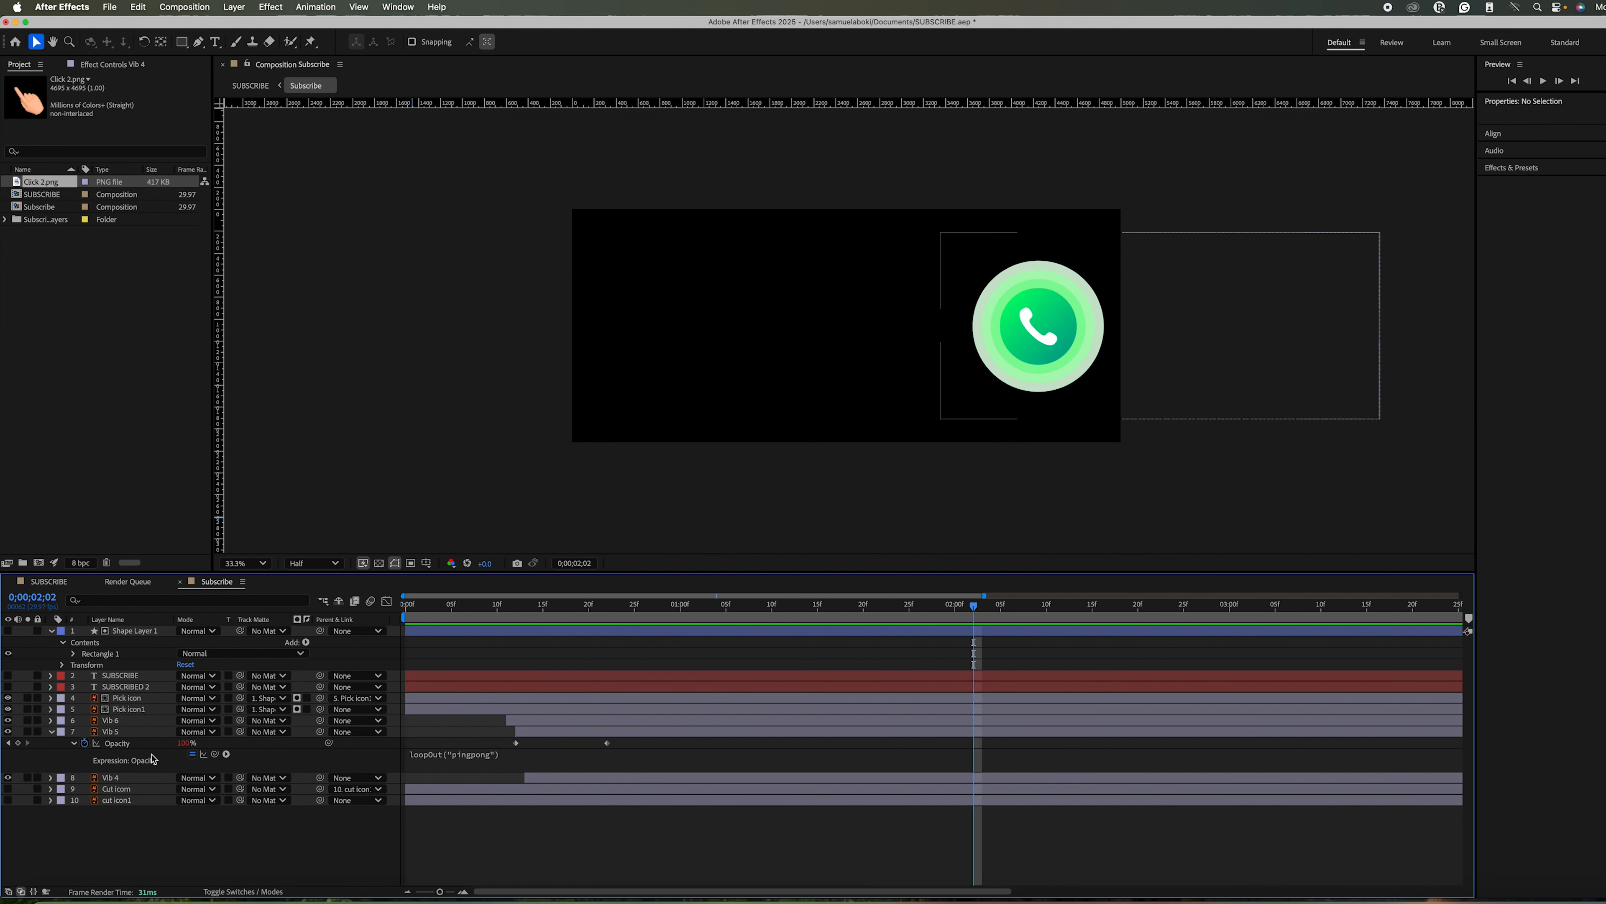
{"action": "left_click", "coordinate": [50, 732]}
{"action": "left_click_drag", "start_coordinate": [972, 601], "coordinate": [391, 618]}
{"action": "key", "text": "space"}
{"action": "mouse_move", "coordinate": [599, 607]}
{"action": "left_mouse_down"}
{"action": "mouse_move", "coordinate": [509, 613]}
{"action": "mouse_move", "coordinate": [613, 627]}
{"action": "left_mouse_up"}
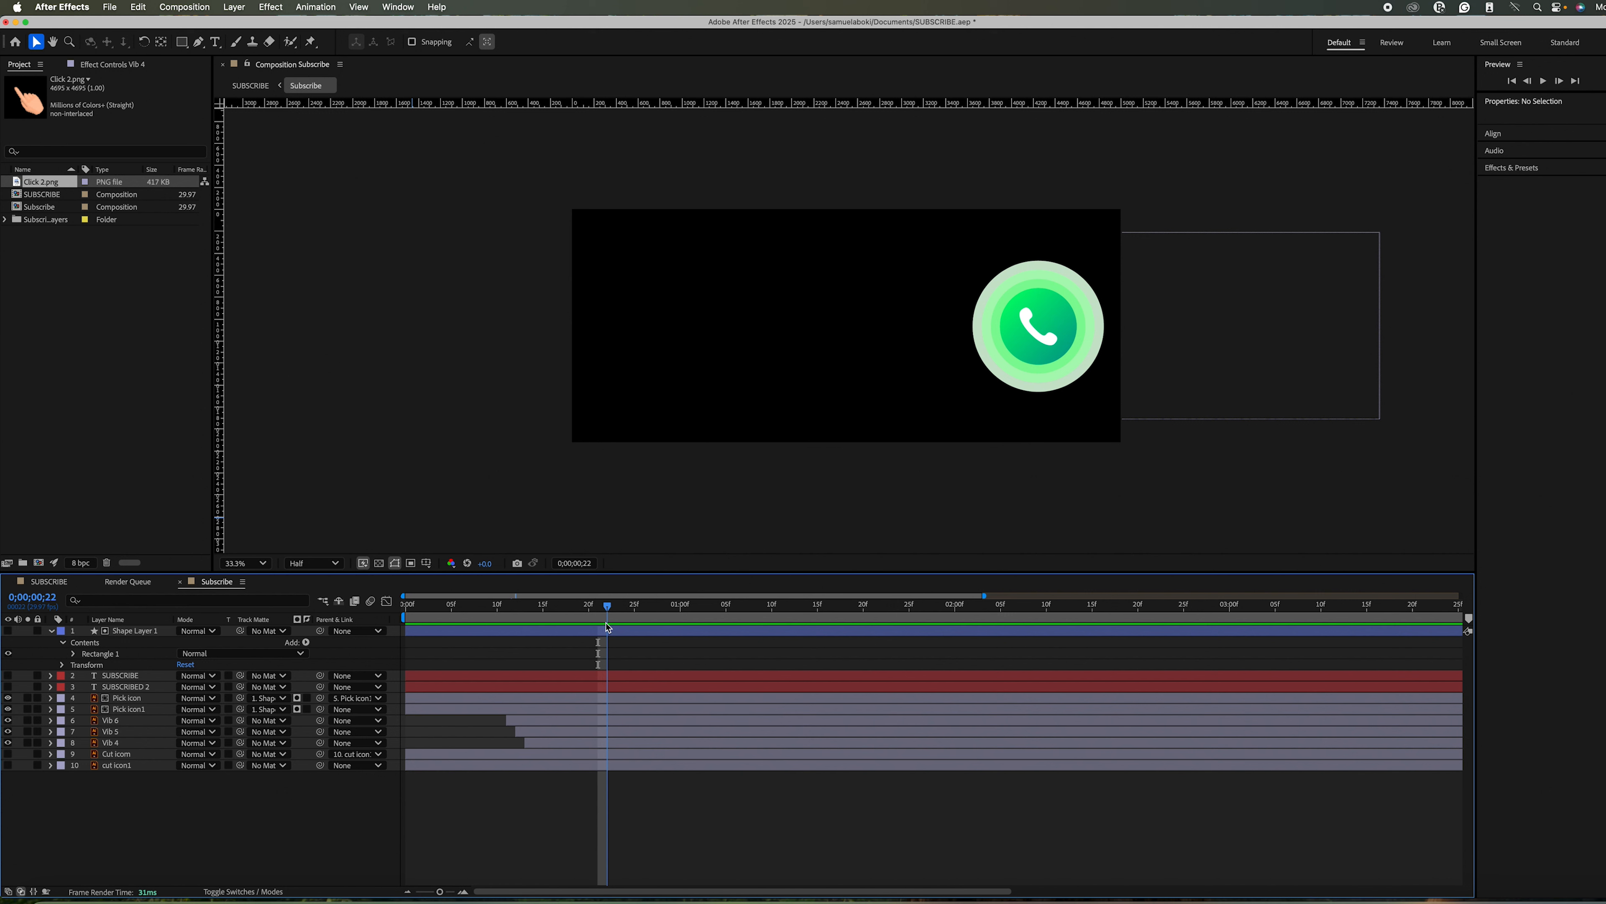
{"action": "left_click", "coordinate": [51, 720]}
{"action": "left_click_drag", "start_coordinate": [608, 613], "coordinate": [511, 619]}
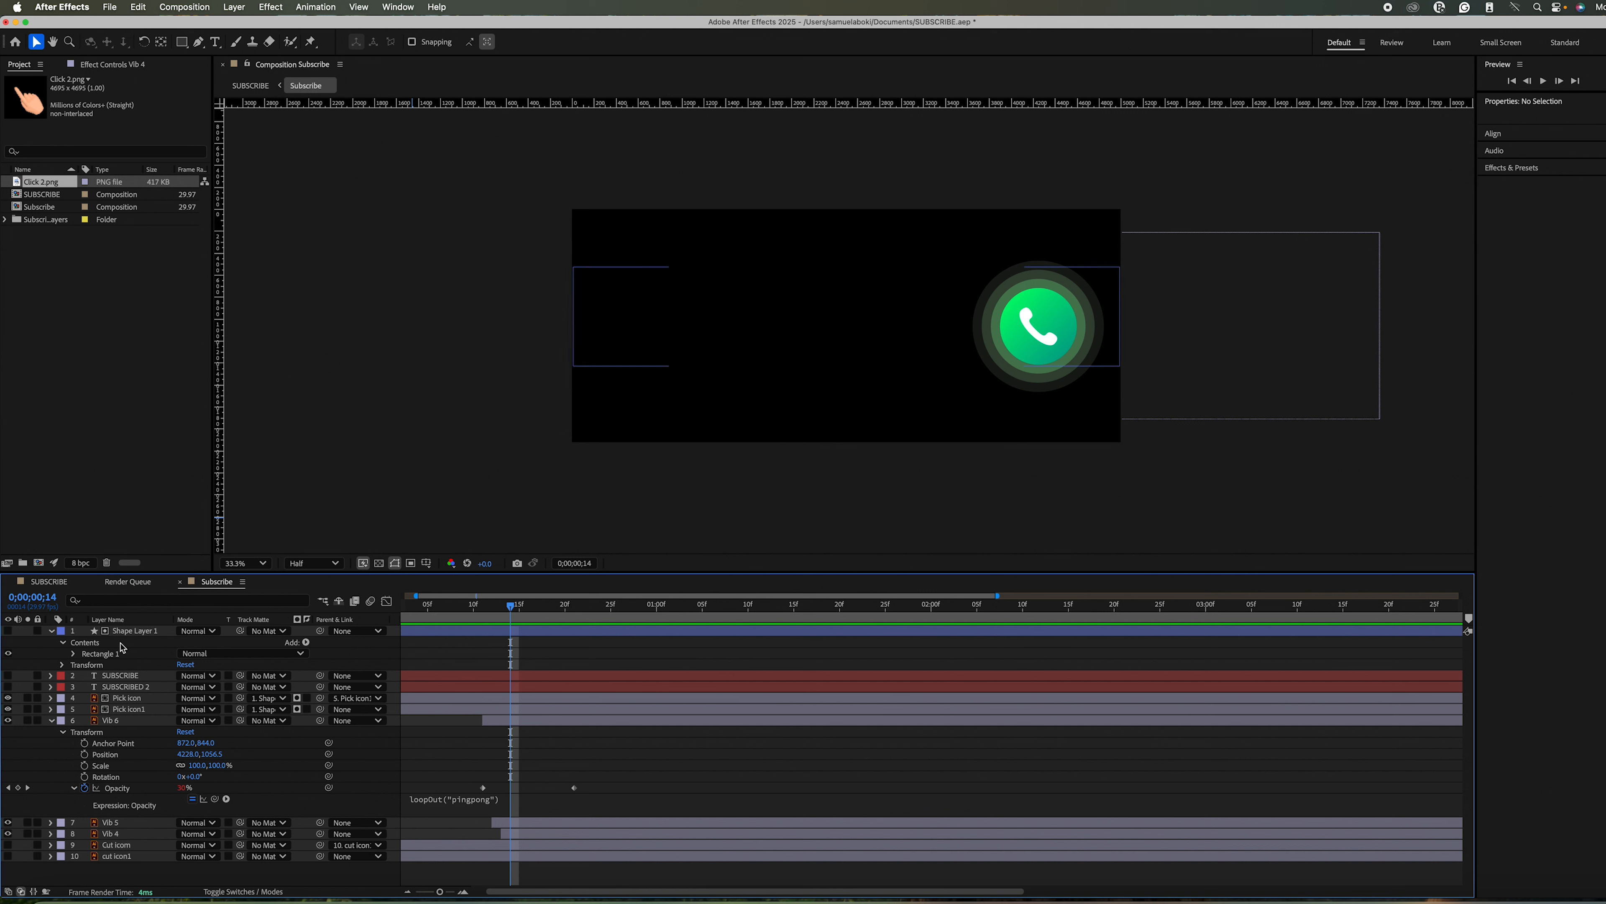
Make the SUBSCRIBE text layer visible and set a 0% Opacity keyframe on it at frame 13.
{"action": "left_click", "coordinate": [8, 675]}
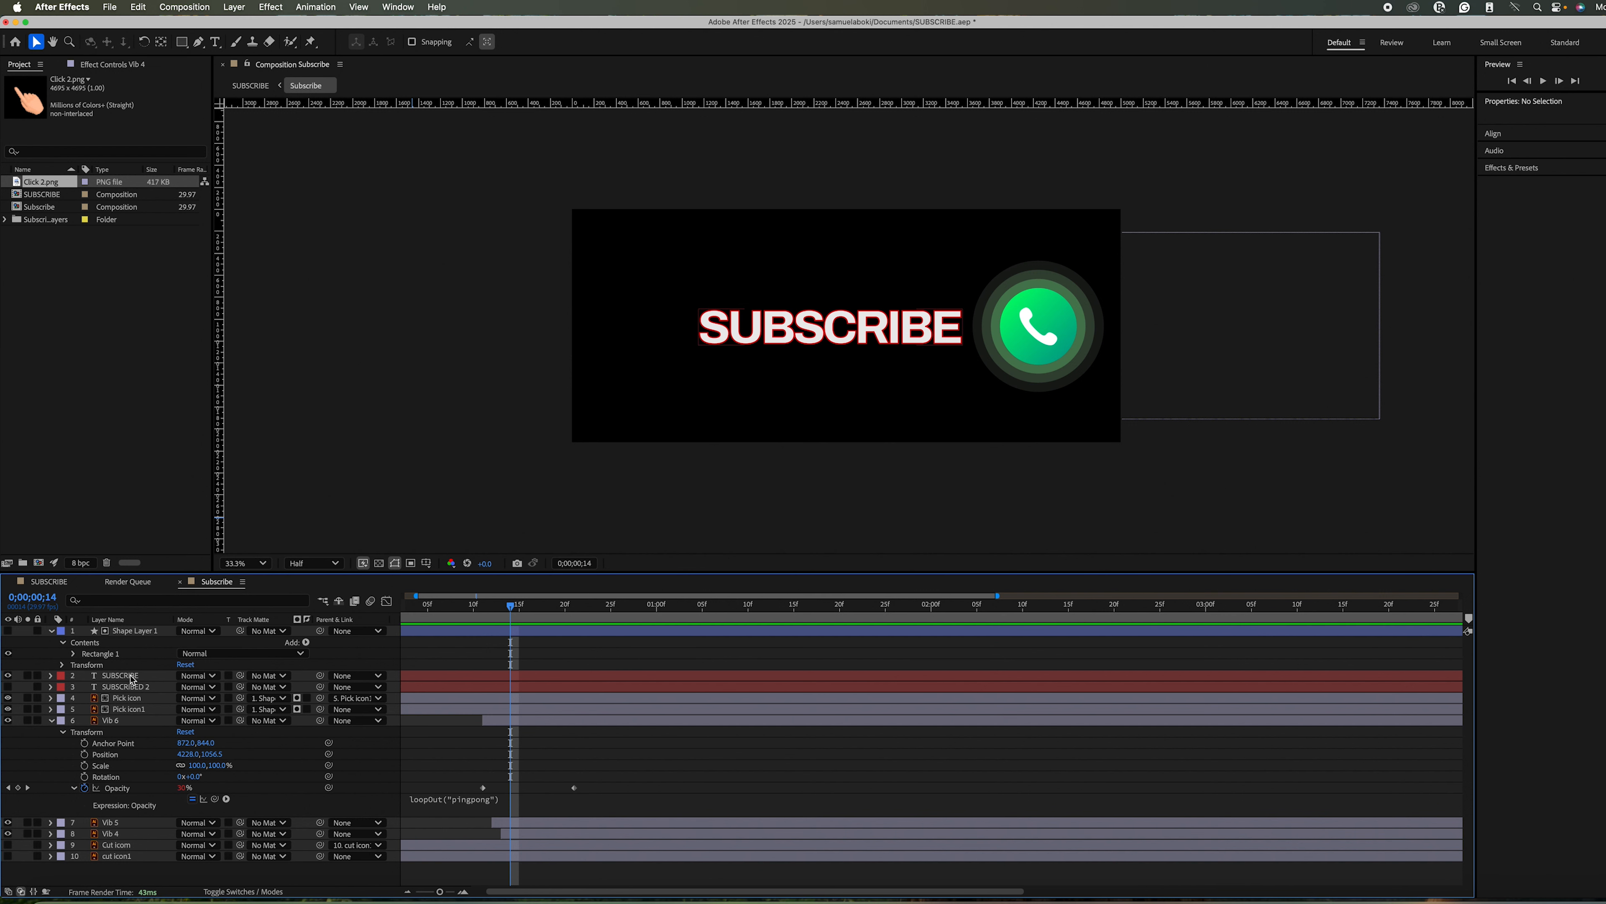
{"action": "left_click", "coordinate": [131, 677]}
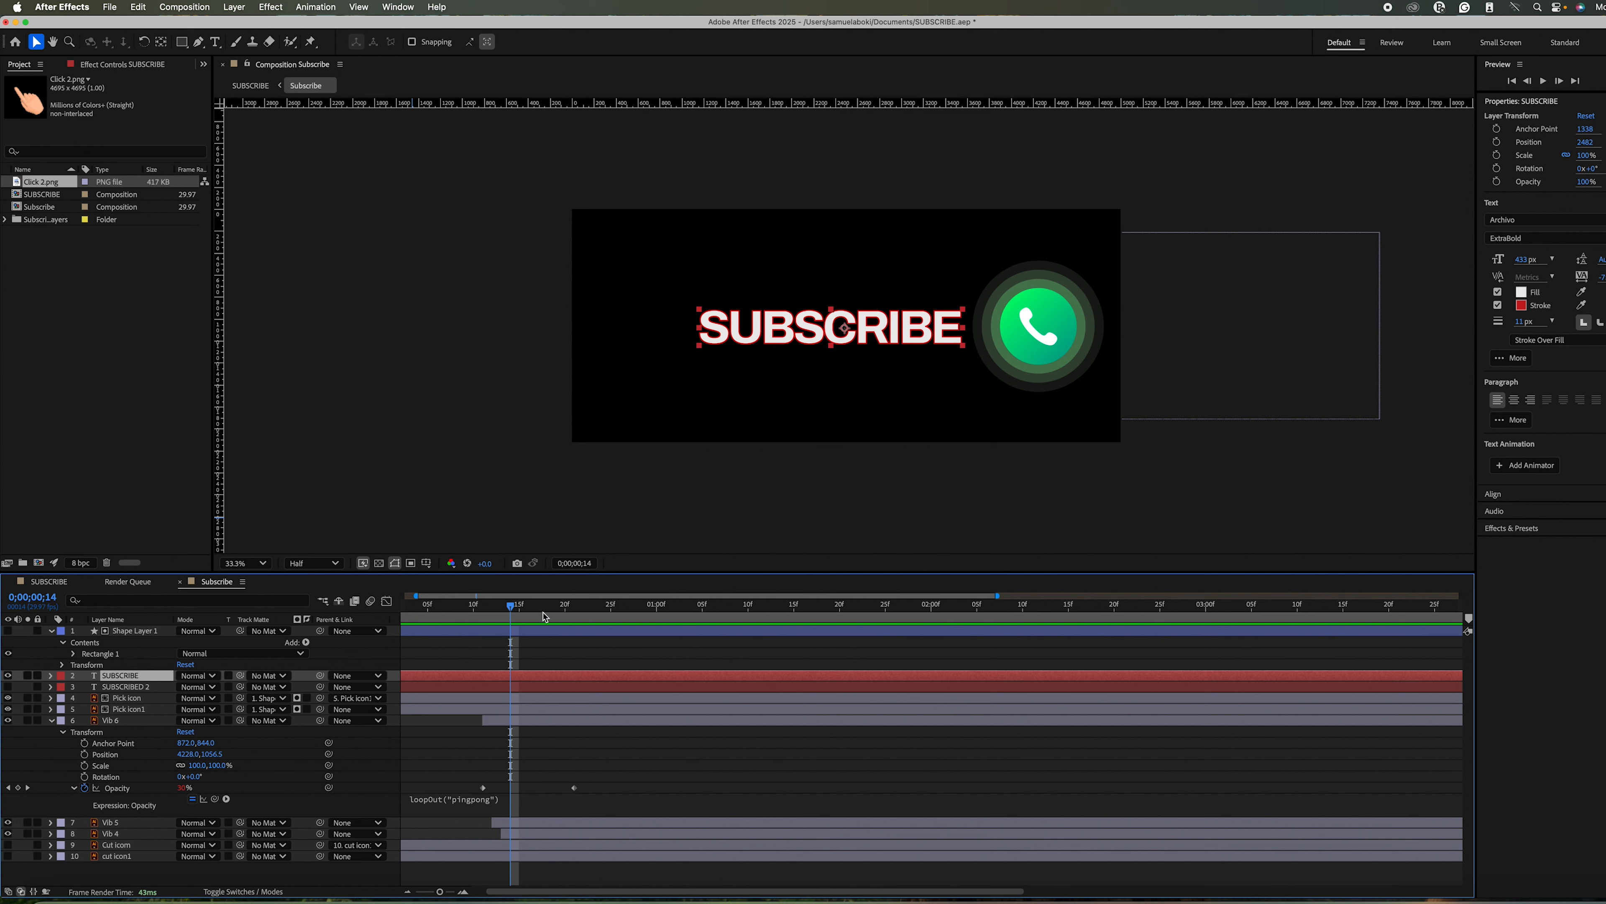
{"action": "left_click_drag", "start_coordinate": [511, 607], "coordinate": [503, 619]}
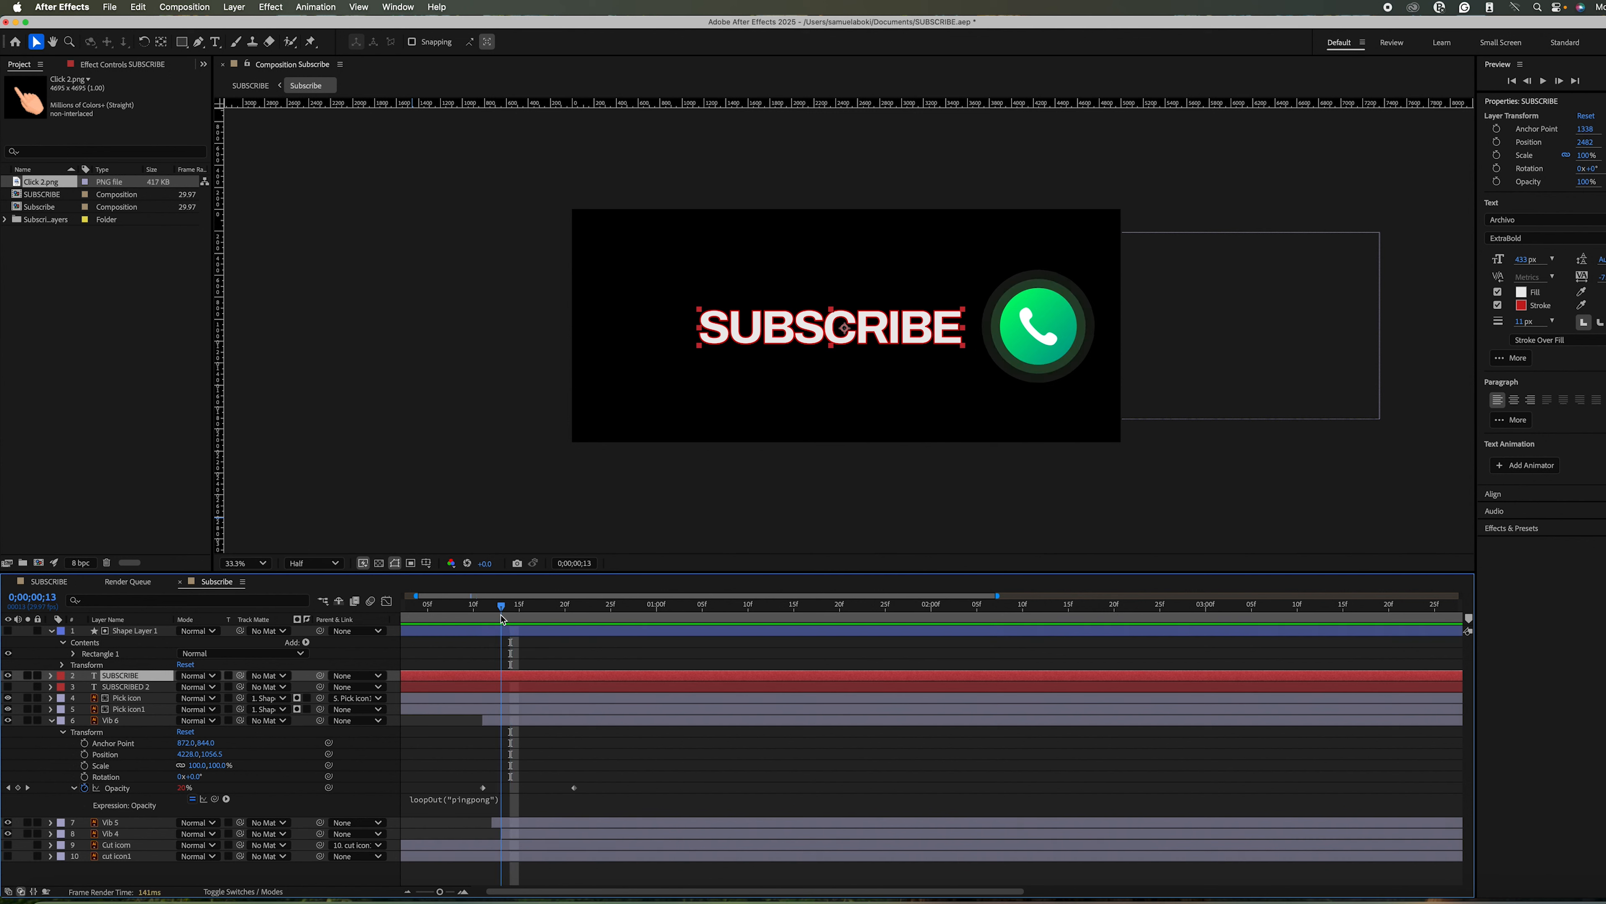
{"action": "key", "text": "t"}
{"action": "left_click", "coordinate": [183, 687]}
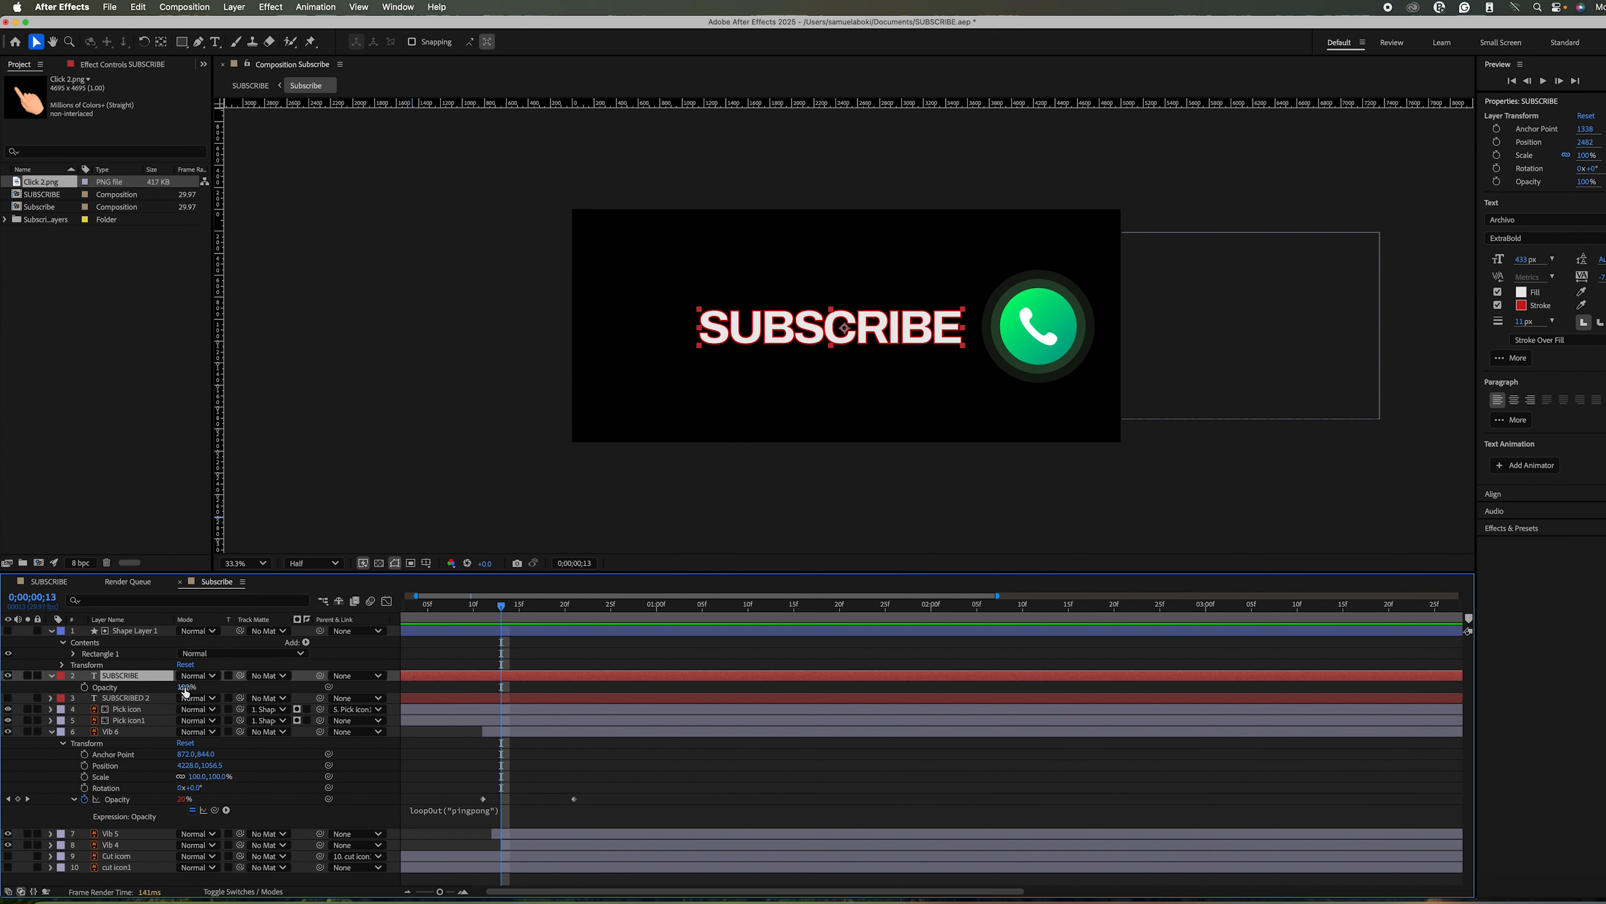
{"action": "type", "text": "1"}
{"action": "key", "text": "Return"}
{"action": "left_click_drag", "start_coordinate": [177, 686], "coordinate": [158, 690]}
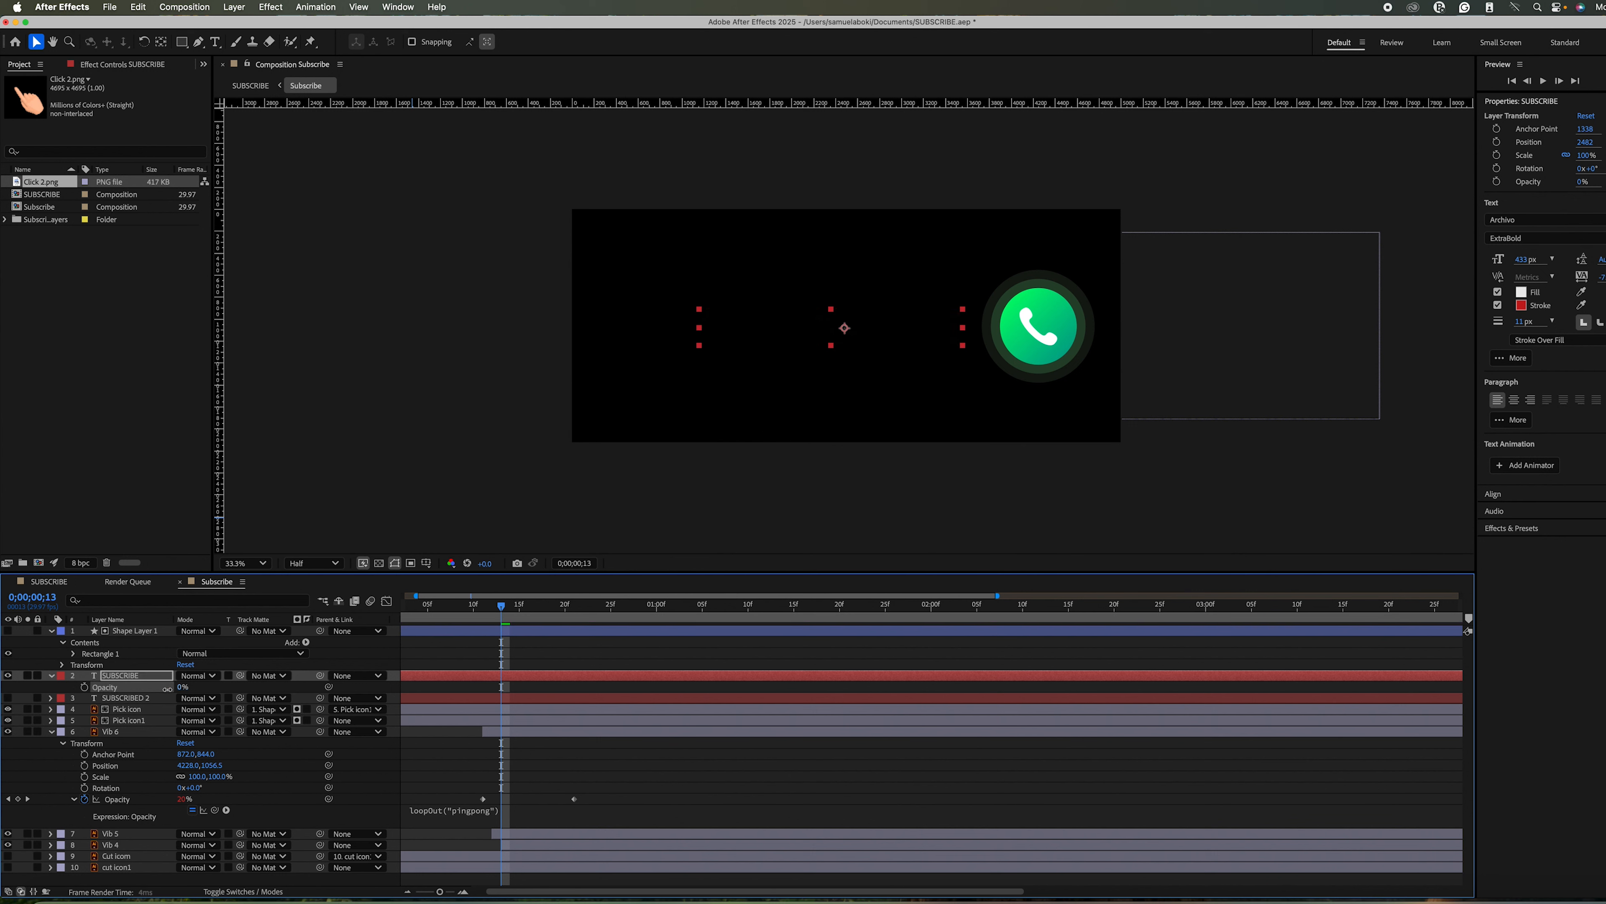
{"action": "left_click", "coordinate": [84, 686]}
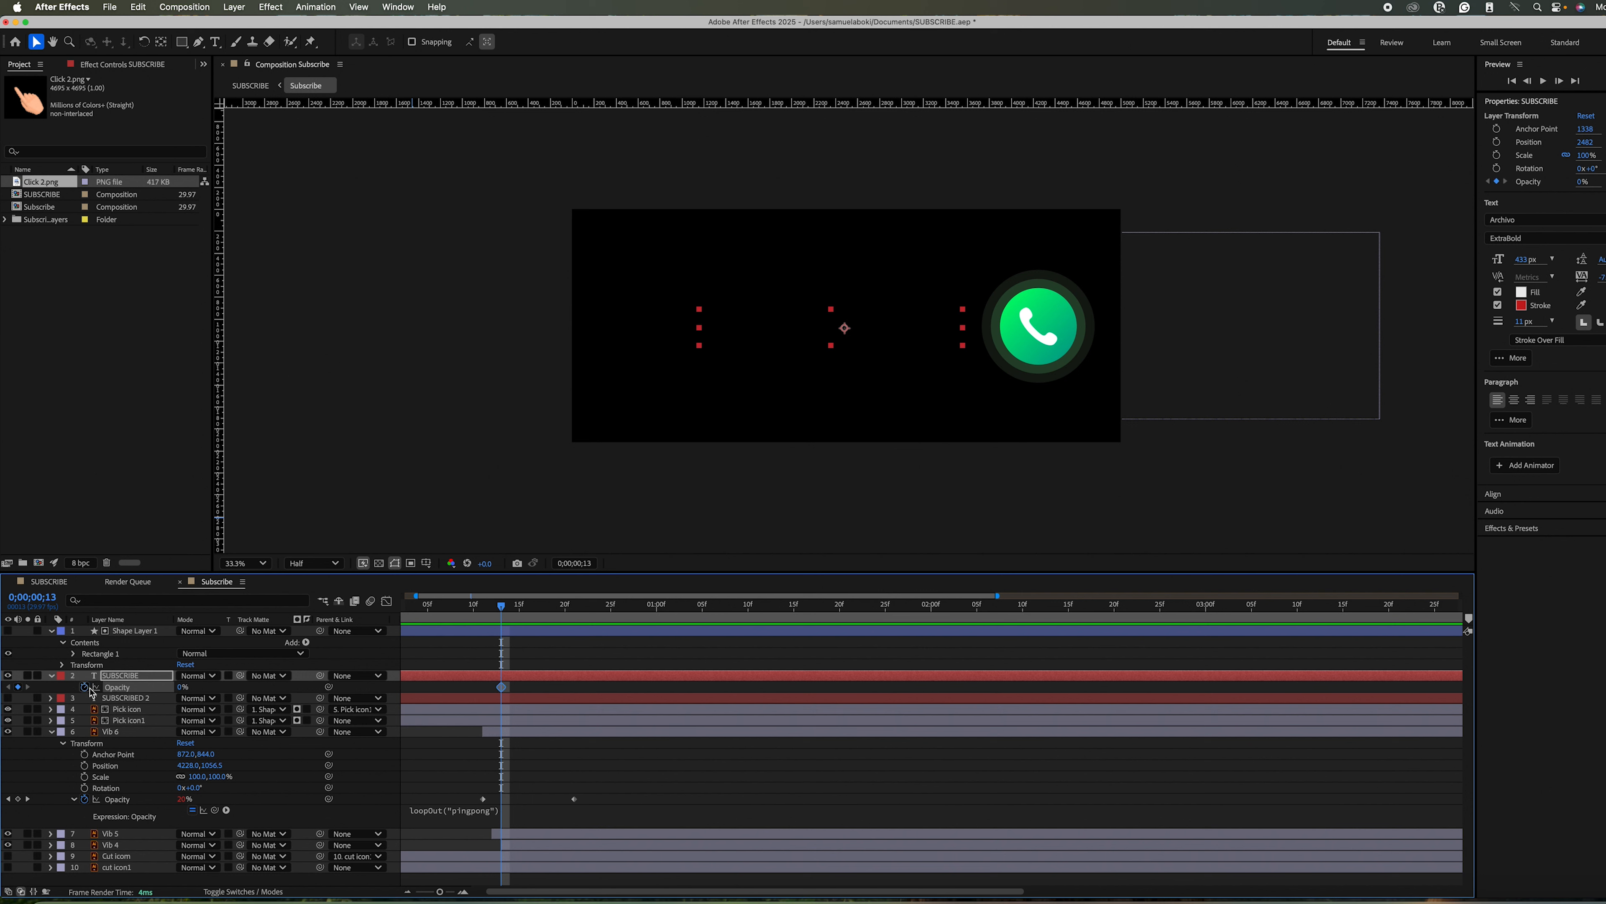
Raise the SUBSCRIBE text's Opacity to 100% at frame 20 and move that keyframe back to frame 17.
{"action": "left_click_drag", "start_coordinate": [507, 604], "coordinate": [565, 612]}
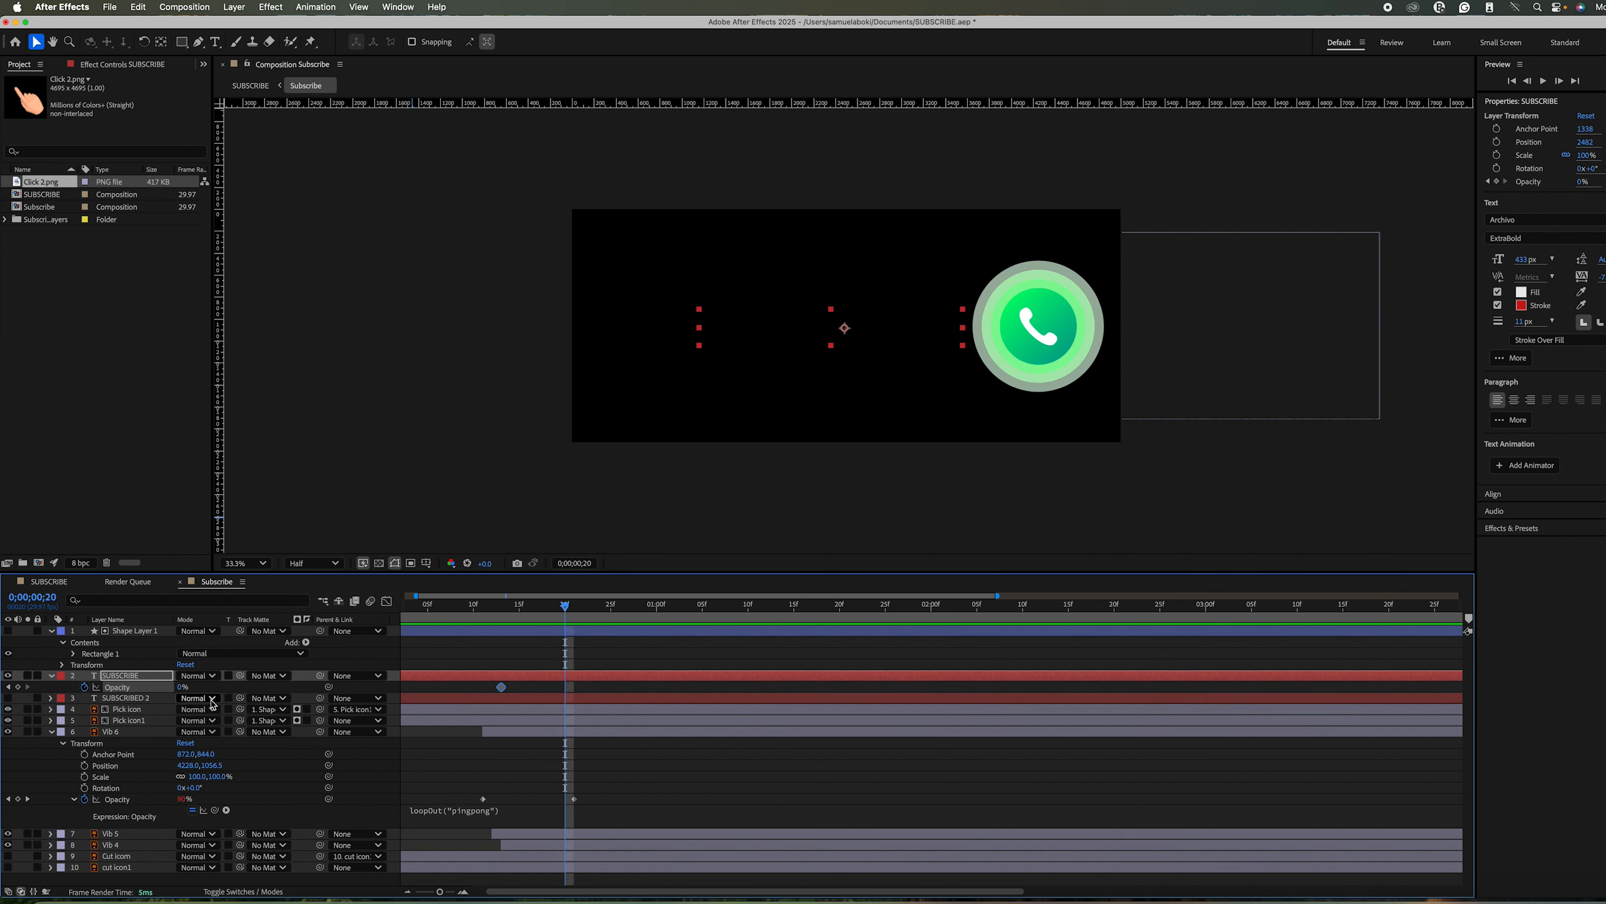
{"action": "left_click", "coordinate": [179, 697], "text": "shift"}
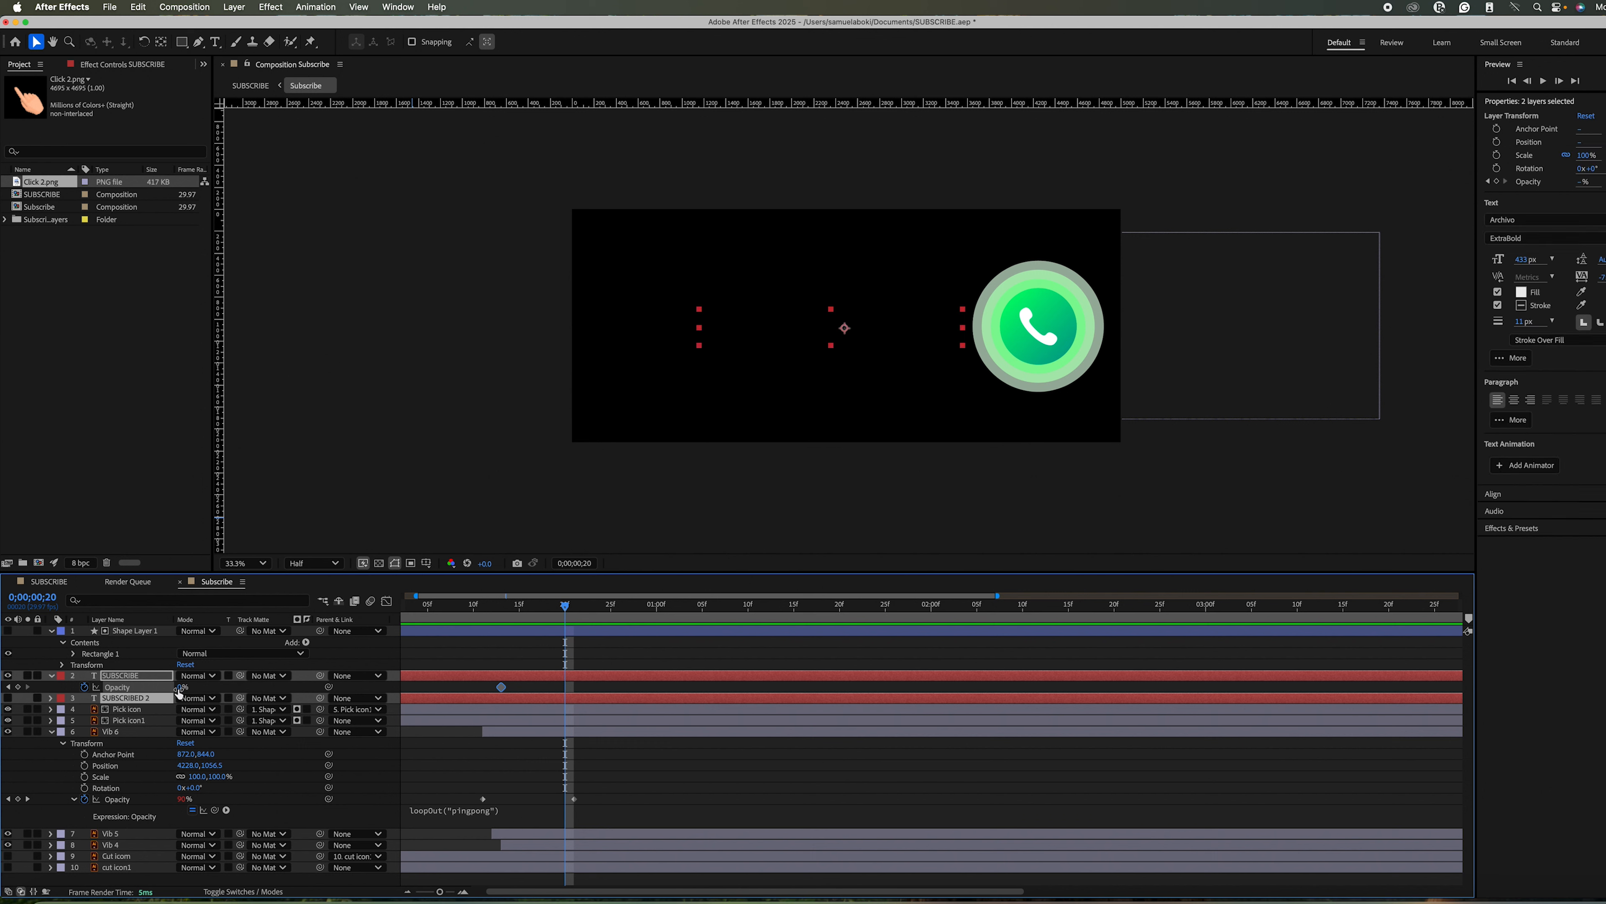
{"action": "left_click_drag", "start_coordinate": [181, 687], "coordinate": [538, 687]}
Play back the SUBSCRIBE text's fade-in together with the call icon and rings.
{"action": "left_click_drag", "start_coordinate": [566, 605], "coordinate": [431, 631]}
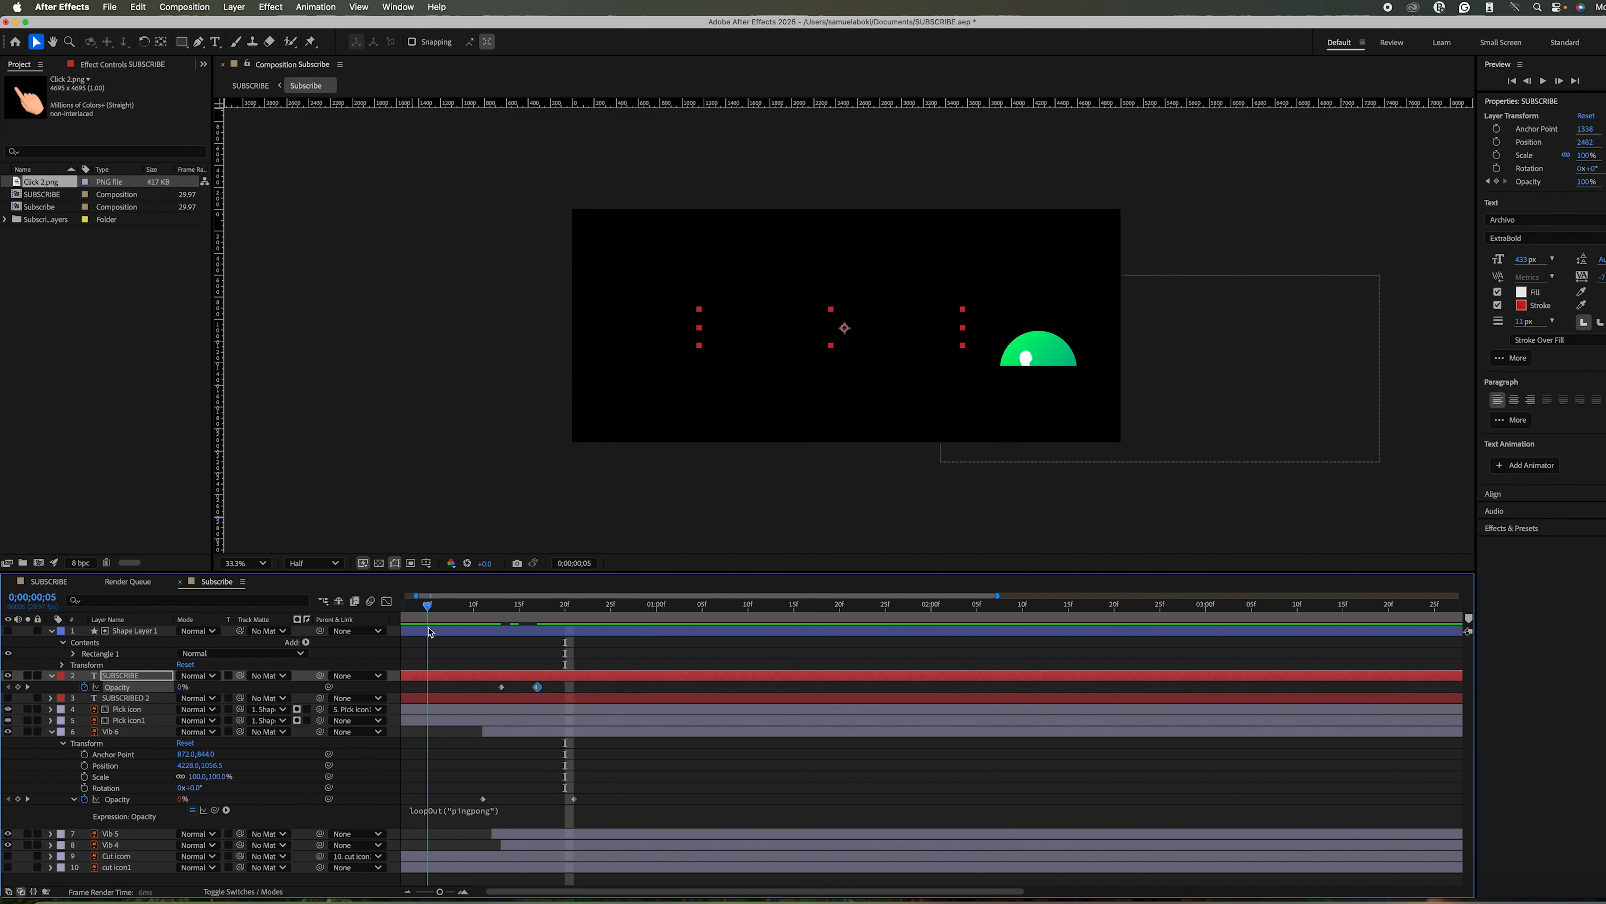
{"action": "key", "text": "space"}
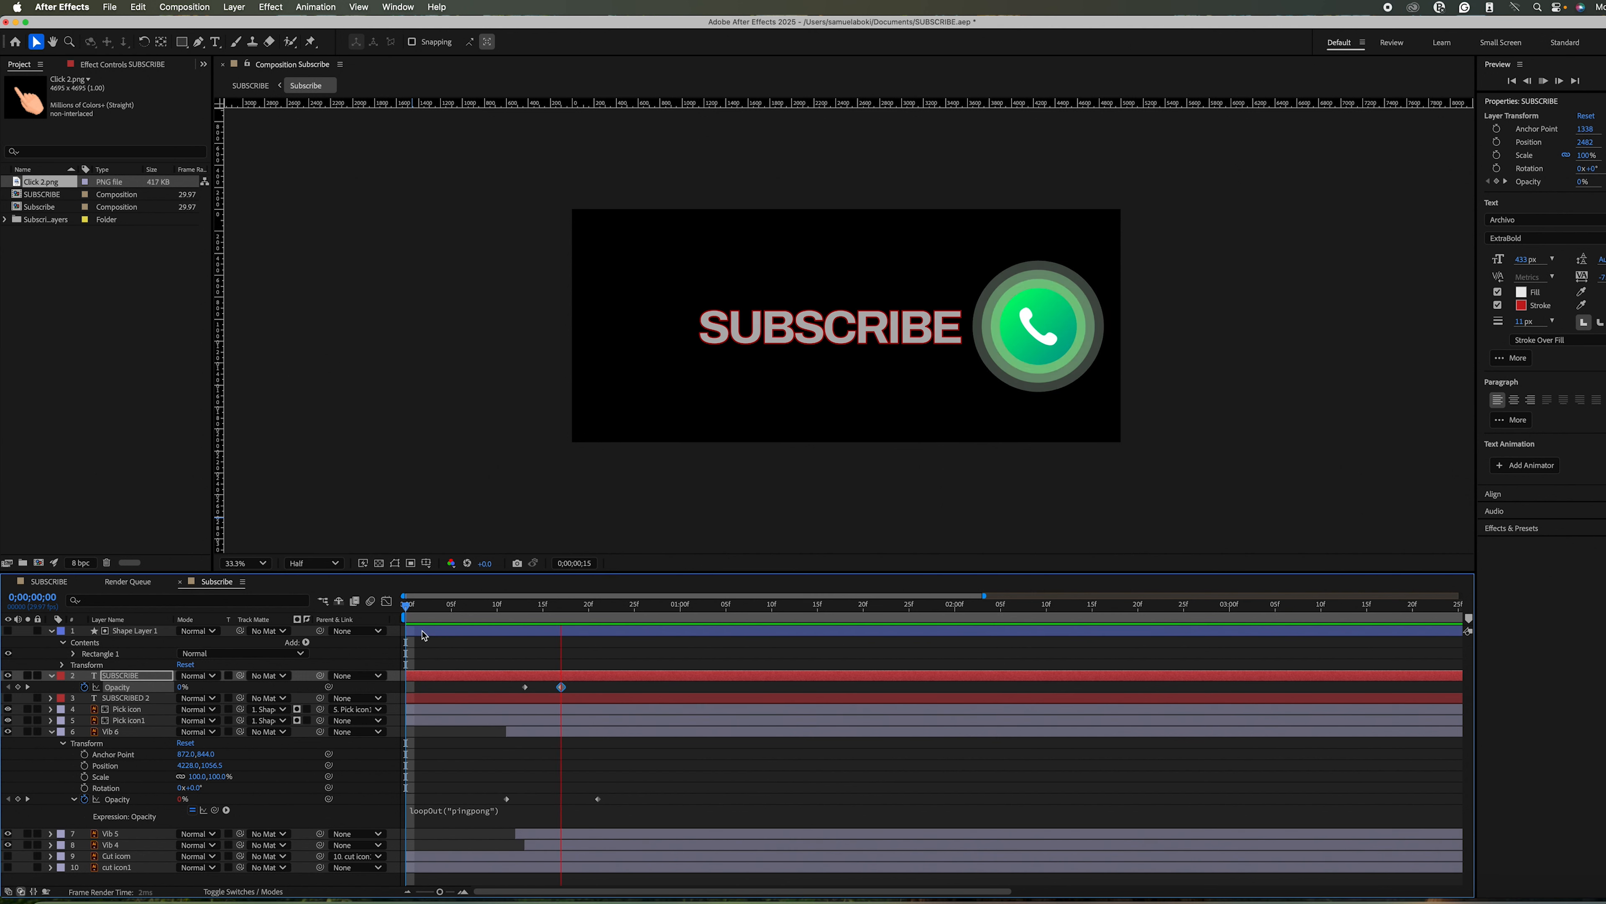
{"action": "key", "text": "space"}
{"action": "left_click_drag", "start_coordinate": [812, 607], "coordinate": [491, 655]}
{"action": "key", "text": "space"}
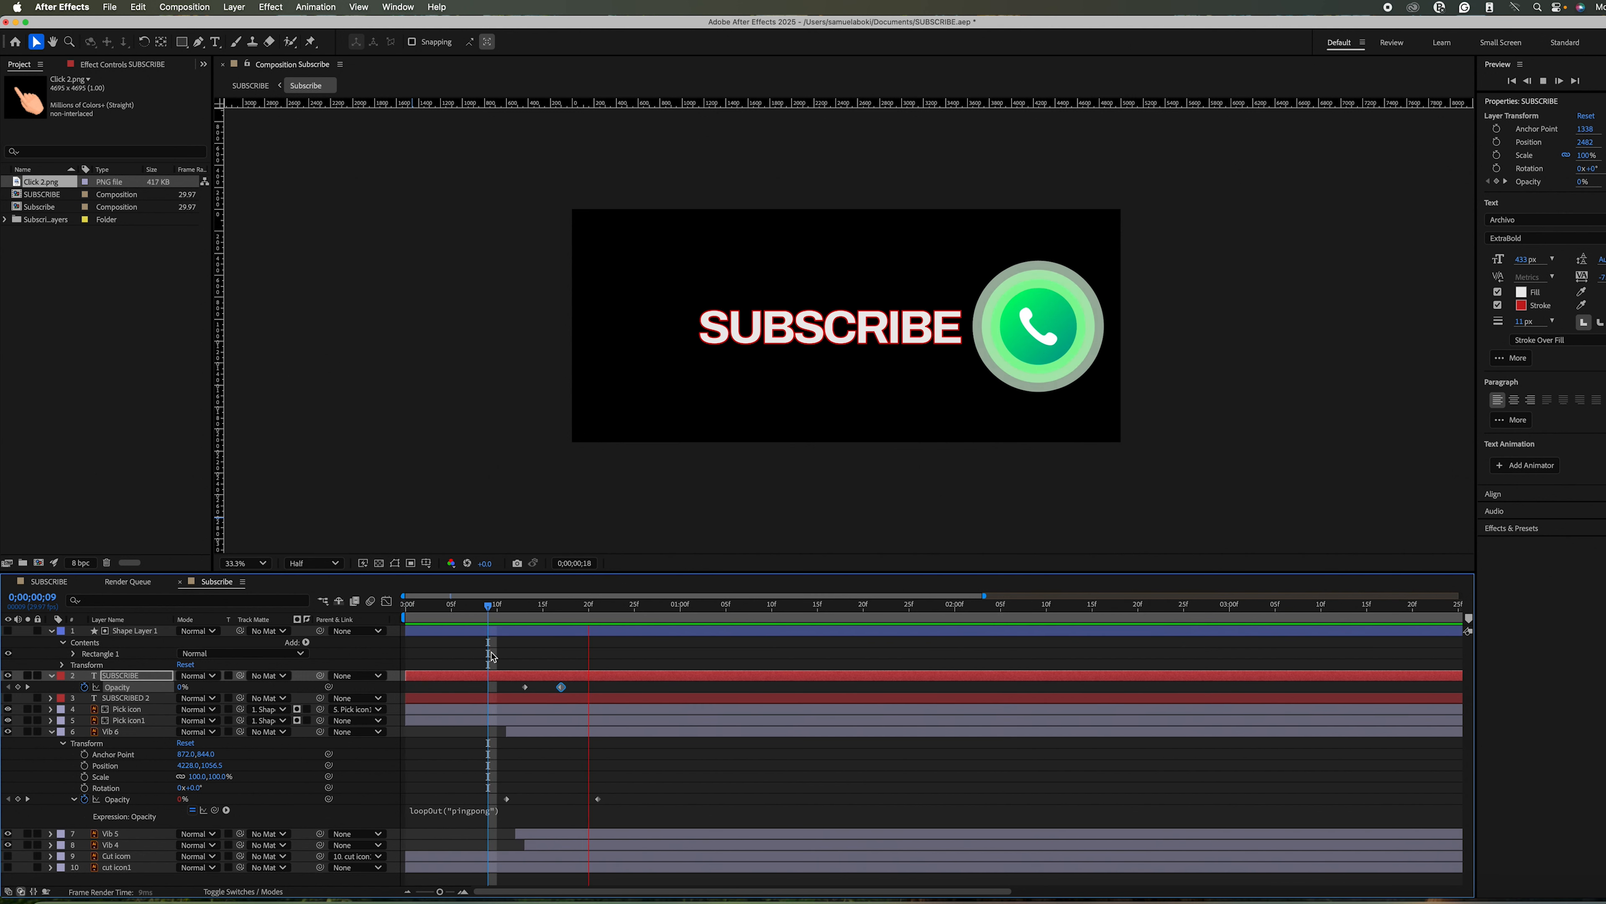
{"action": "key", "text": "space"}
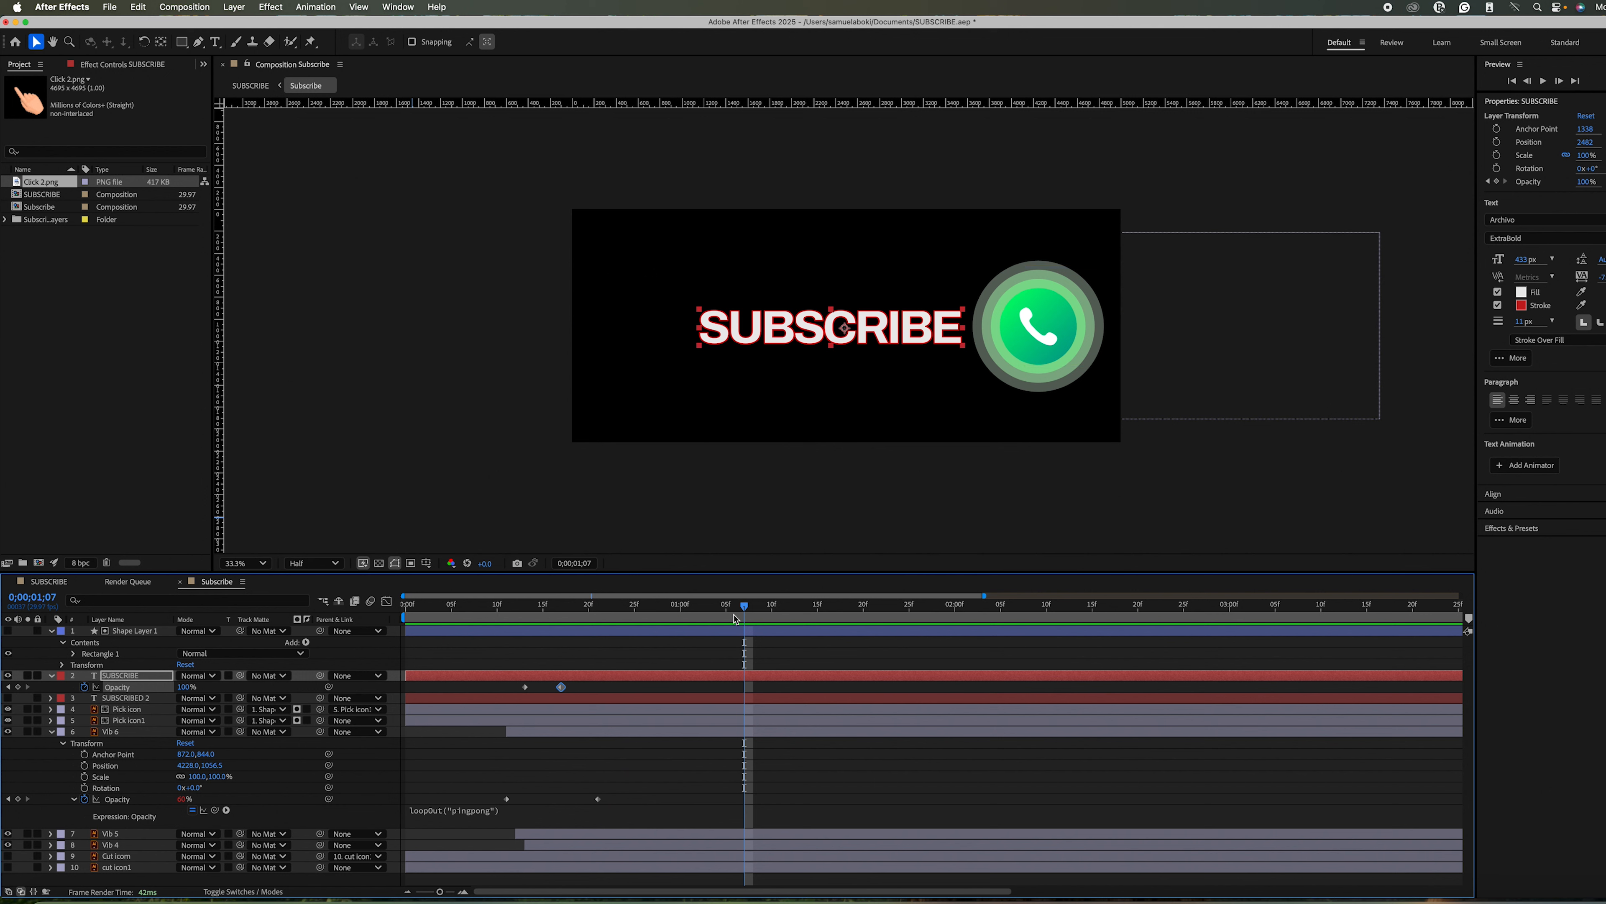
Apply Easy Ease to both Opacity keyframes of the SUBSCRIBE text layer.
{"action": "left_click_drag", "start_coordinate": [748, 608], "coordinate": [607, 607]}
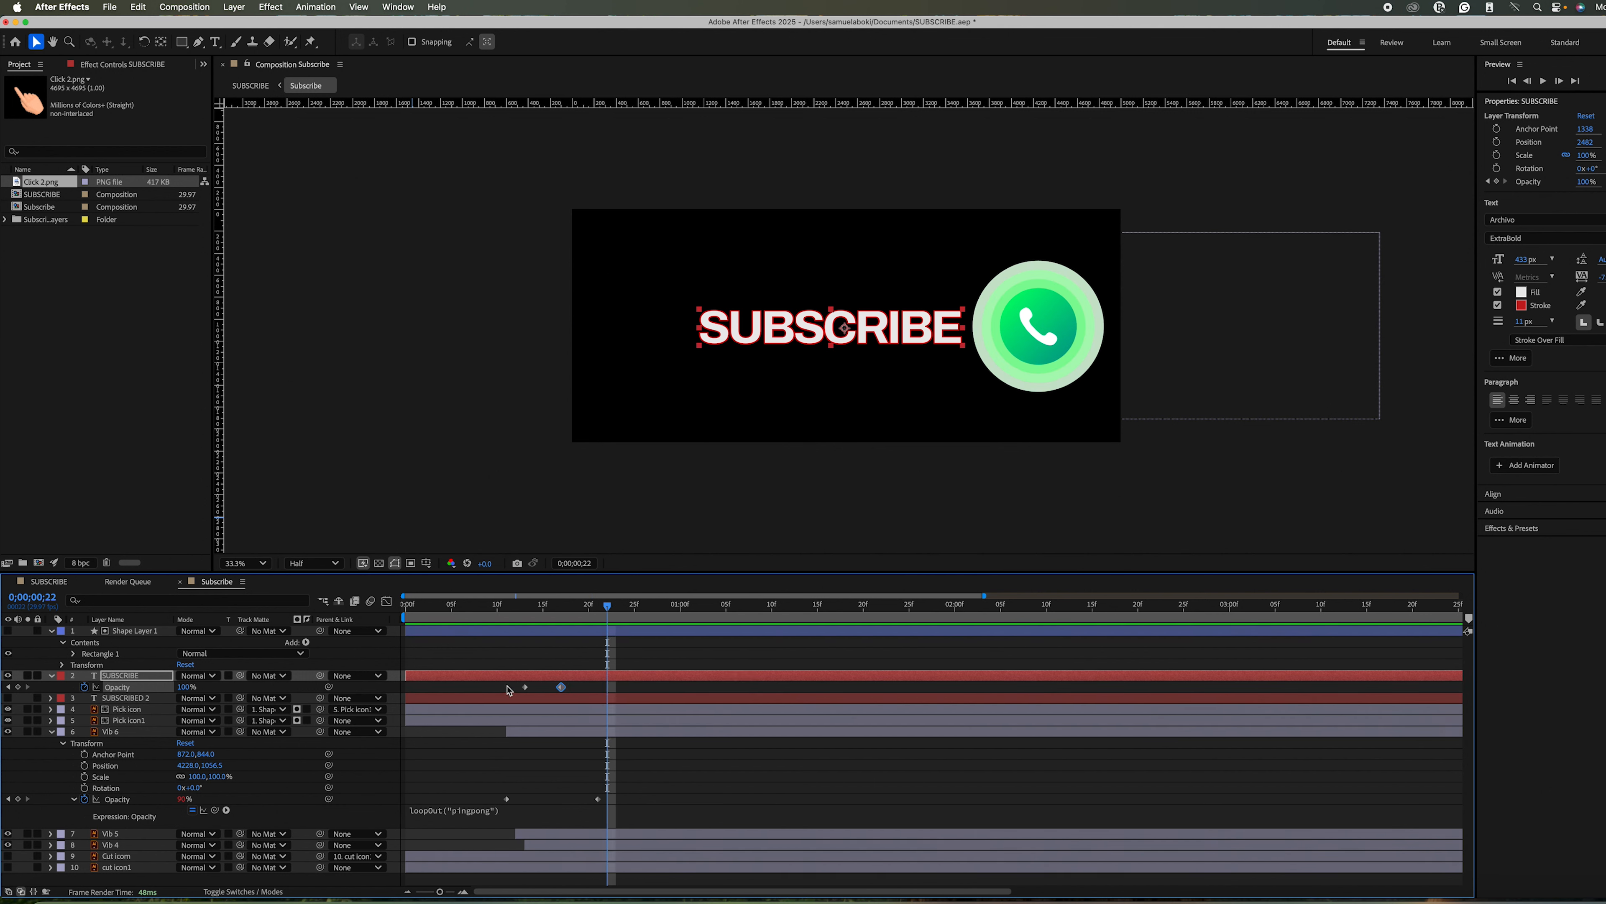
{"action": "left_click_drag", "start_coordinate": [508, 689], "coordinate": [565, 696]}
{"action": "right_click", "coordinate": [561, 688]}
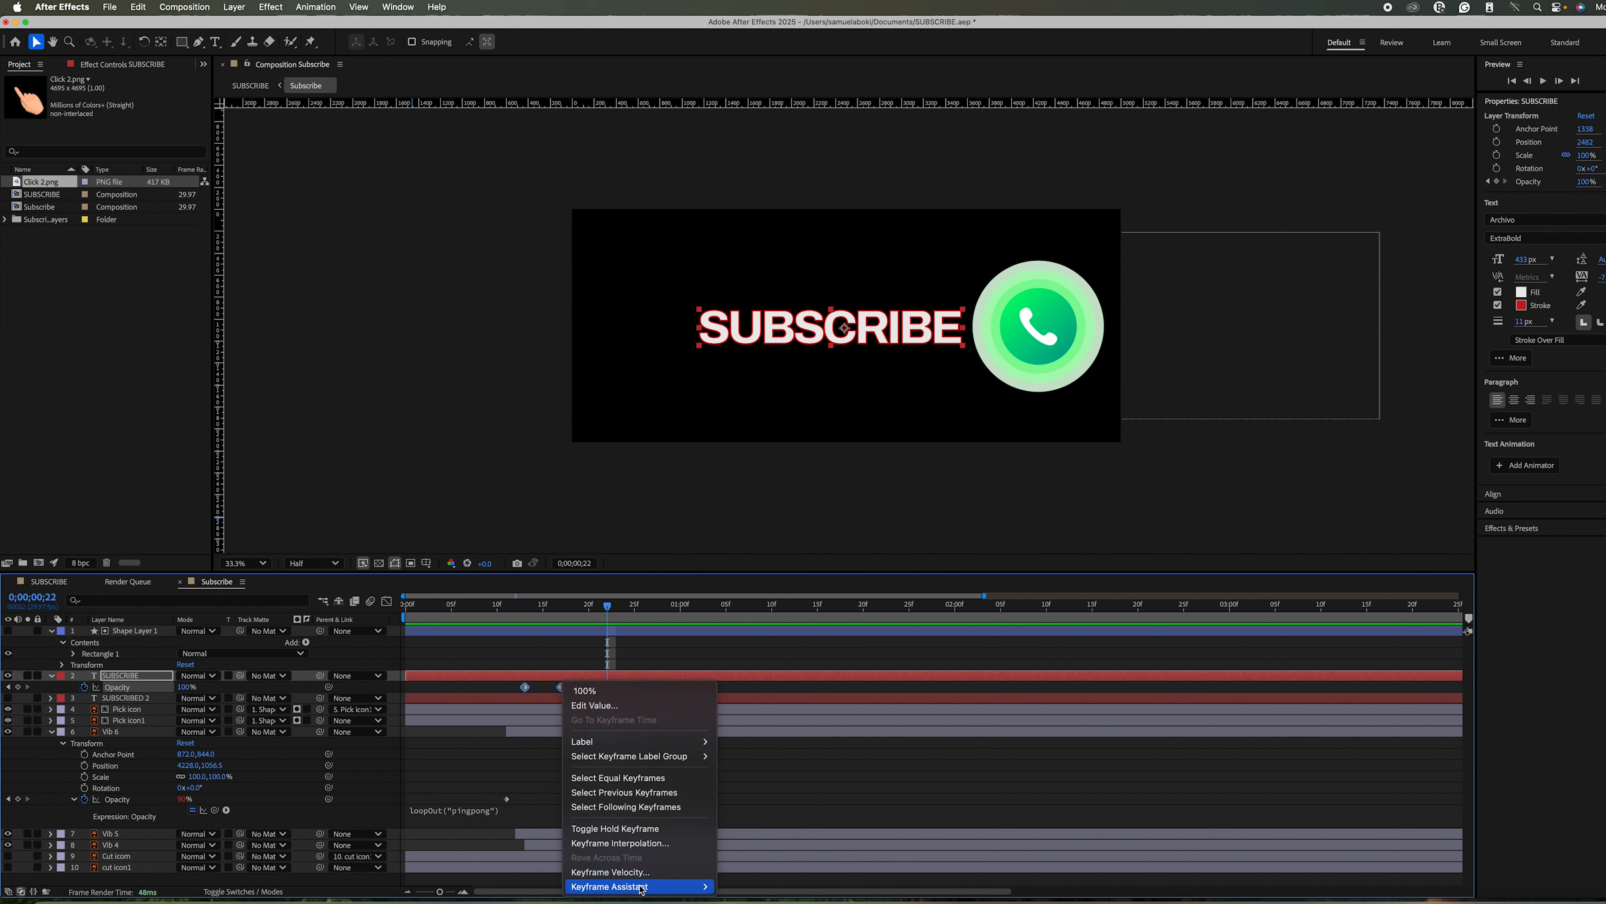
{"action": "mouse_move", "coordinate": [632, 886]}
{"action": "left_click", "coordinate": [761, 805]}
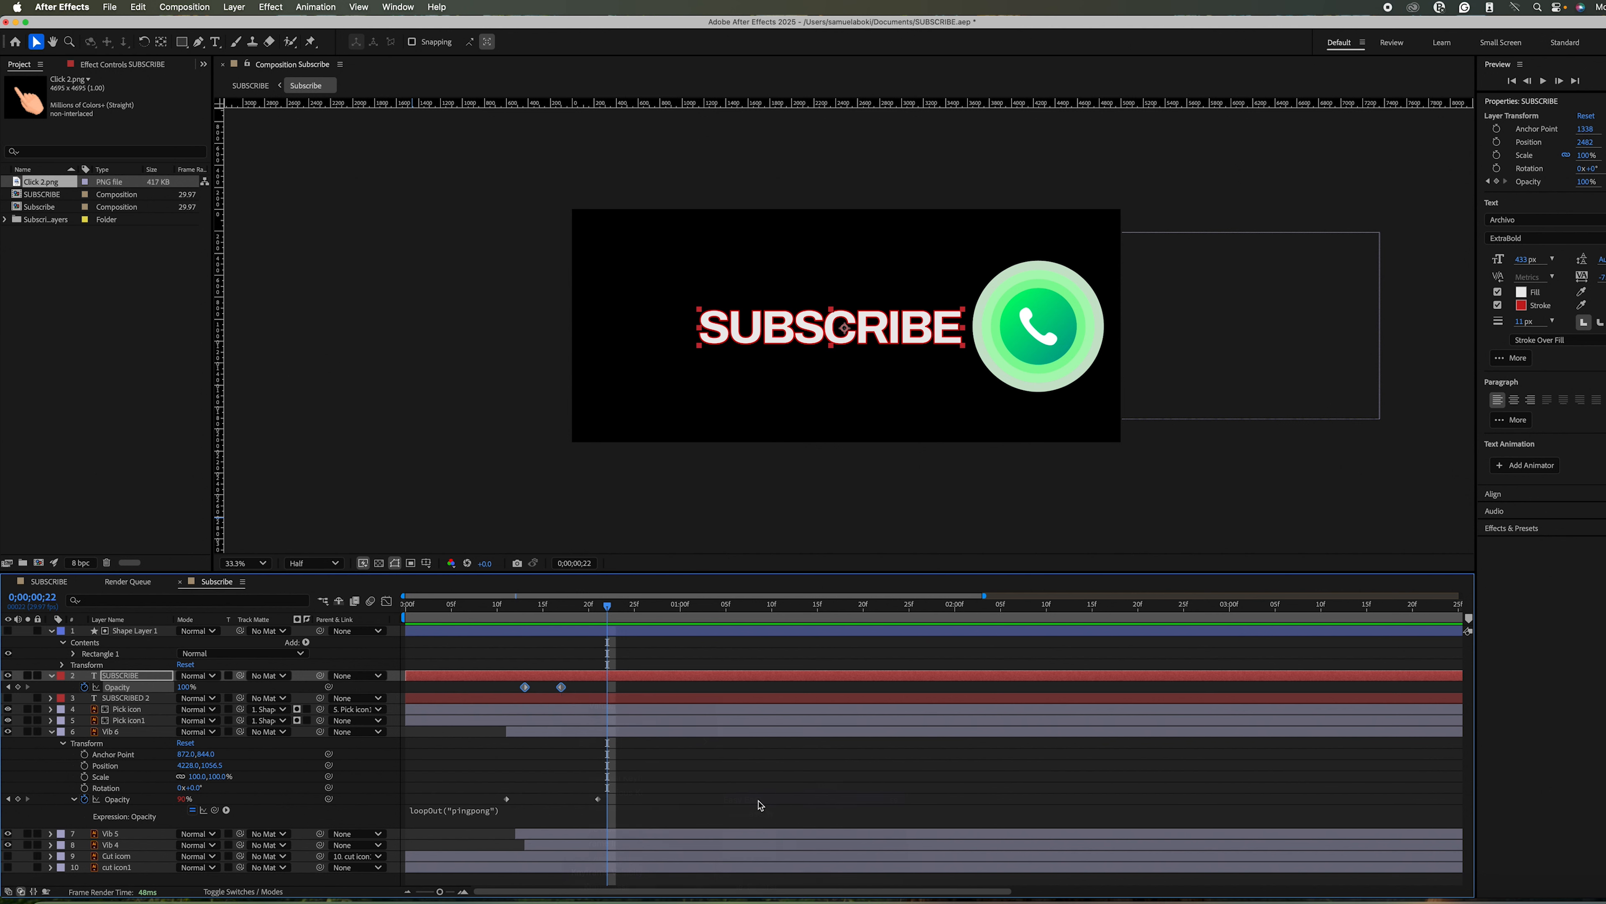